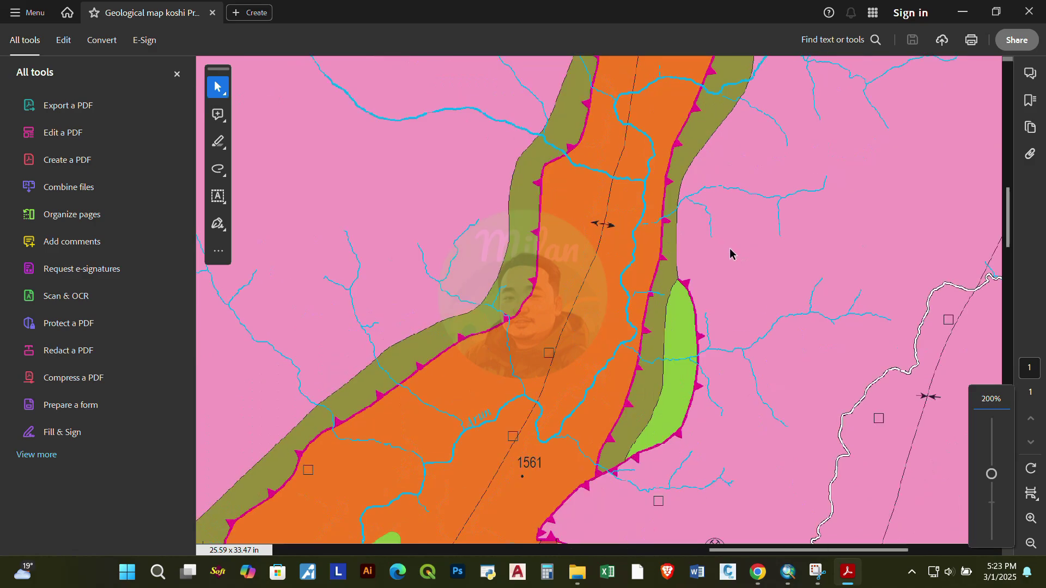
Look over the geological units, rivers and towns across the Koshi Province geological map PDF
scroll(791, 453, "up", 8)
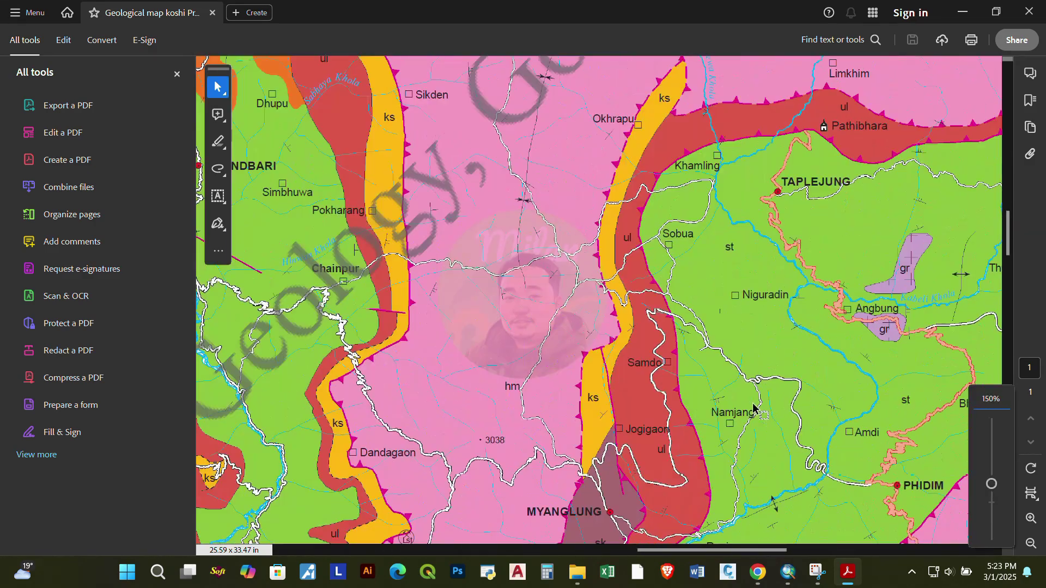
scroll(531, 174, "down", 10)
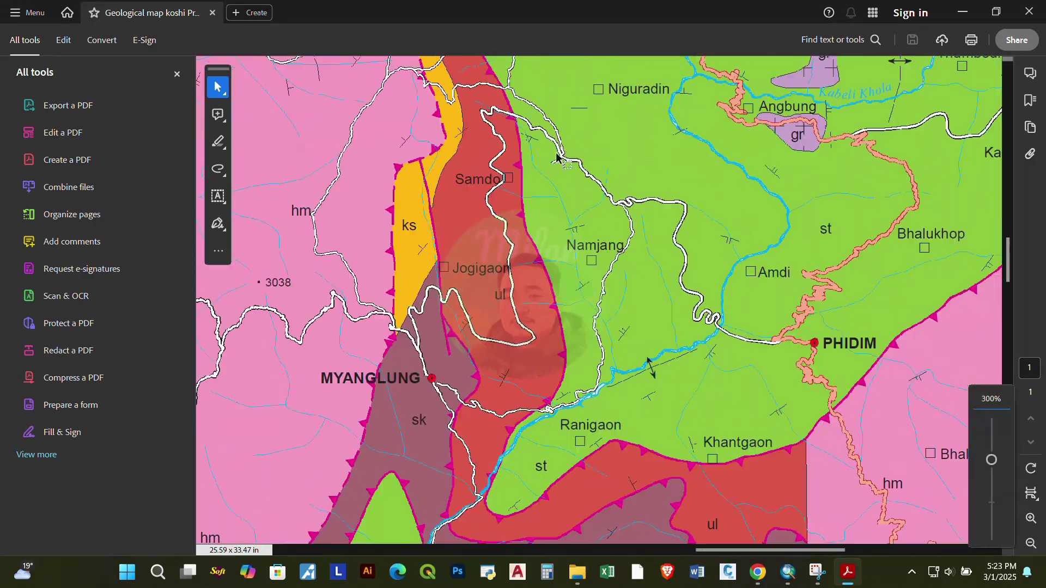
scroll(469, 312, "up", 7)
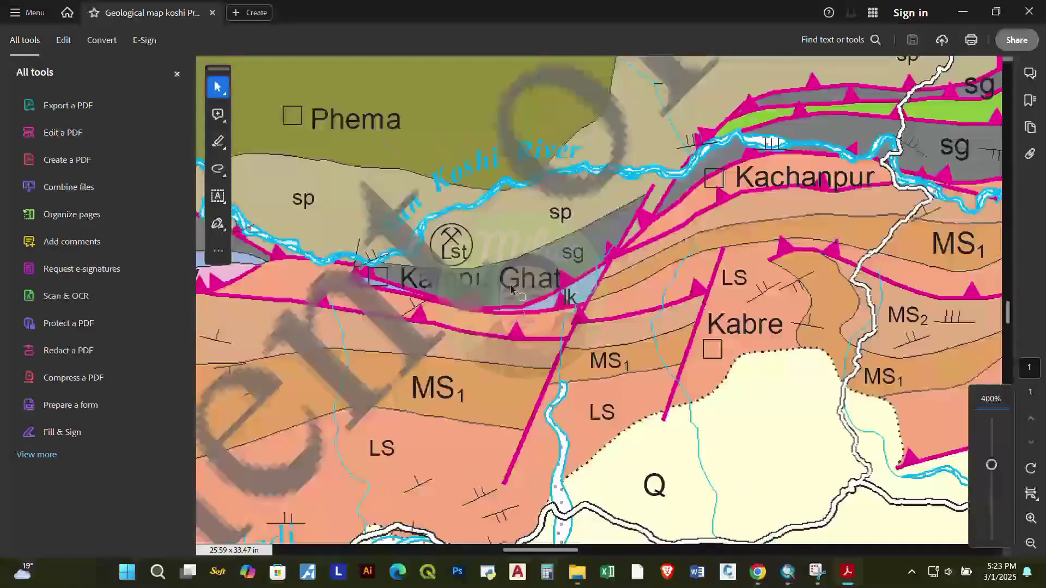
scroll(518, 294, "down", 8)
scroll(616, 233, "down", 6)
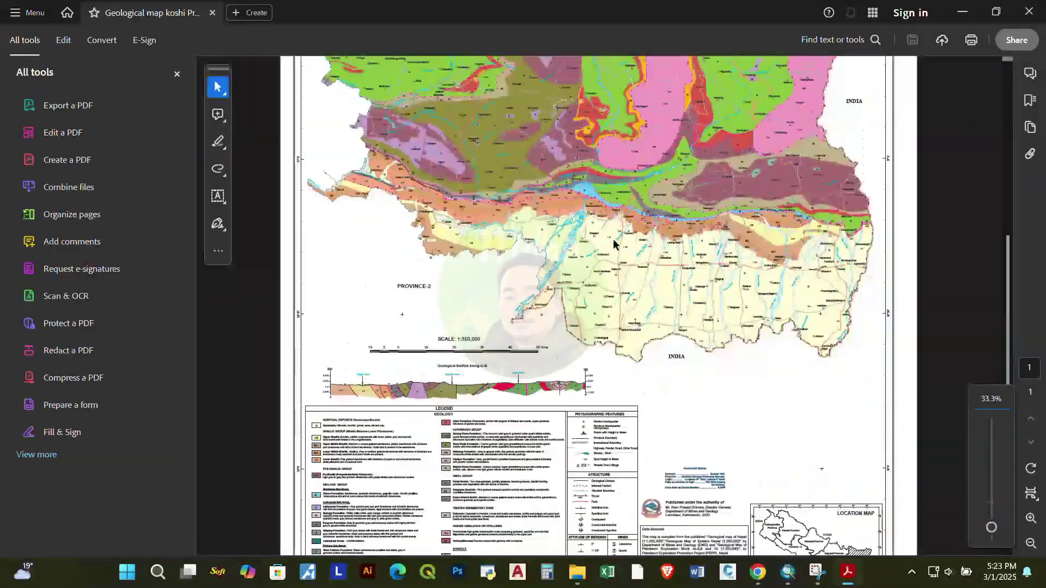
scroll(654, 474, "up", 4)
scroll(669, 489, "up", 6)
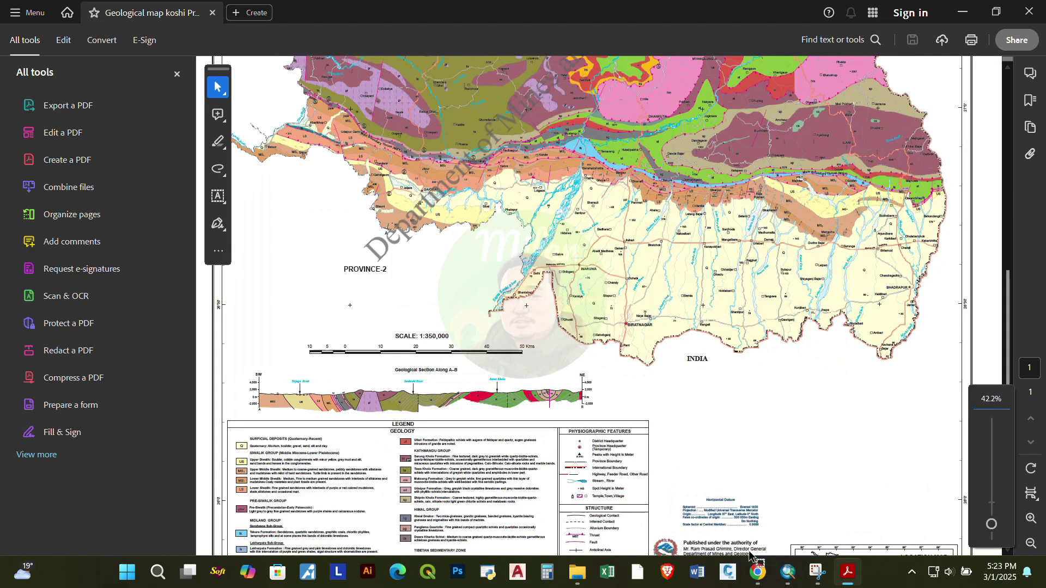
Read the Horizontal Datum notes beside the legend, including spheroid, projection, origin, false coordinates and scale factor
scroll(724, 509, "up", 1)
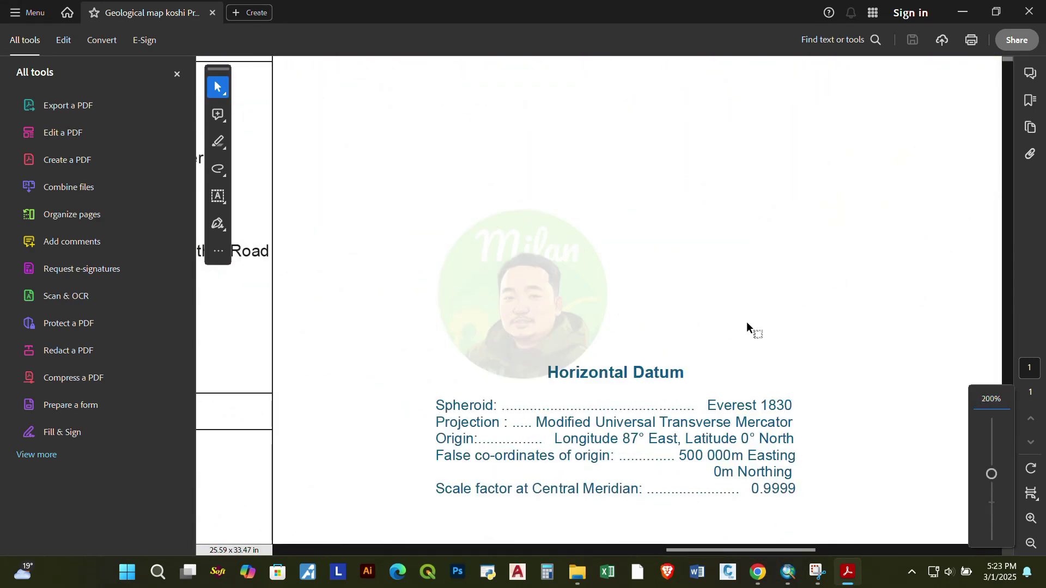
scroll(747, 323, "down", 2)
scroll(756, 300, "down", 1)
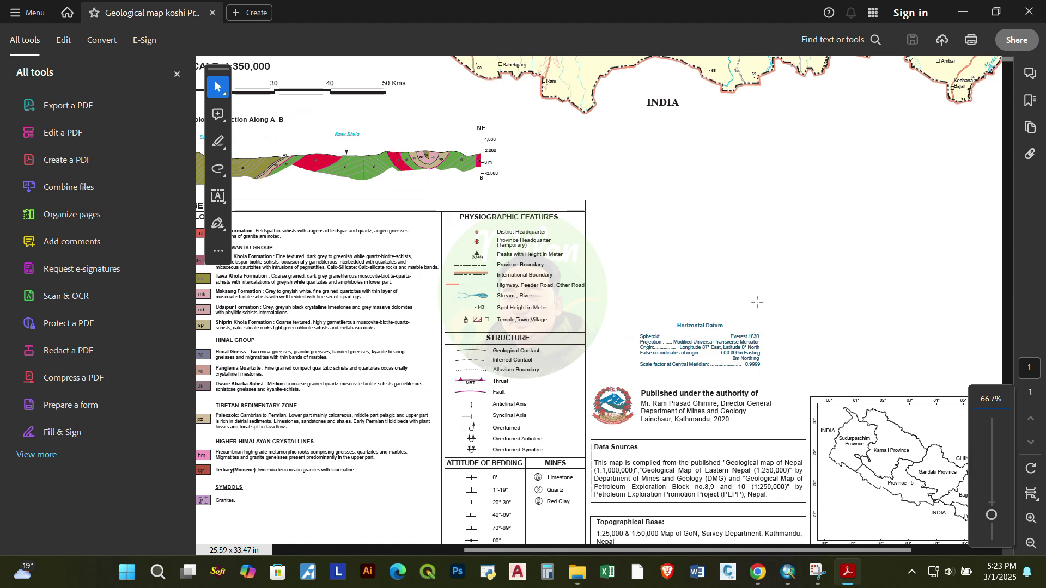
scroll(757, 303, "down", 1)
scroll(734, 307, "up", 2)
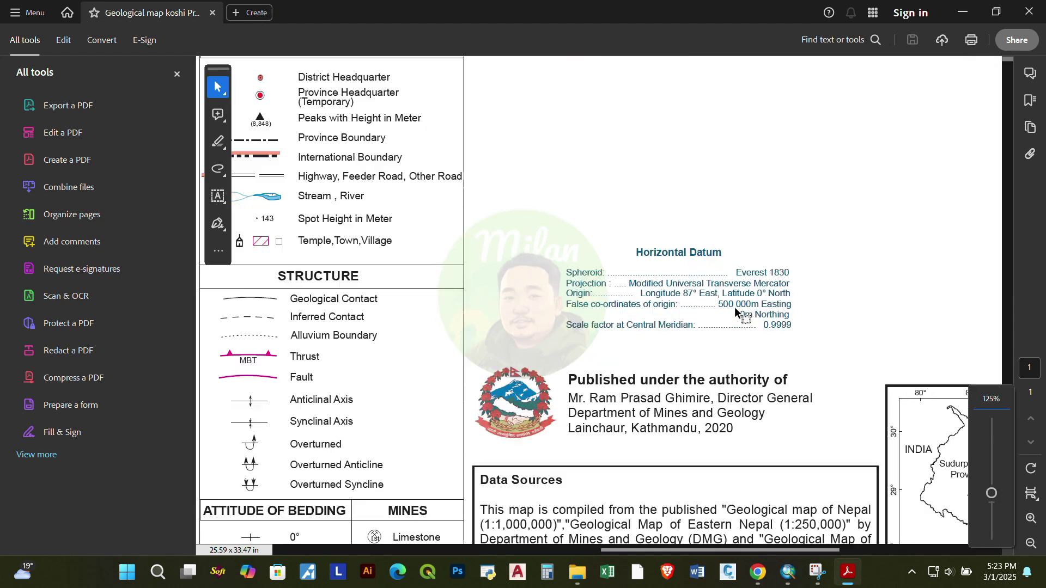
scroll(735, 307, "up", 1)
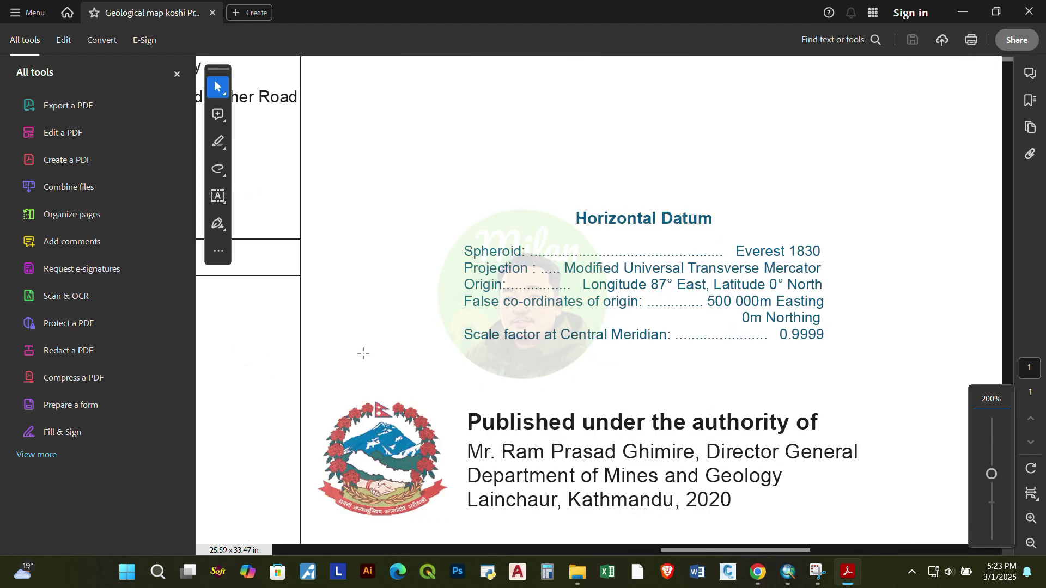
Minimize the PDF map and switch to the blank ArcMap document
left_click(963, 12)
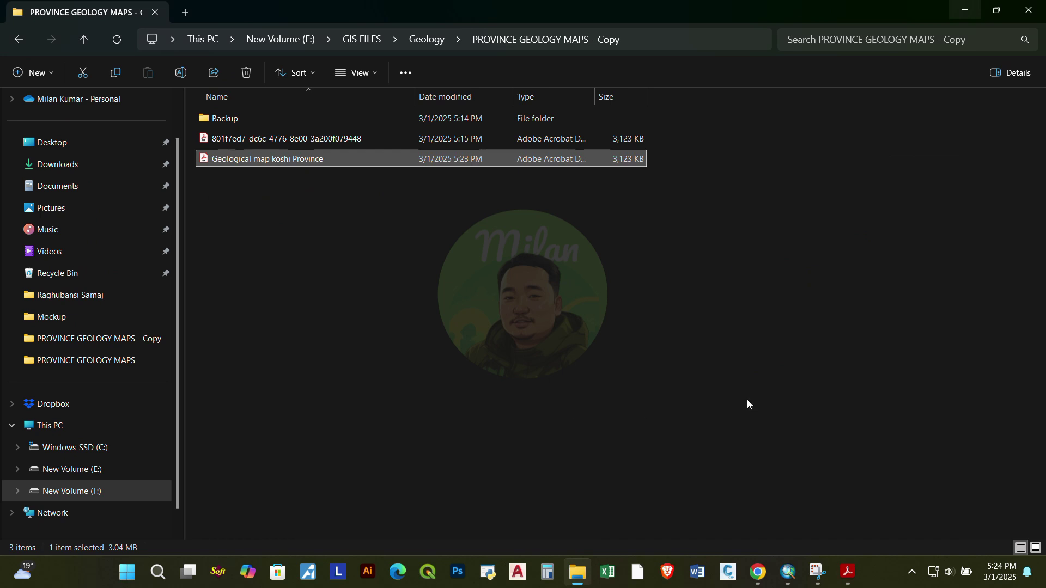
left_click(788, 572)
left_click_drag(590, 235, 387, 179)
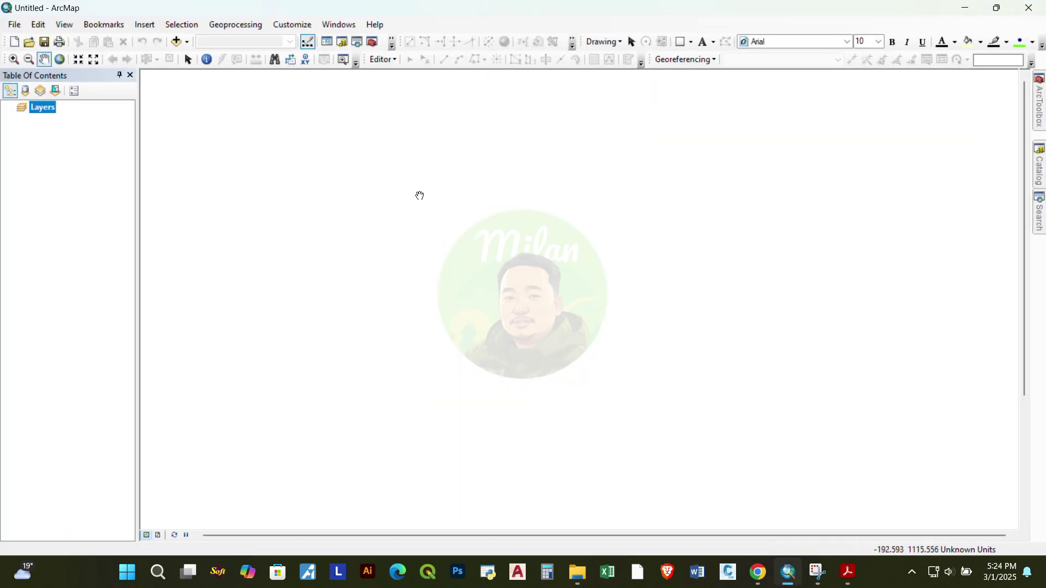
Check whether Add Data offers the PDF in the PROVINCE GEOLOGY MAPS - Copy folder, including the available data types
left_click(181, 42)
left_click(425, 267)
left_click(493, 370)
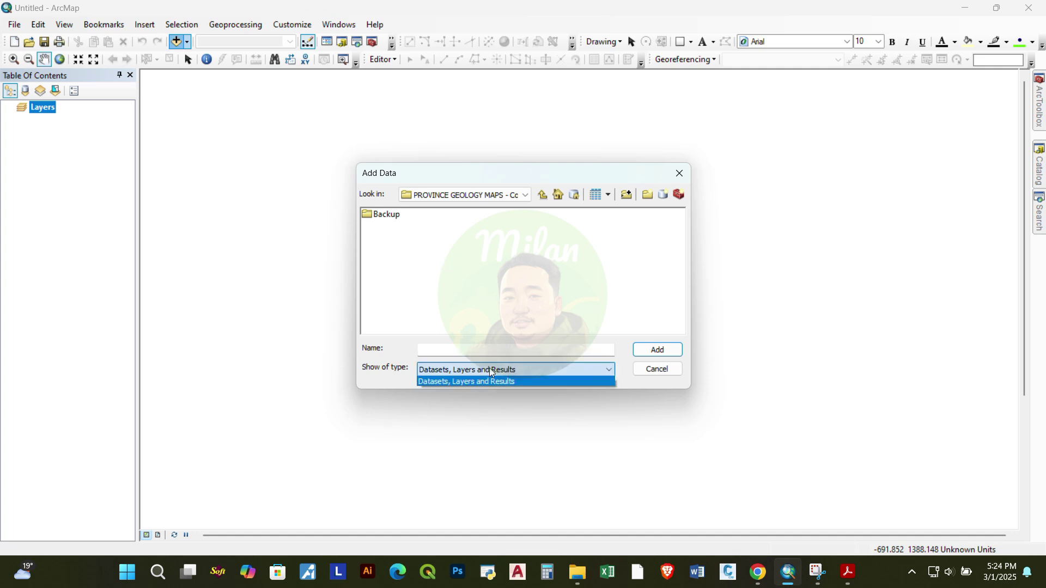
left_click(468, 381)
left_click(658, 369)
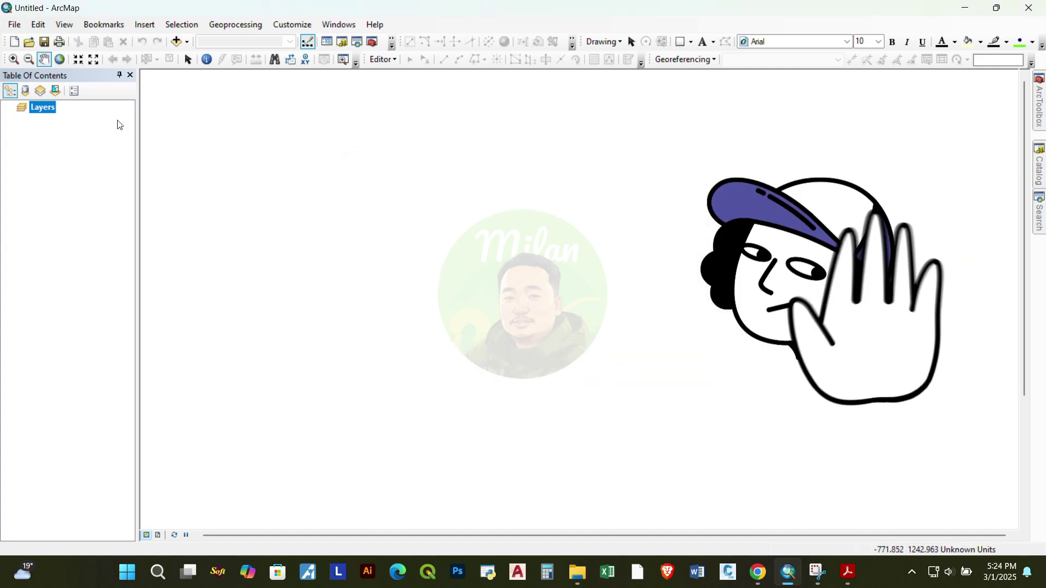
Check the picture, object and add-data commands for a way to bring the PDF map in directly
left_click(143, 27)
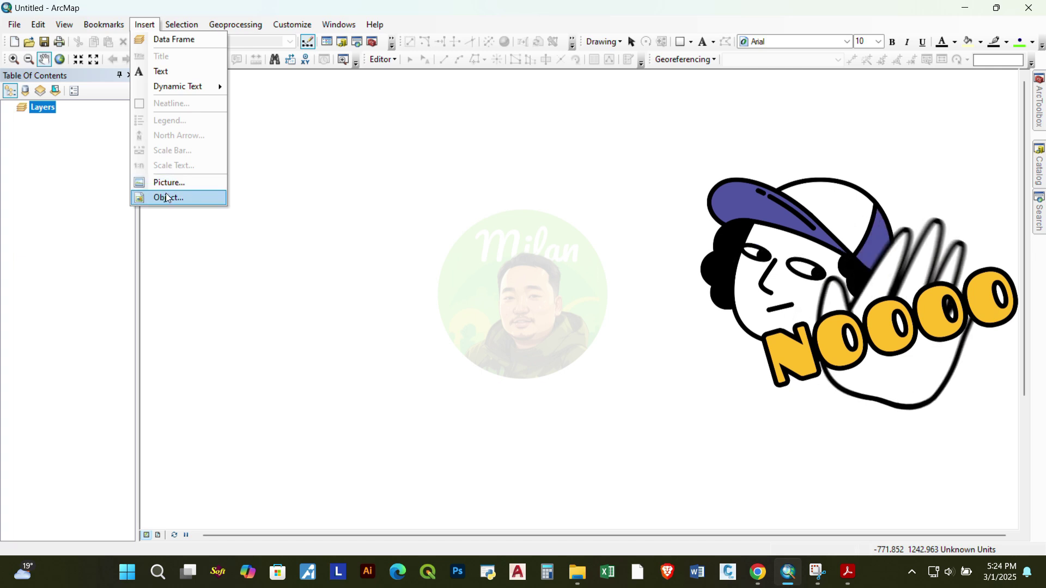
left_click(177, 185)
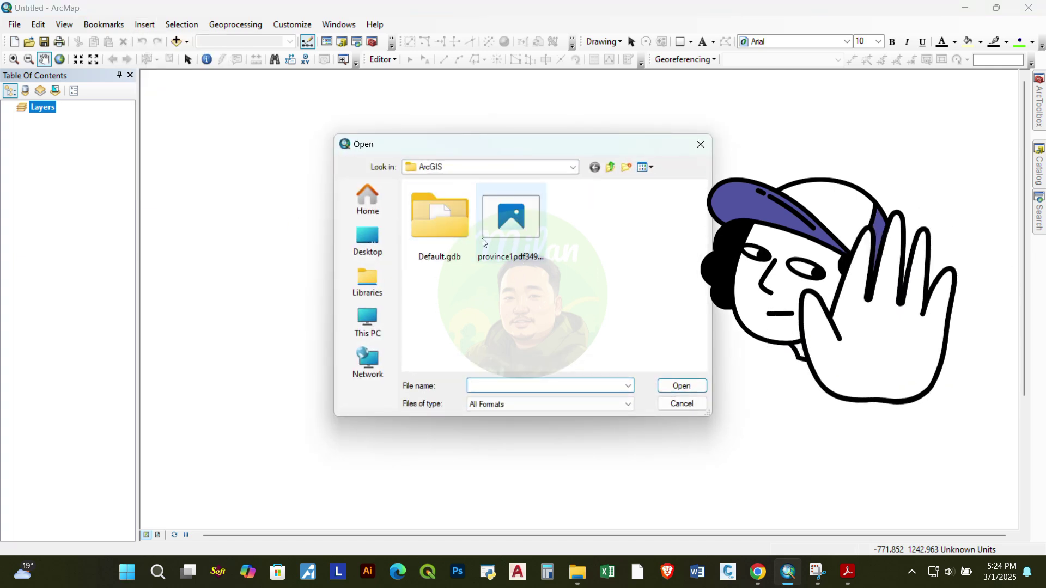
left_click(682, 403)
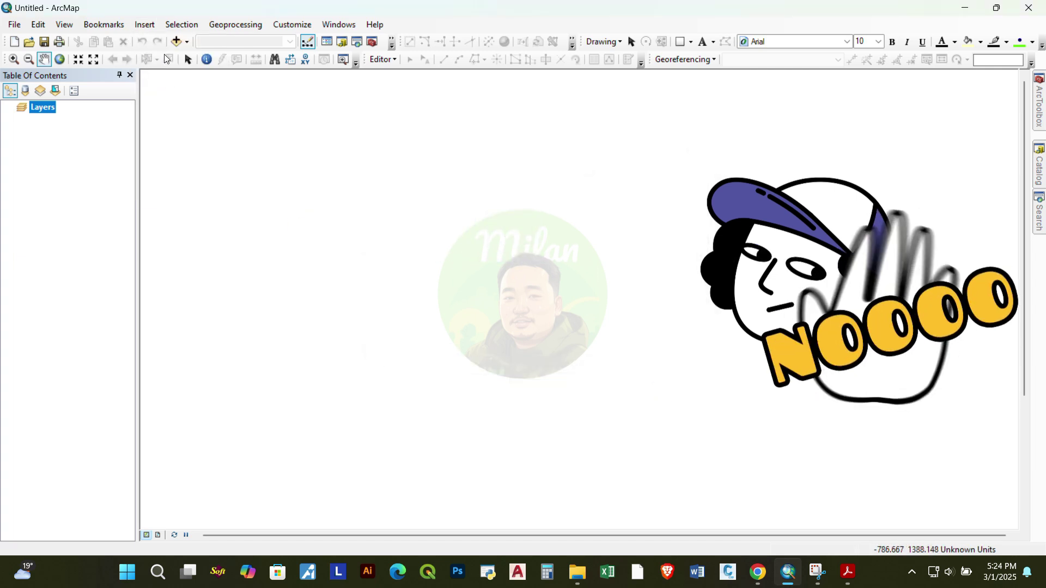
left_click(187, 44)
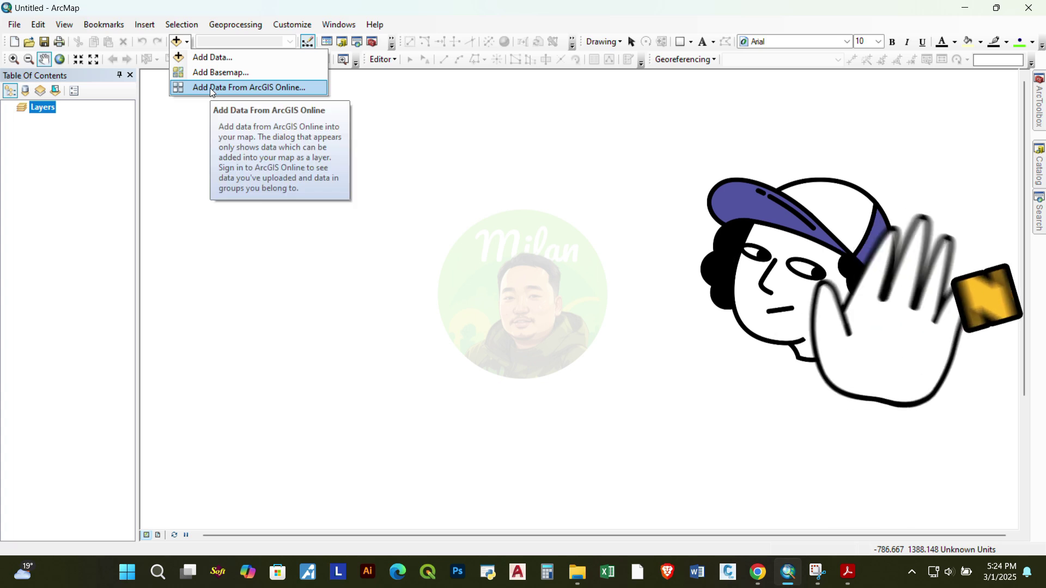
left_click(145, 24)
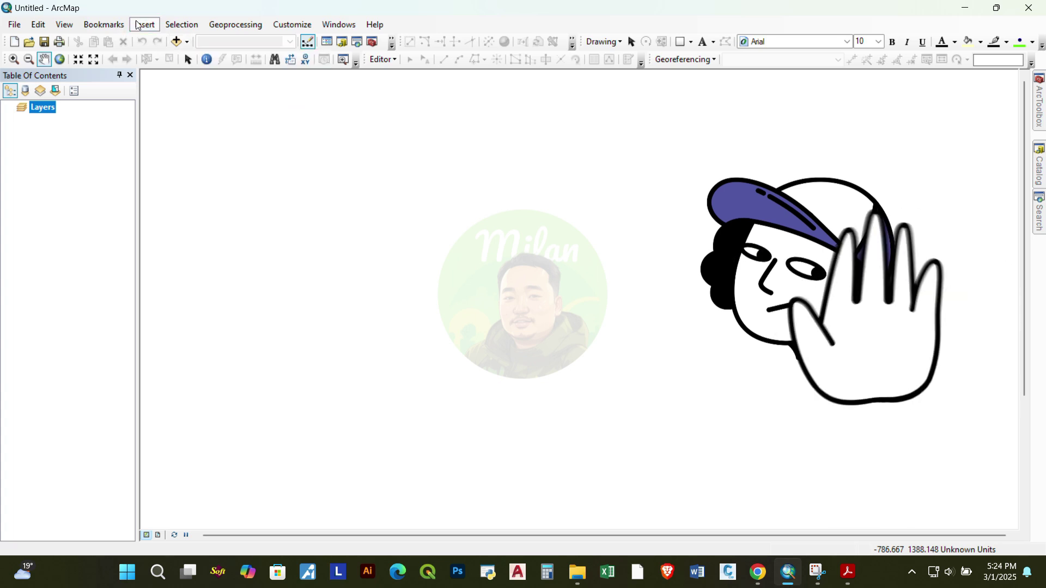
left_click(186, 197)
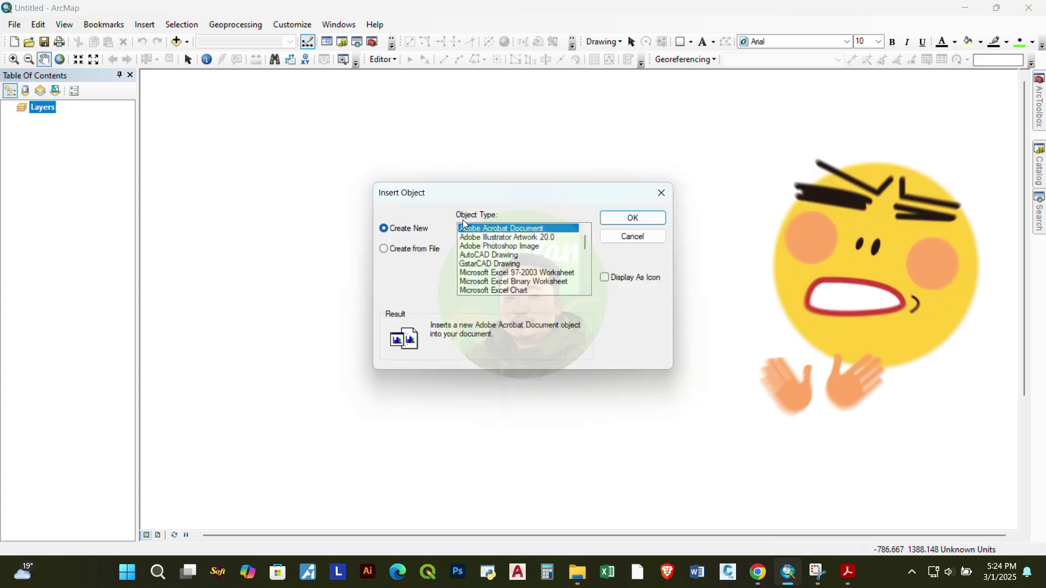
left_click(616, 239)
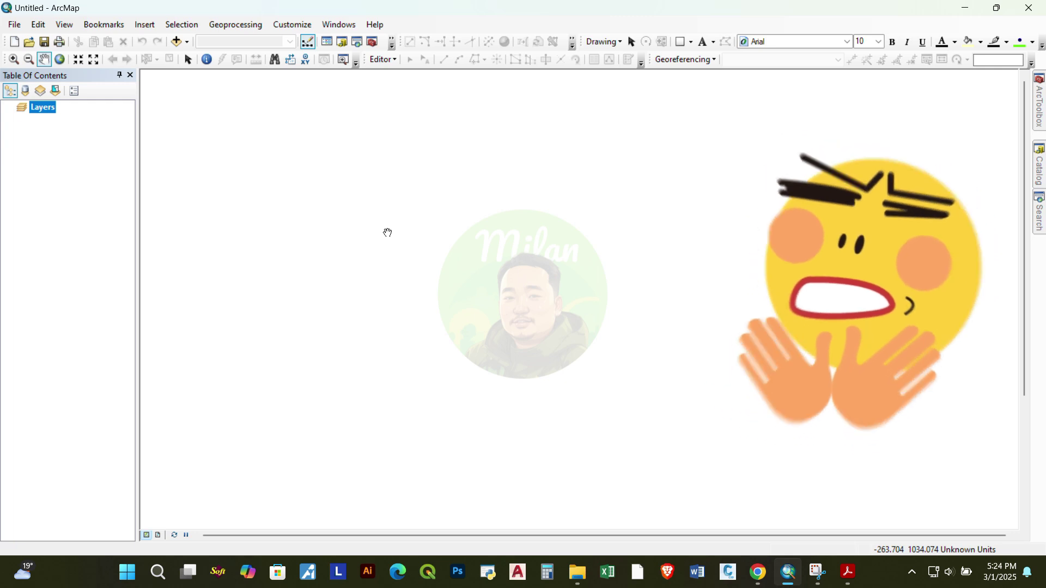
left_click(14, 24)
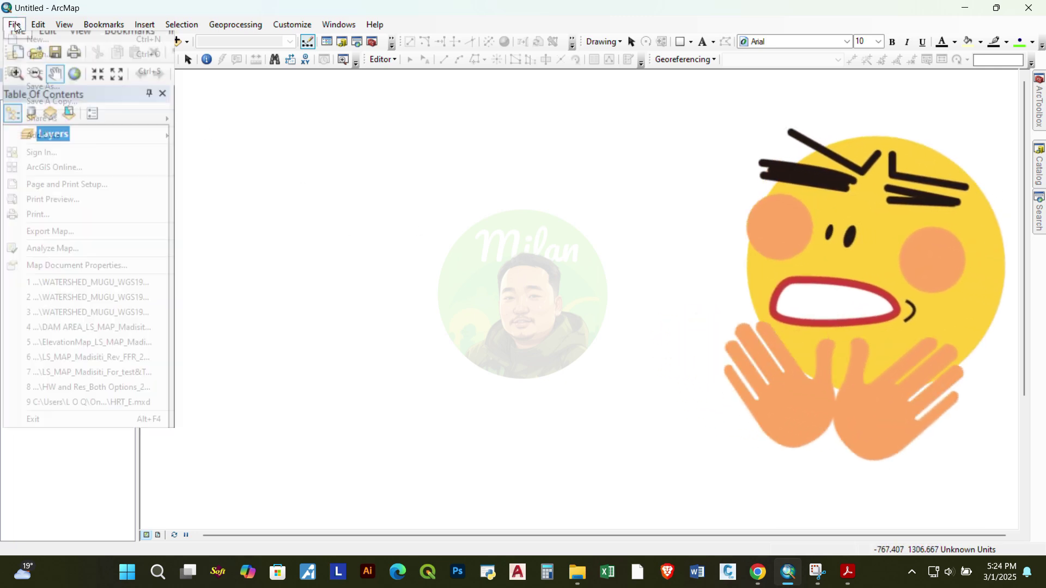
mouse_move(71, 144)
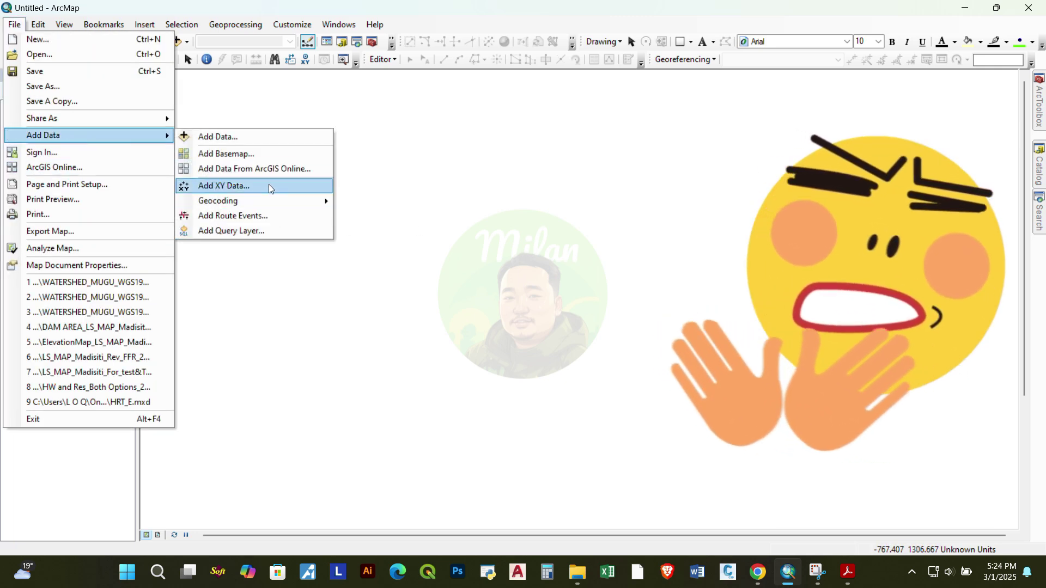
left_click(381, 207)
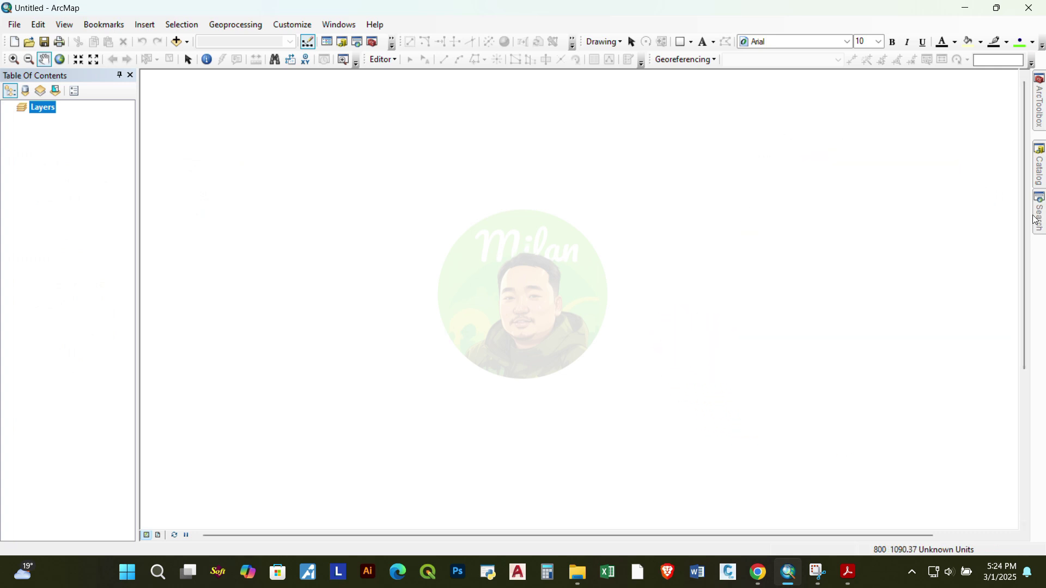
Open the PDF To TIFF tool from the From PDF toolset of the Conversion Tools
mouse_move(1039, 182)
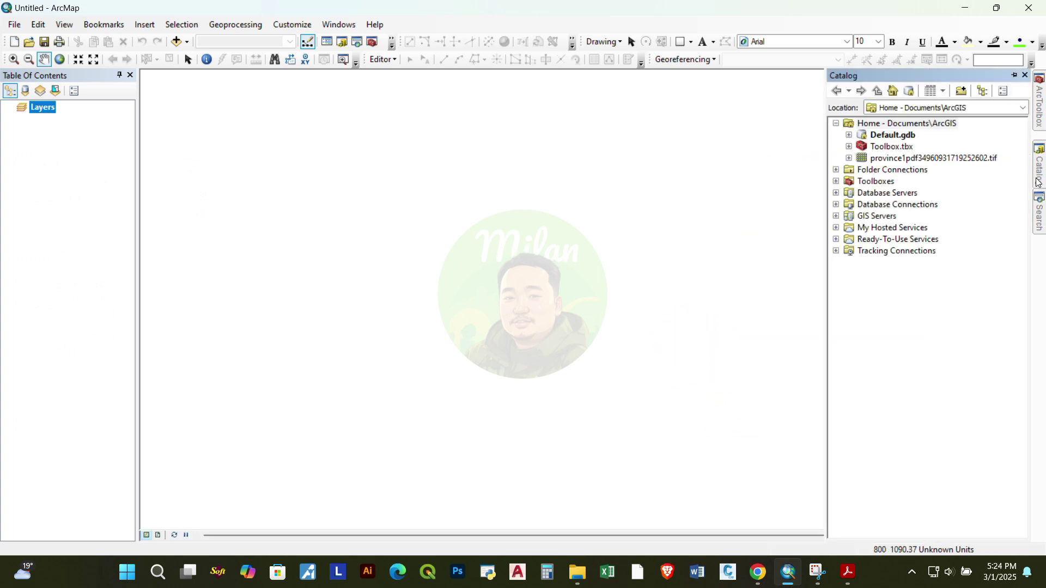
left_click(1042, 130)
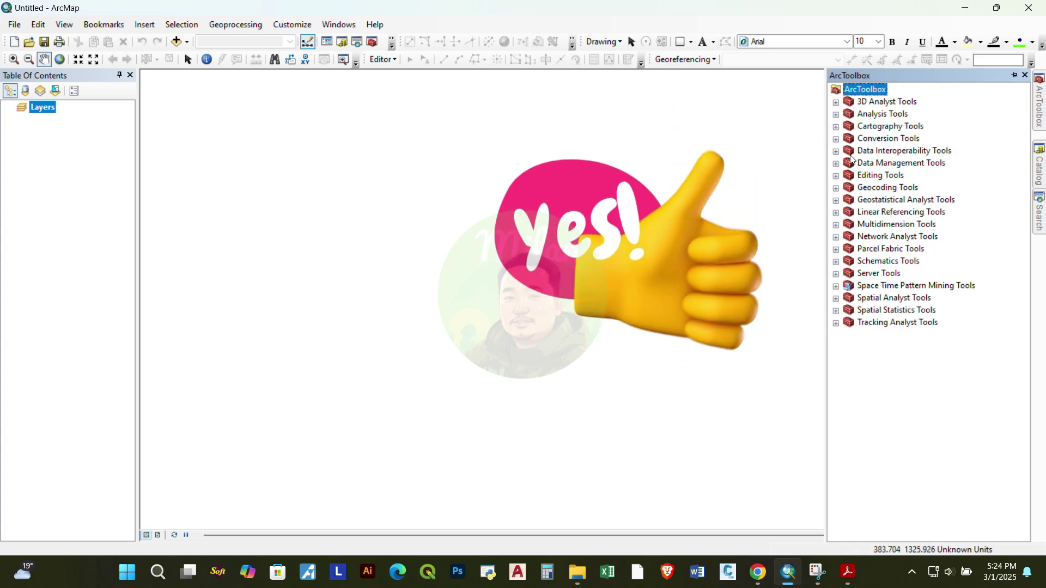
left_click(837, 139)
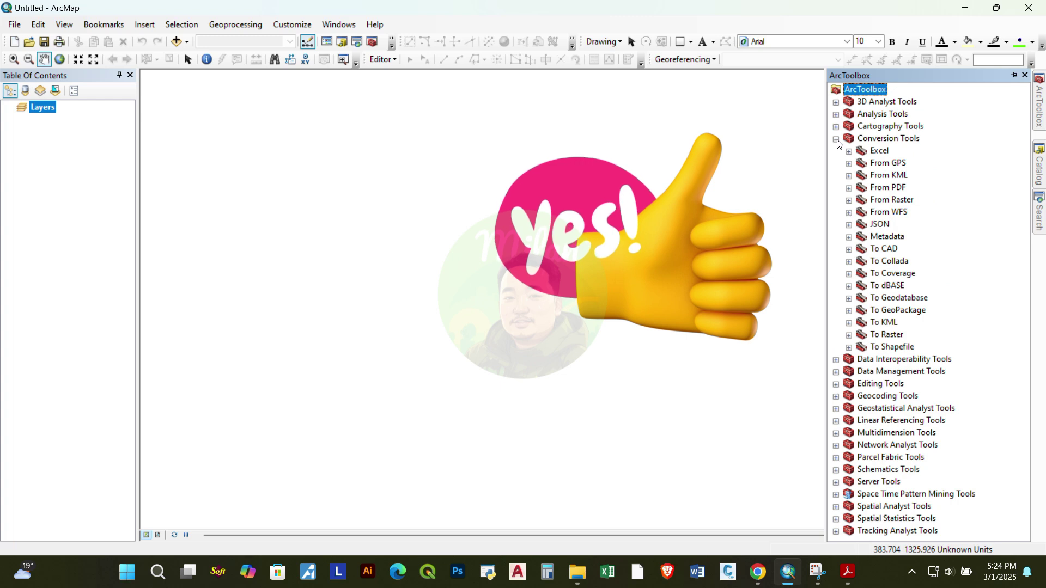
left_click(888, 188)
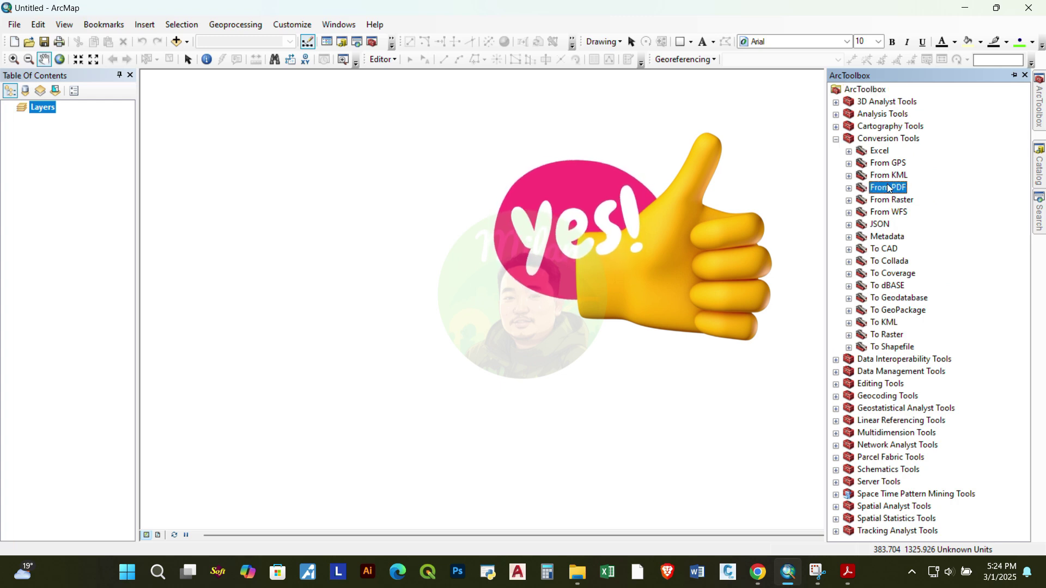
left_click(849, 188)
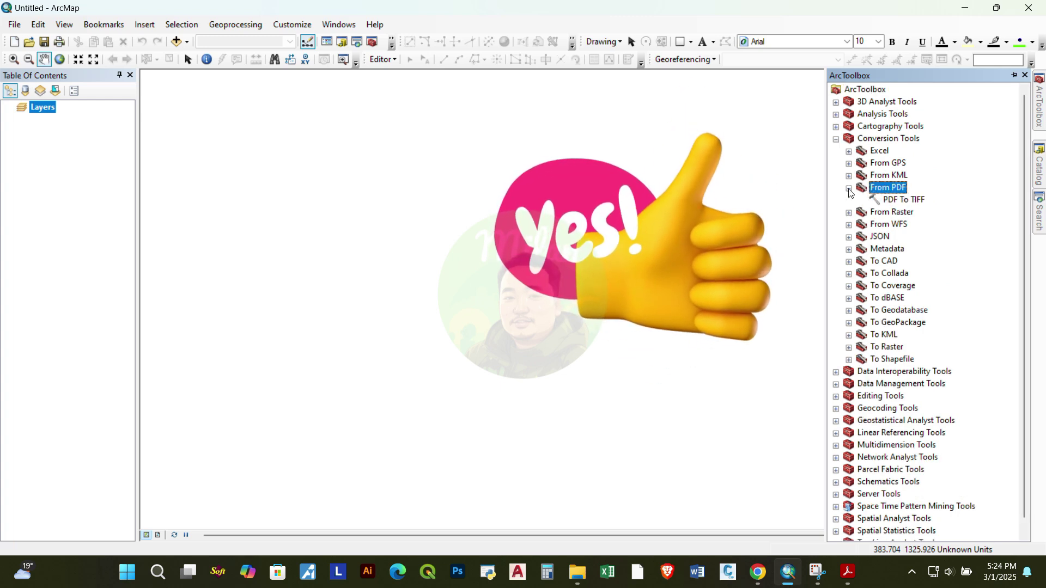
left_click(905, 201)
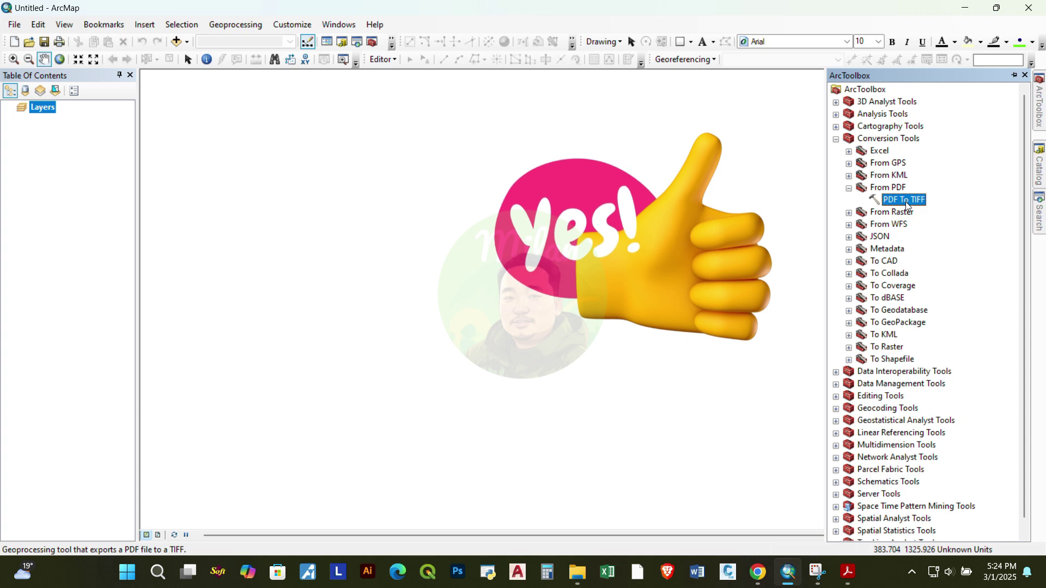
double_click(906, 201)
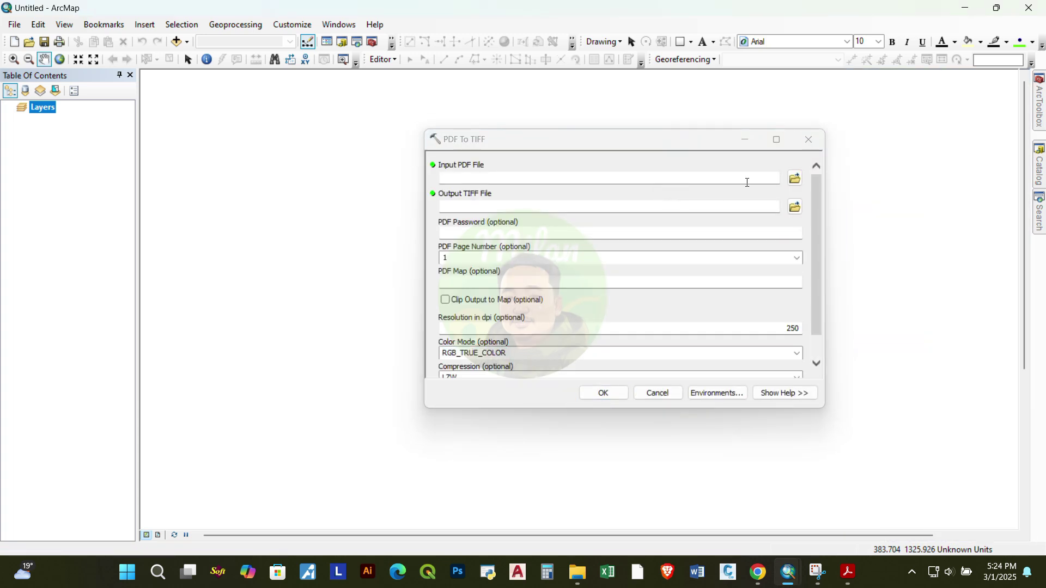
Choose Geological map koshi Province.pdf as the input PDF file for the TIFF conversion
left_click(796, 179)
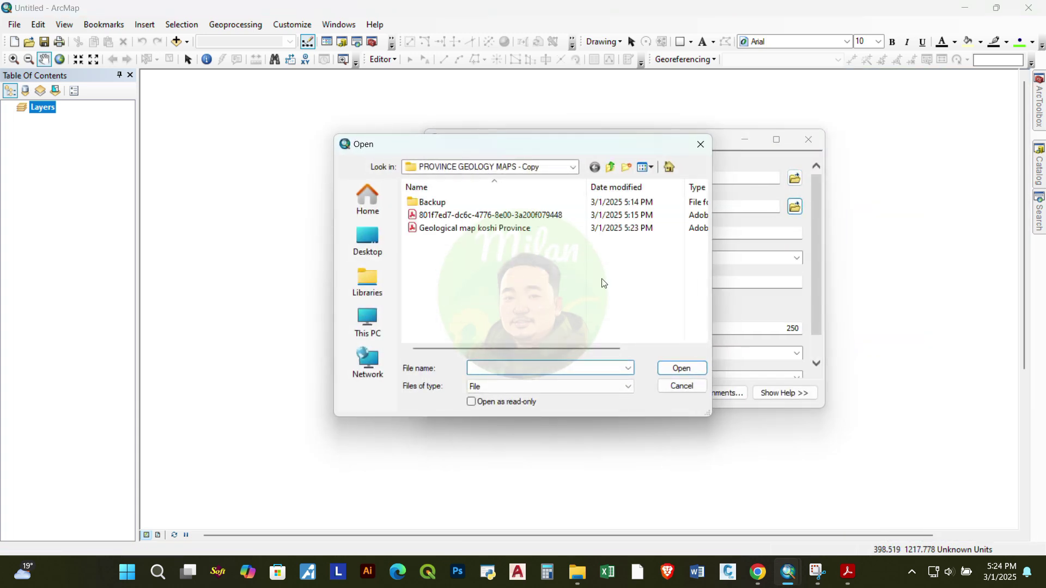
left_click(492, 228)
left_click(679, 368)
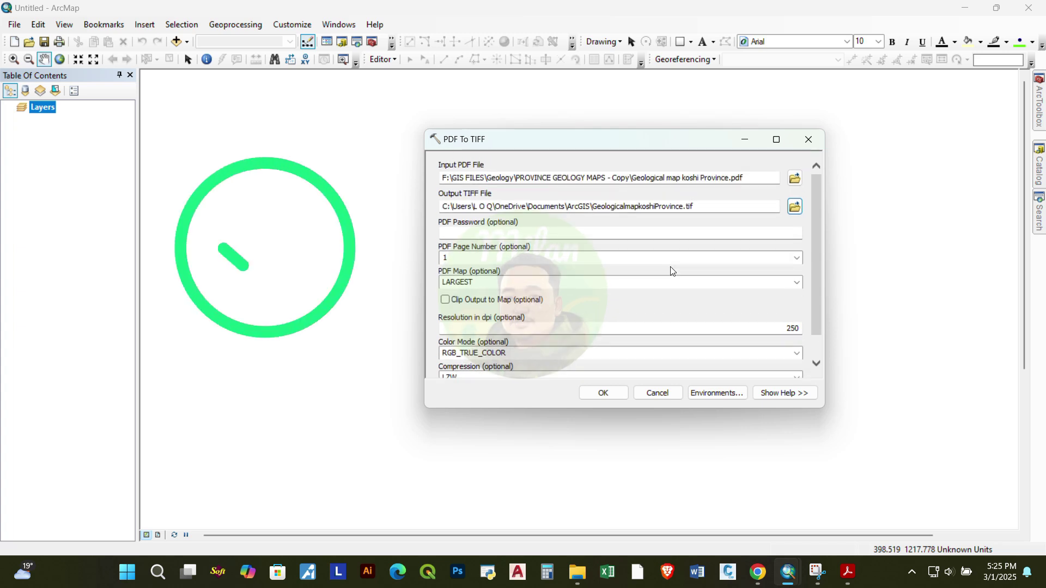
Set the TIFF resolution to 300 dpi, review the compression options and keep LZW
scroll(810, 271, "down", 1)
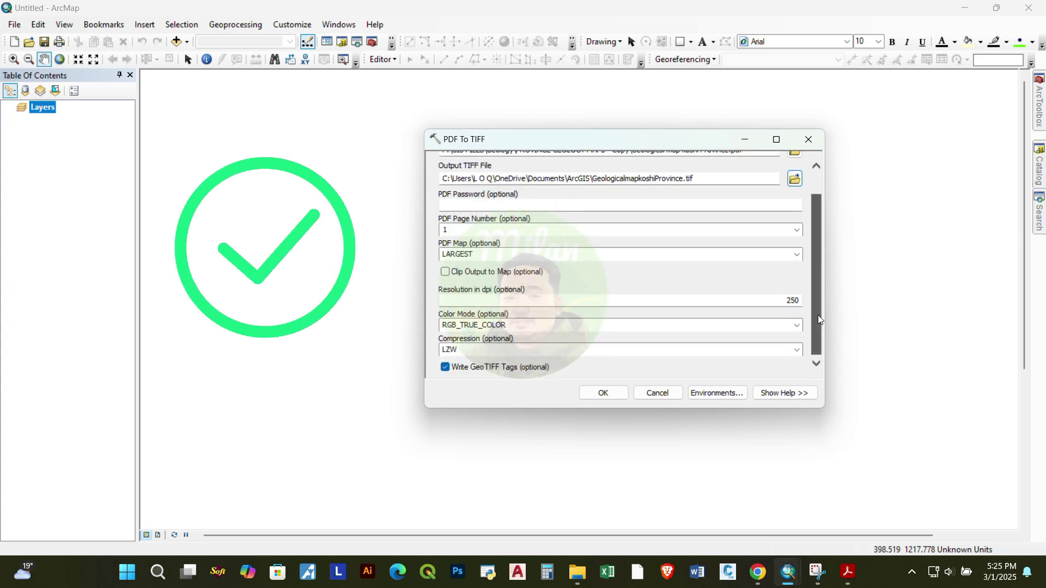
double_click(809, 301)
left_click(484, 299)
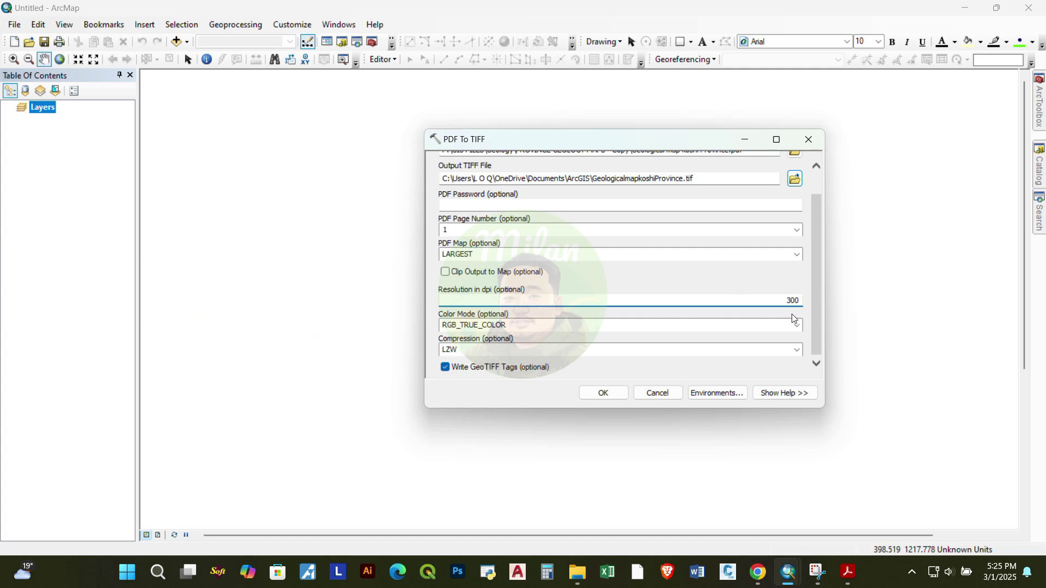
left_click(798, 352)
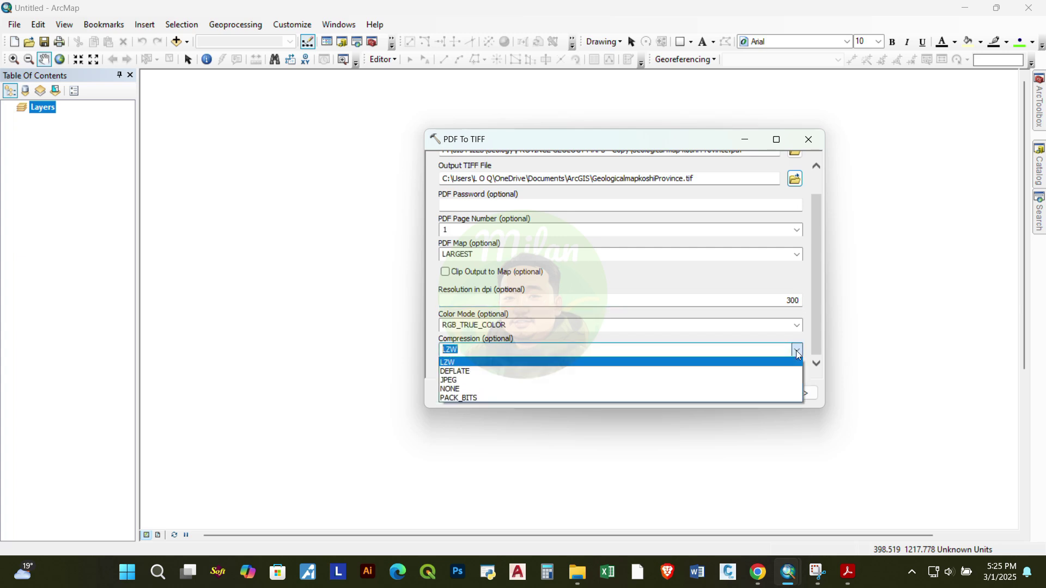
left_click(799, 353)
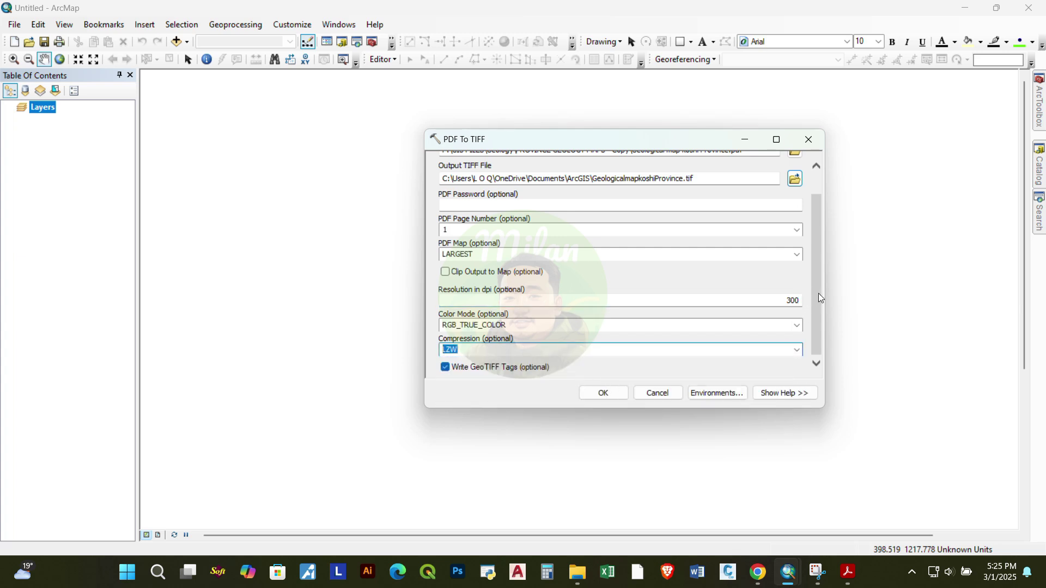
Name the output TIFF GeologicalmapkoshiProvince1.tif and run the PDF To TIFF conversion
left_click(617, 179)
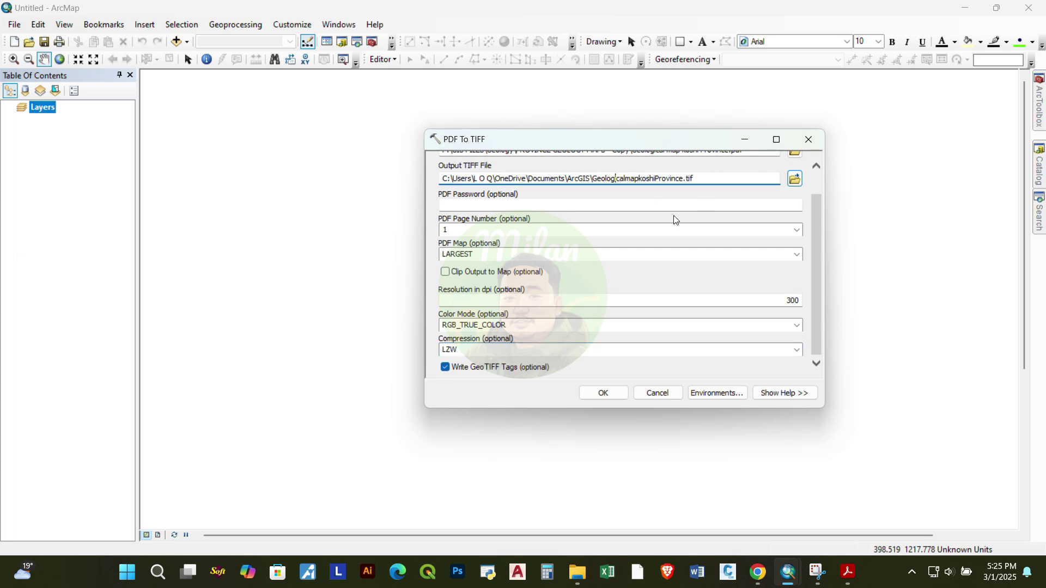
left_click(611, 394)
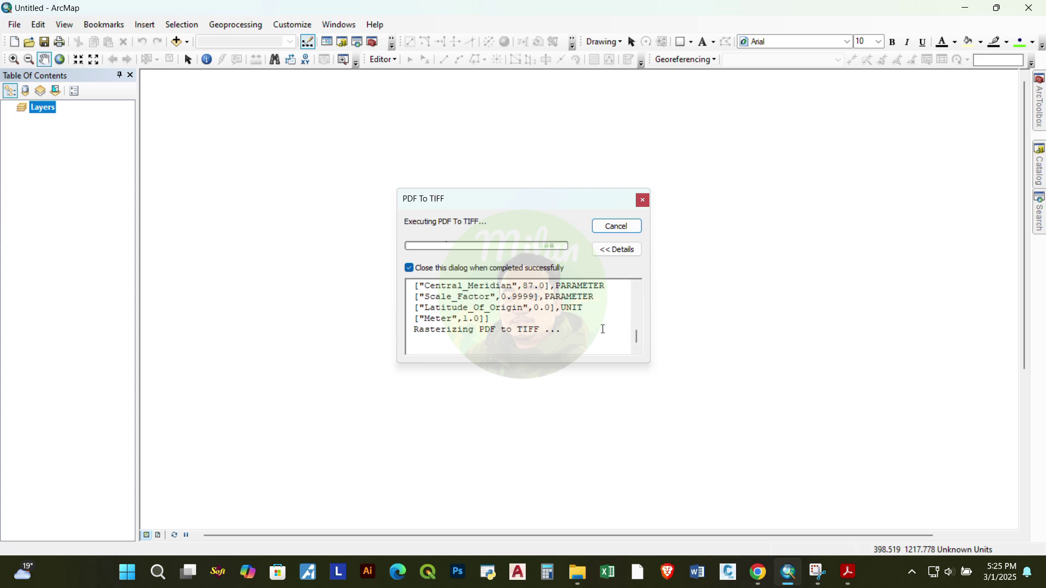
left_click_drag(415, 286, 617, 328)
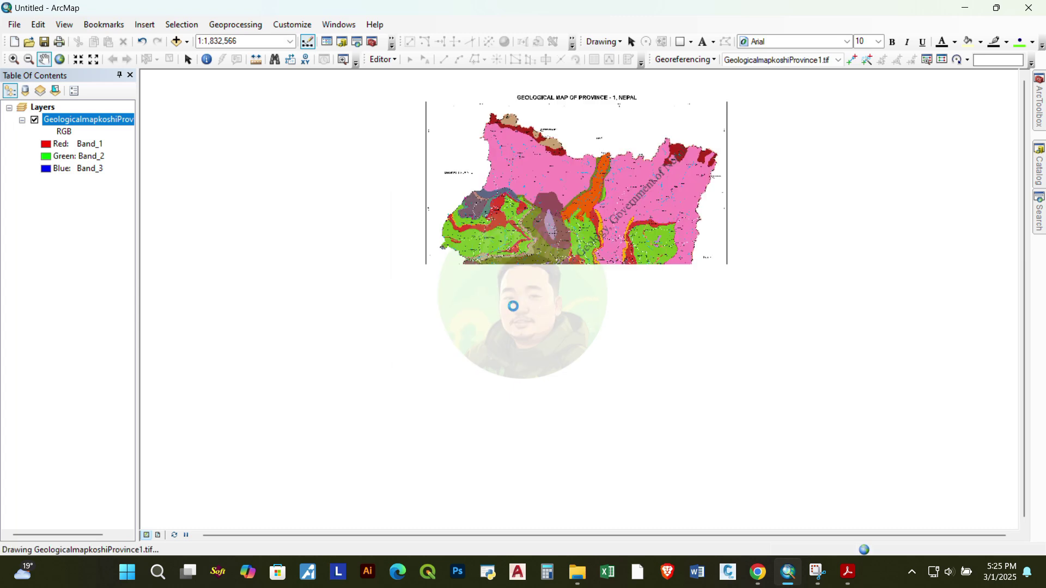
Examine the converted geological map's image quality and label legibility, from the whole sheet down to the area around Biratnagar
scroll(536, 299, "up", 1)
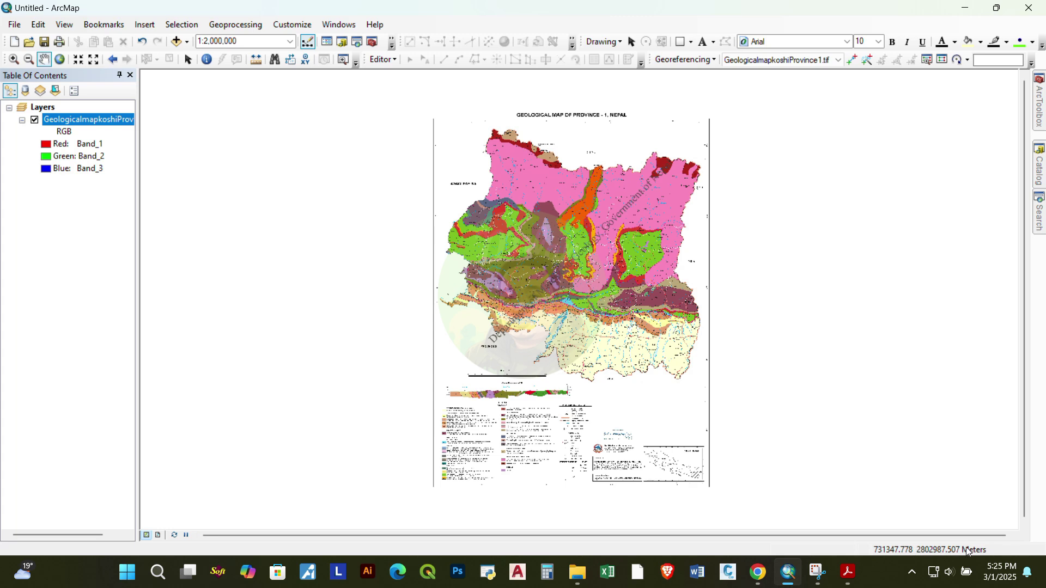
scroll(619, 349, "down", 2)
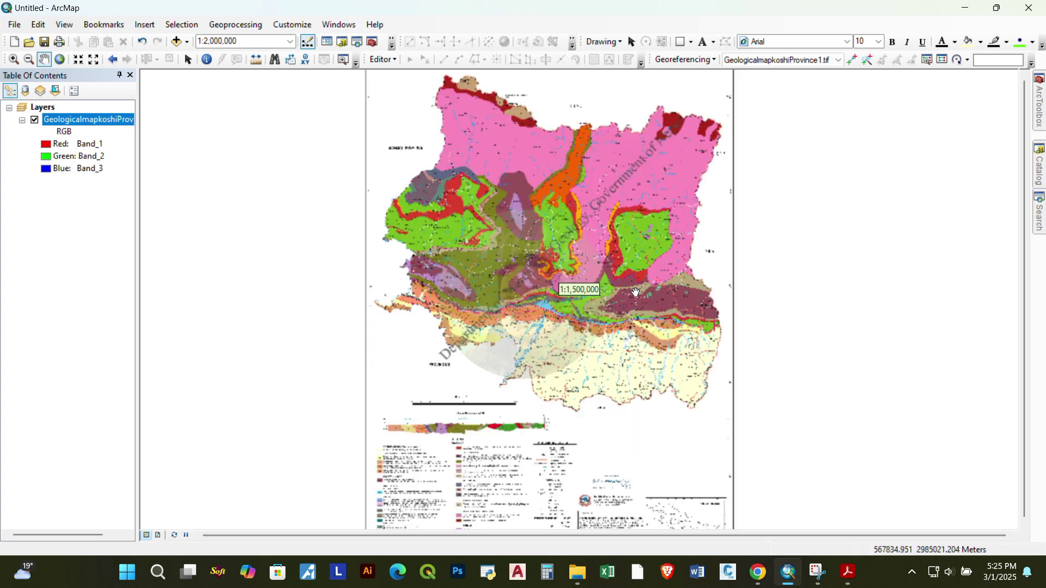
scroll(616, 362, "down", 3)
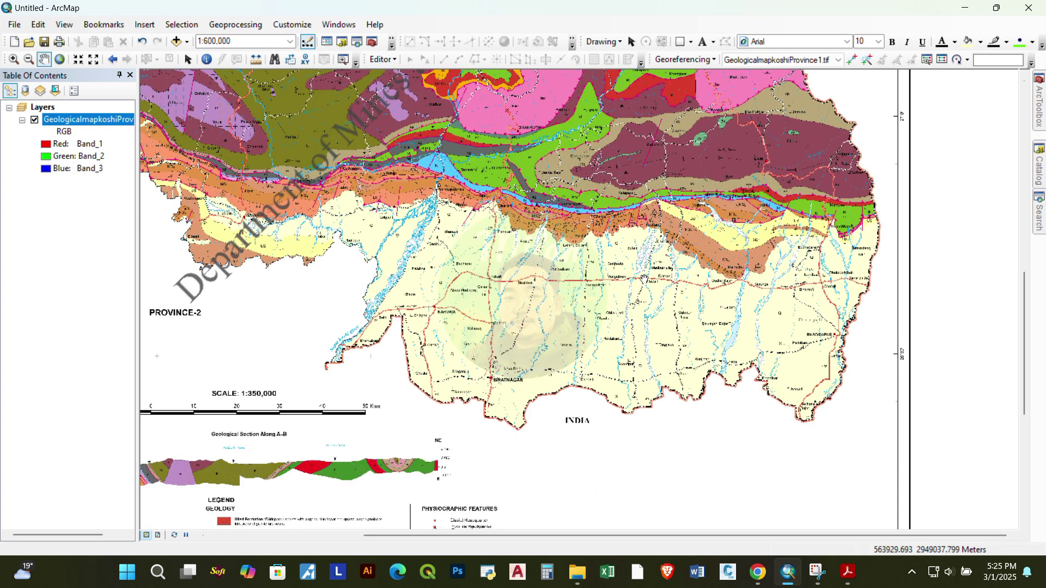
scroll(615, 296, "down", 2)
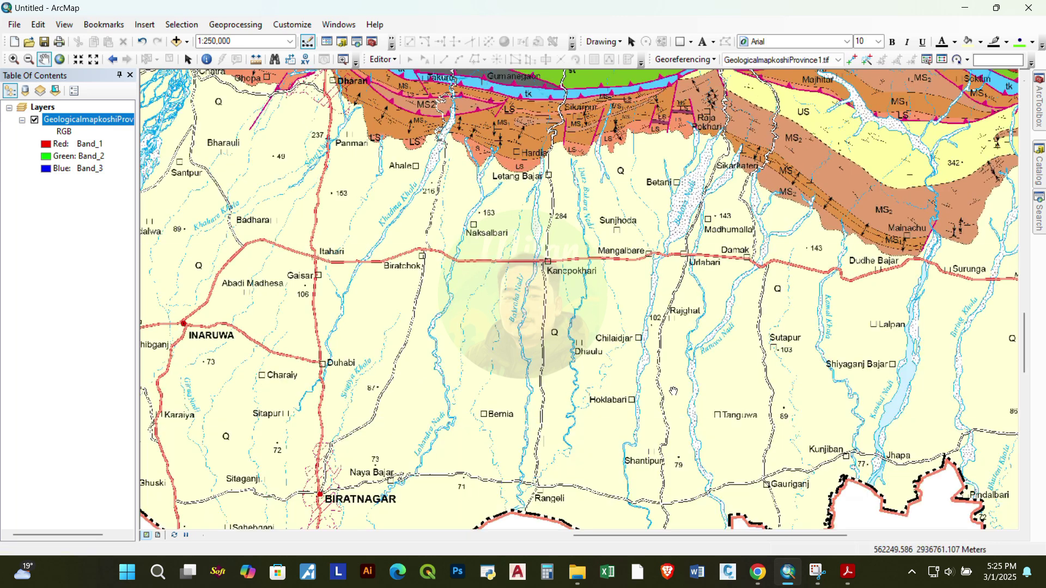
scroll(632, 315, "up", 3)
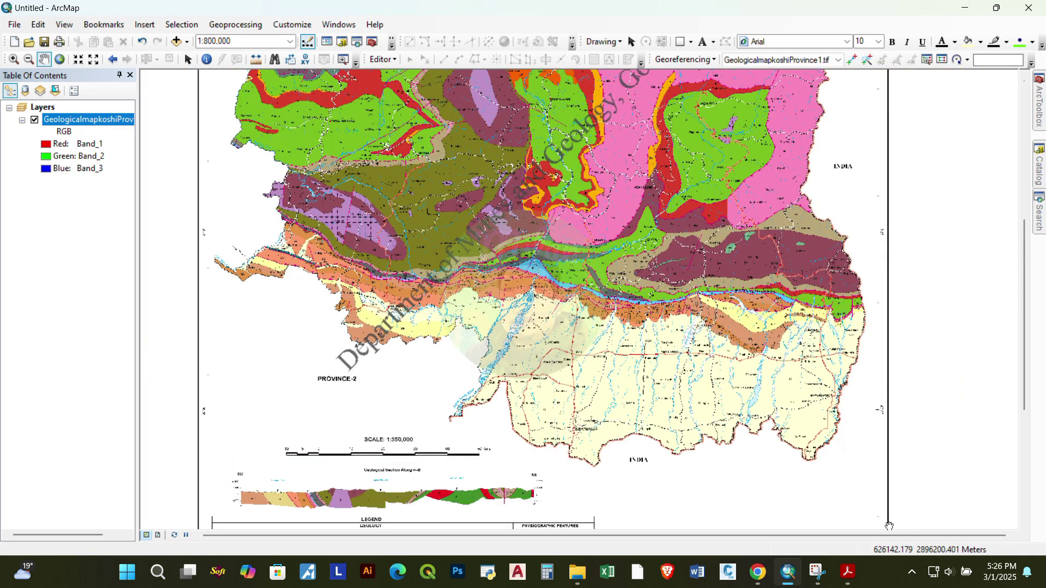
Open the data frame's coordinate system properties and list the coordinate systems used by its layers
right_click(536, 203)
left_click(584, 400)
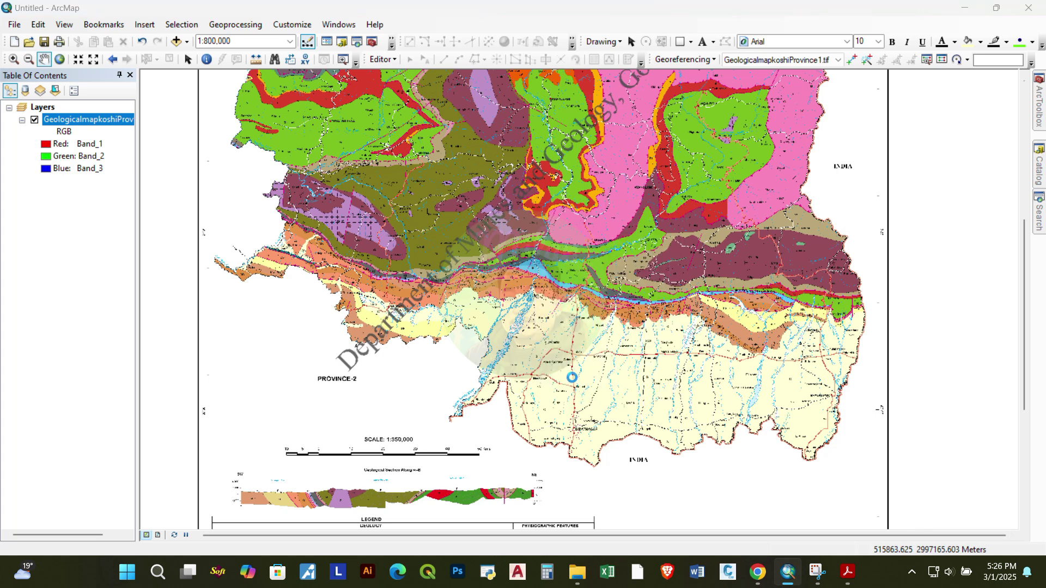
left_click(529, 98)
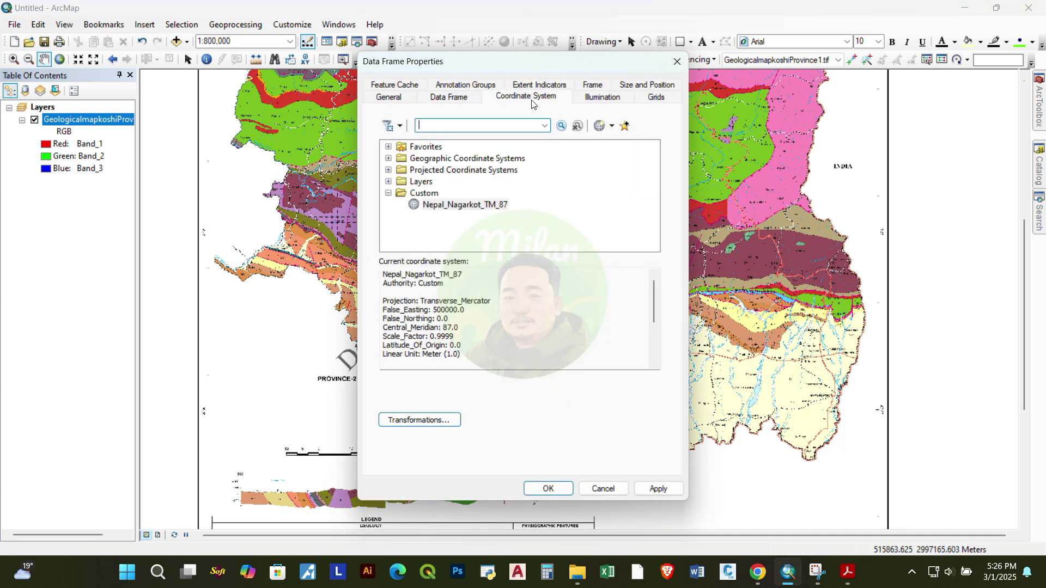
left_click(464, 211)
left_click(389, 182)
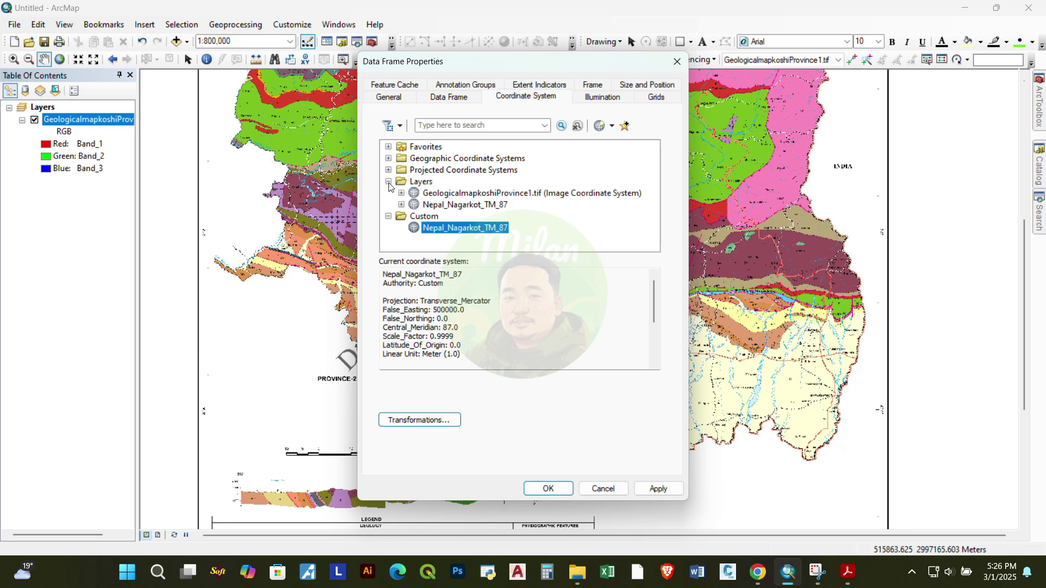
Compare the TIFF's image coordinate system with Nepal_Nagarkot_TM_87 and review the latter's projection parameters
left_click(442, 194)
left_click(402, 197)
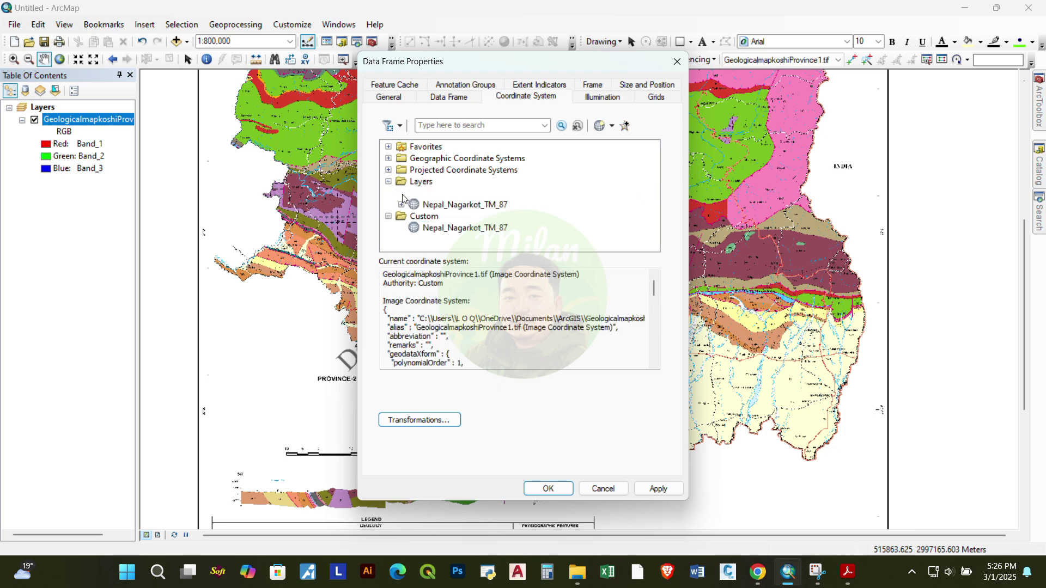
left_click(497, 217)
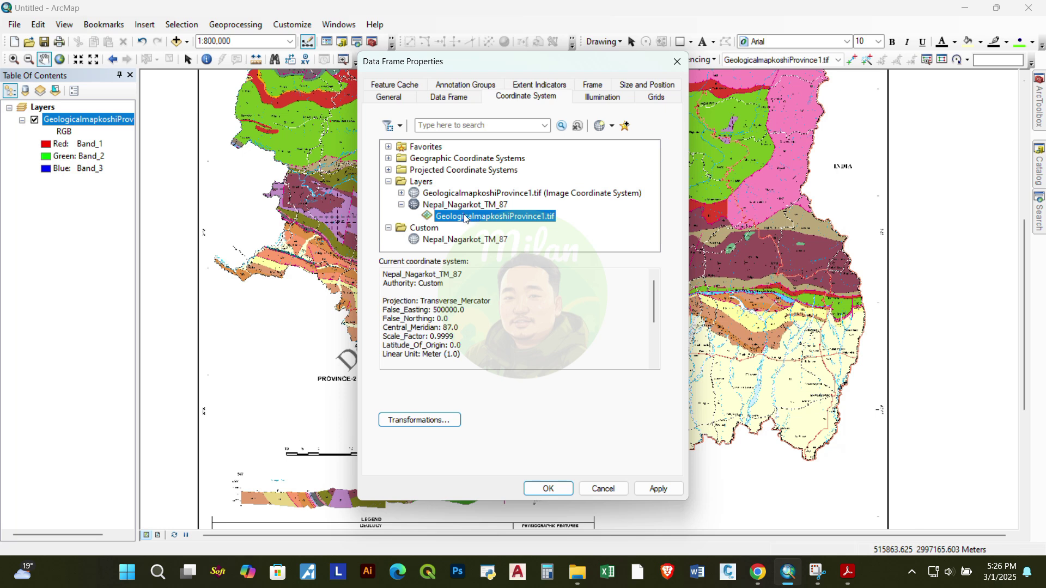
left_click(475, 208)
left_click_drag(442, 327, 477, 342)
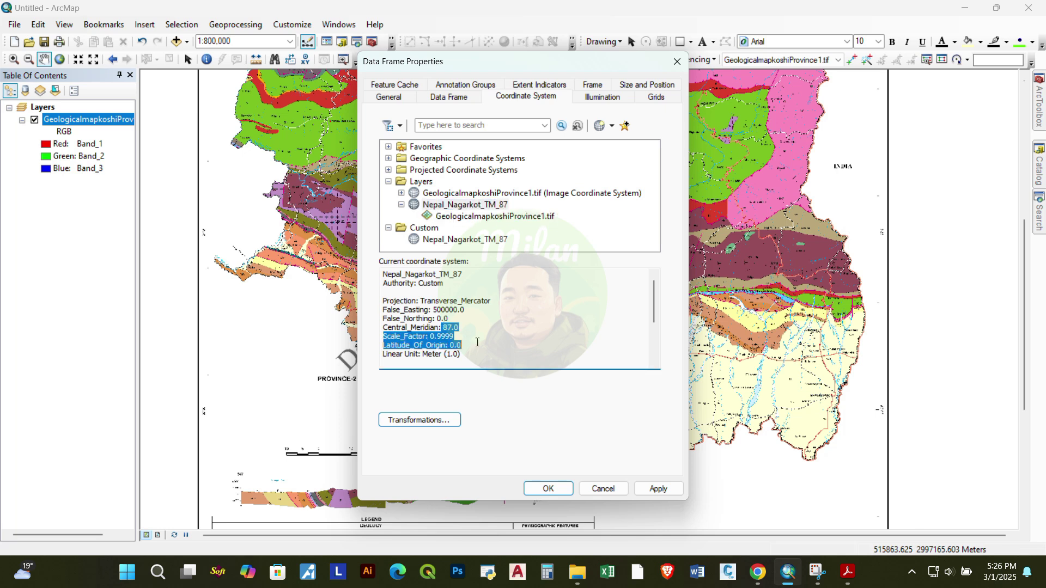
left_click_drag(384, 274, 467, 360)
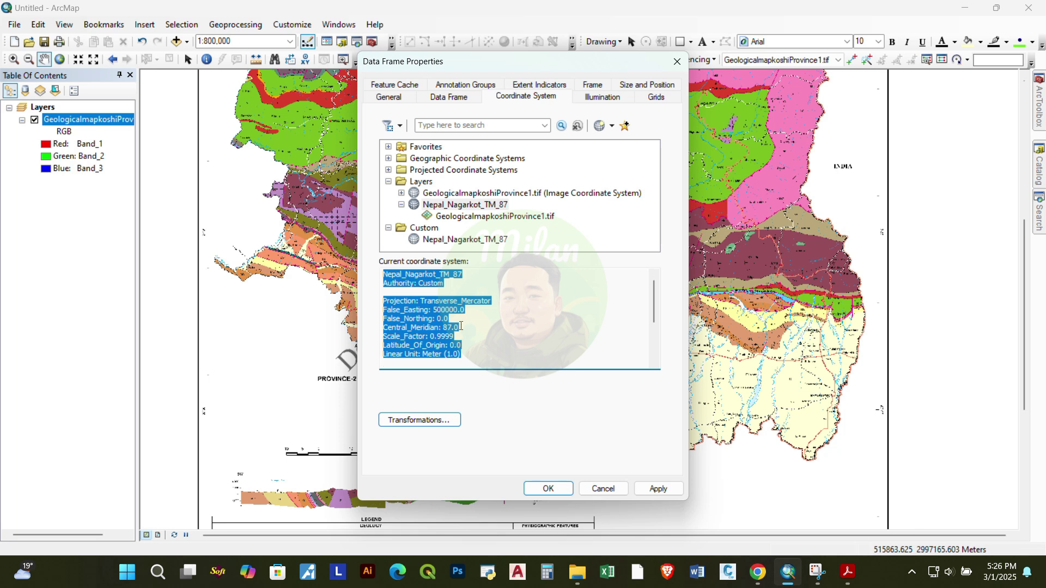
left_click(525, 274)
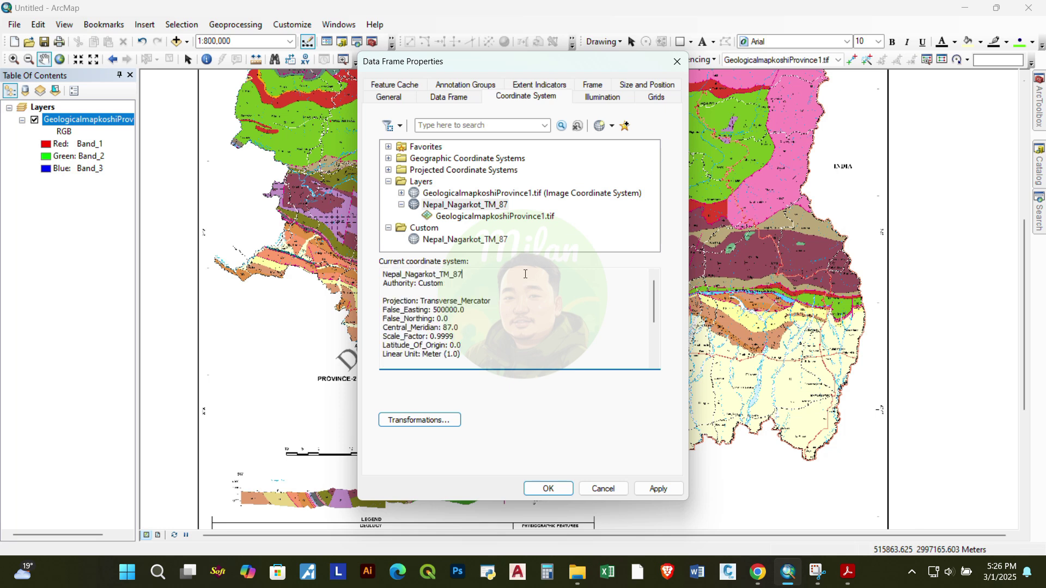
Compare Nepal_Nagarkot_TM_87 and its central meridian with the favorite MUTM_87_CM, and close the properties without applying changes
left_click(388, 159)
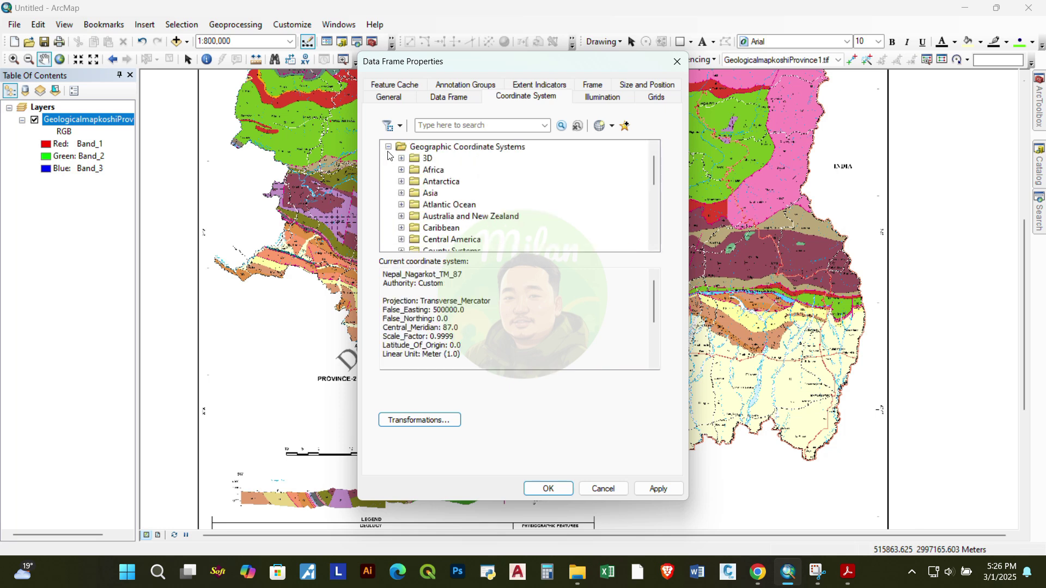
left_click(388, 148)
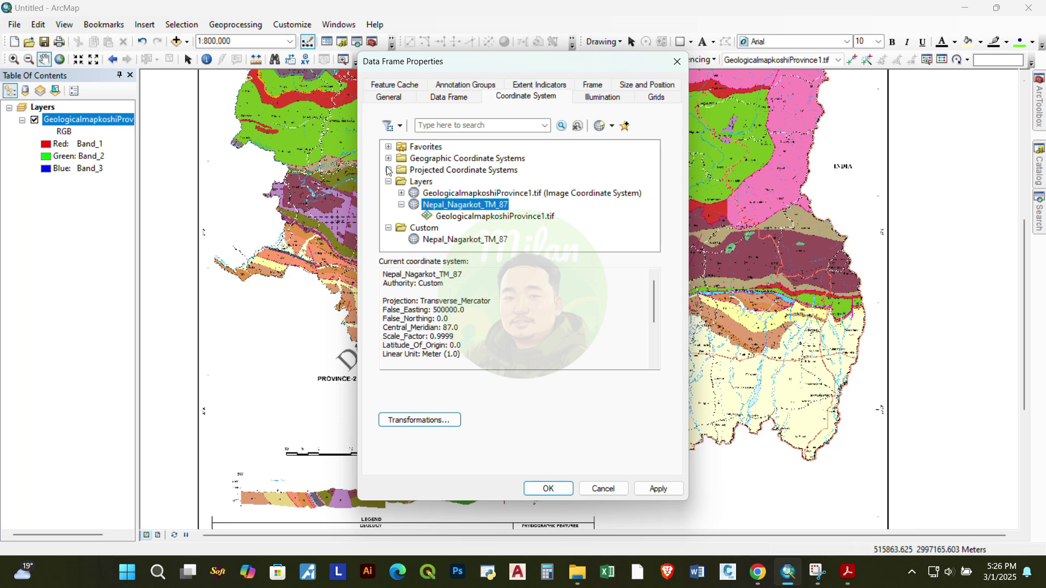
left_click(388, 147)
scroll(507, 239, "down", 1)
scroll(476, 321, "down", 1)
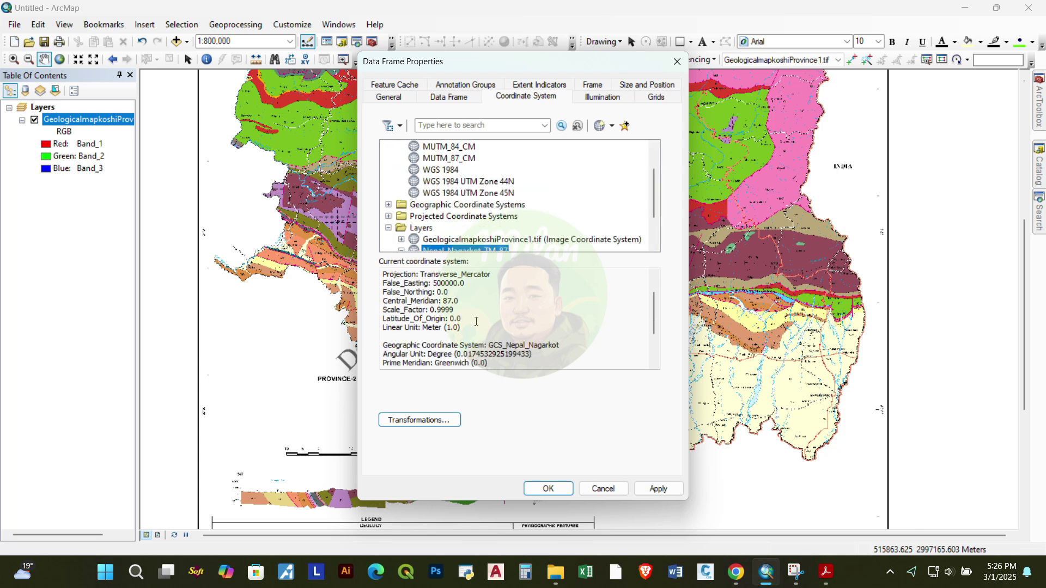
double_click(448, 302)
scroll(472, 309, "up", 1)
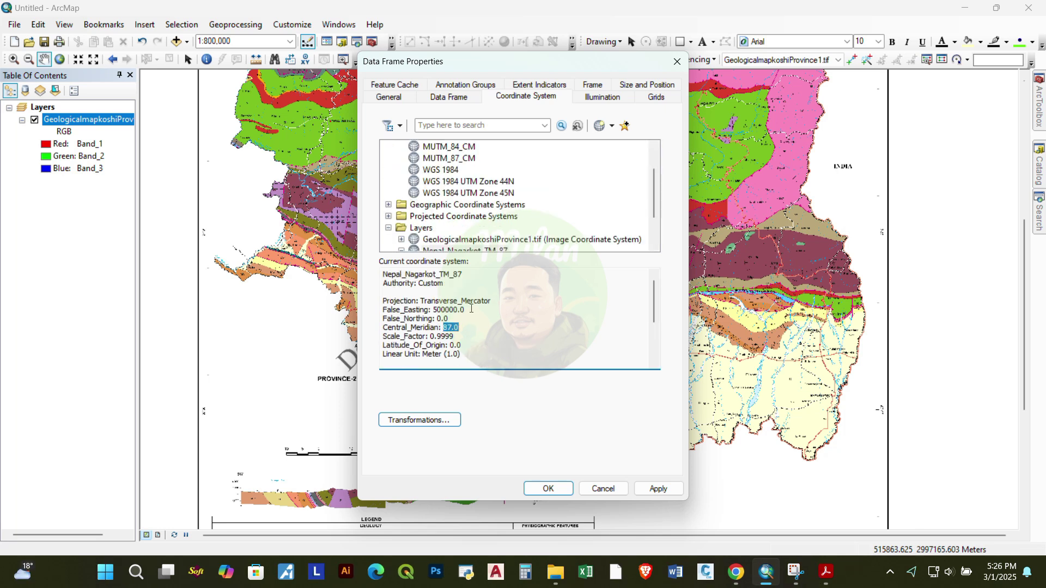
left_click(466, 159)
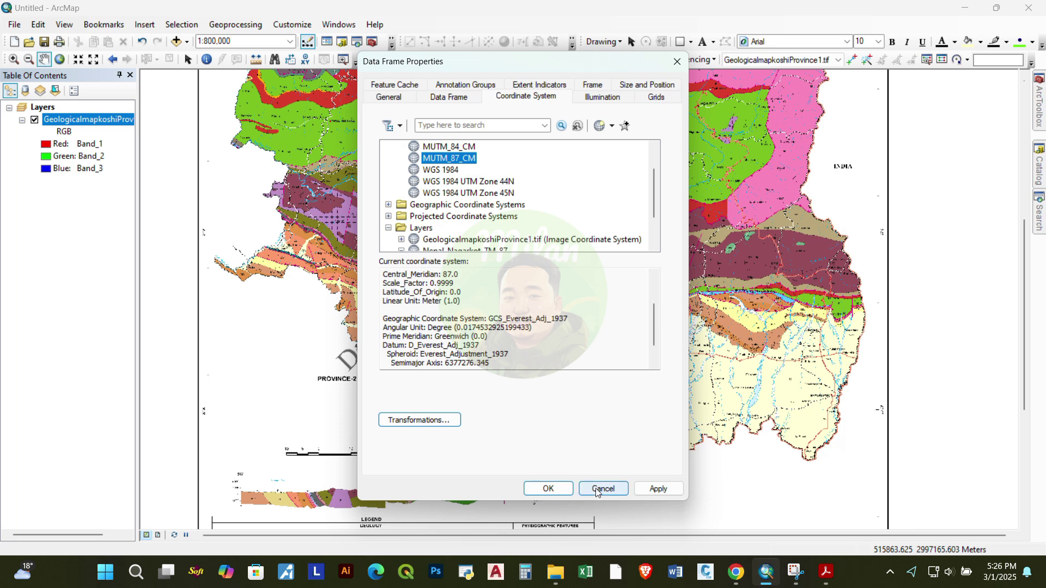
left_click(603, 489)
Return to the map's full extent and examine the geological units and place labels at closer scales
right_click(562, 250)
left_click(569, 259)
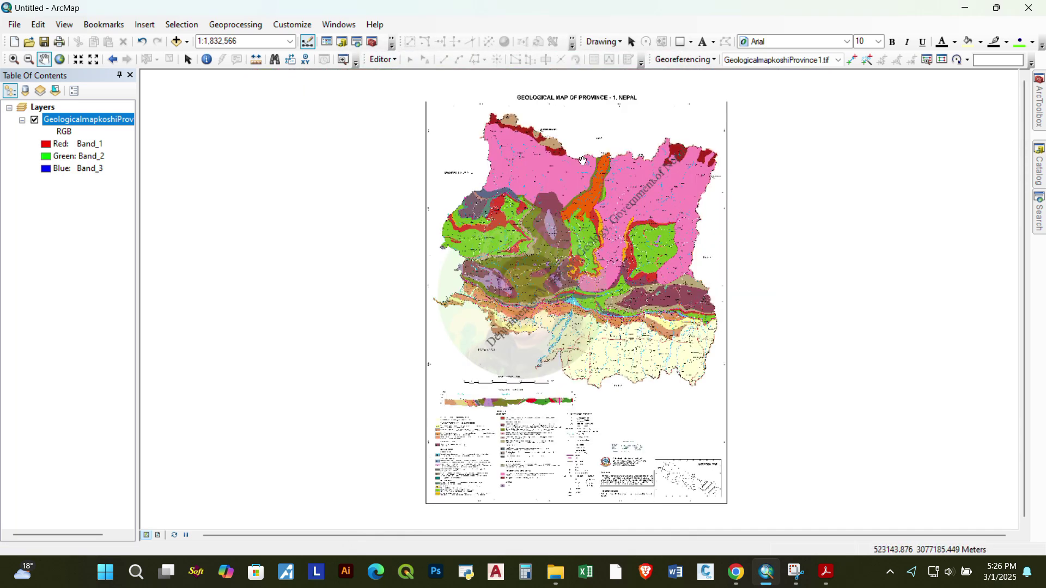
scroll(579, 107, "down", 3)
scroll(677, 444, "down", 3)
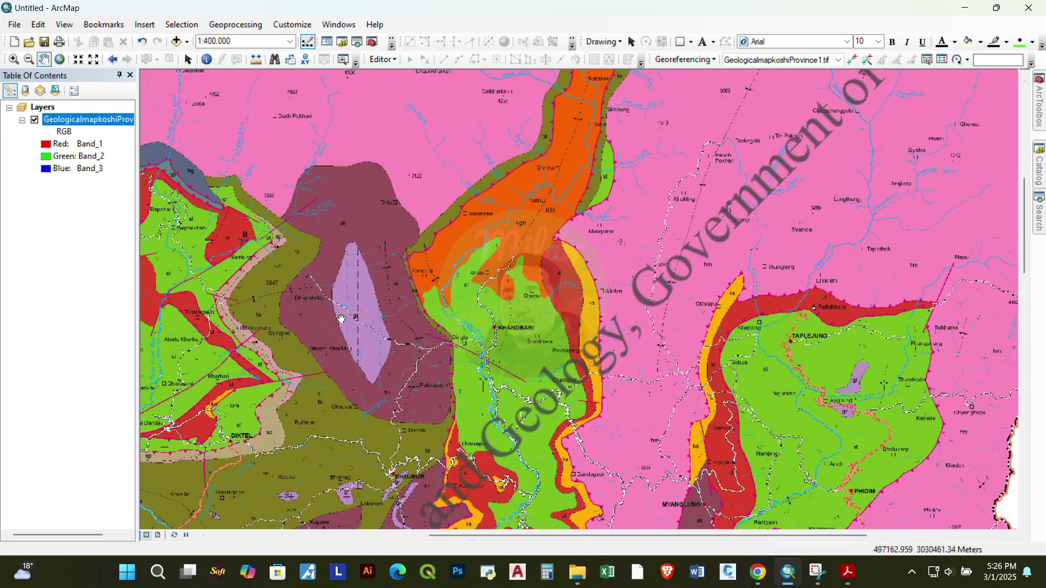
scroll(611, 198, "up", 3)
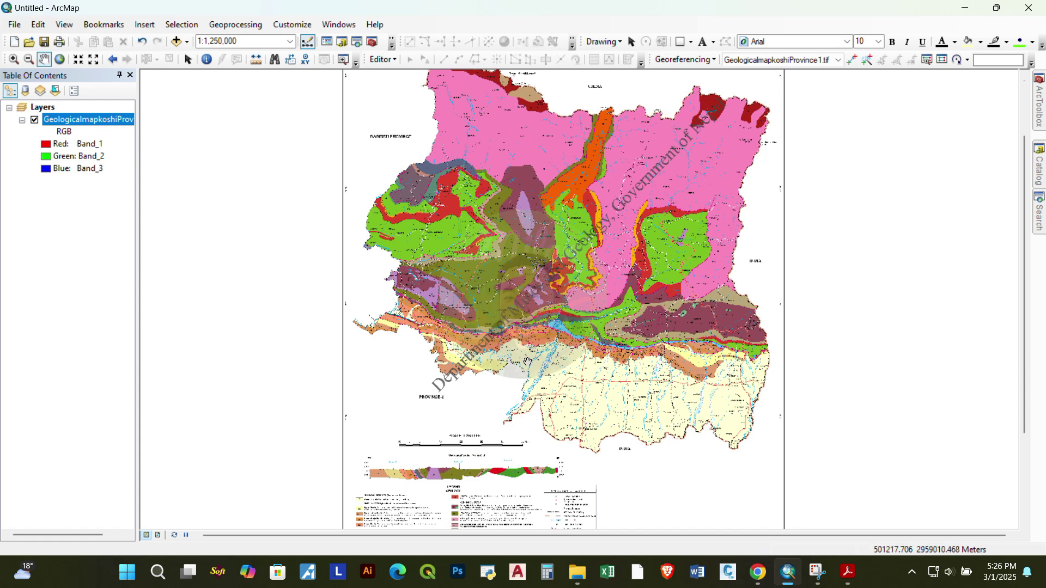
scroll(527, 362, "up", 1)
scroll(608, 169, "down", 1)
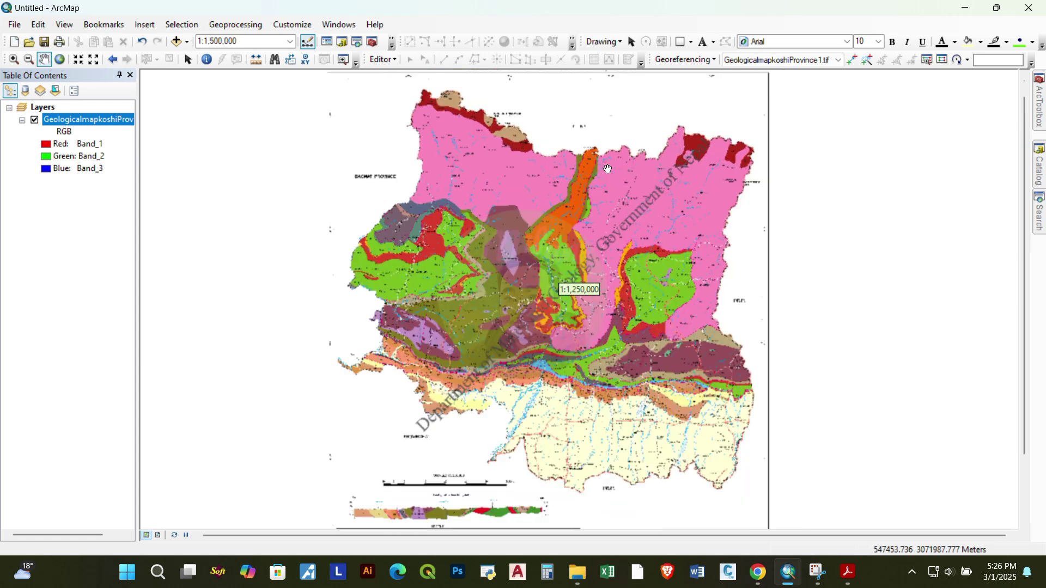
Switch to layout view, set the map scale to 1:250,000 and bring the map's northwest part into the data frame
left_click(159, 535)
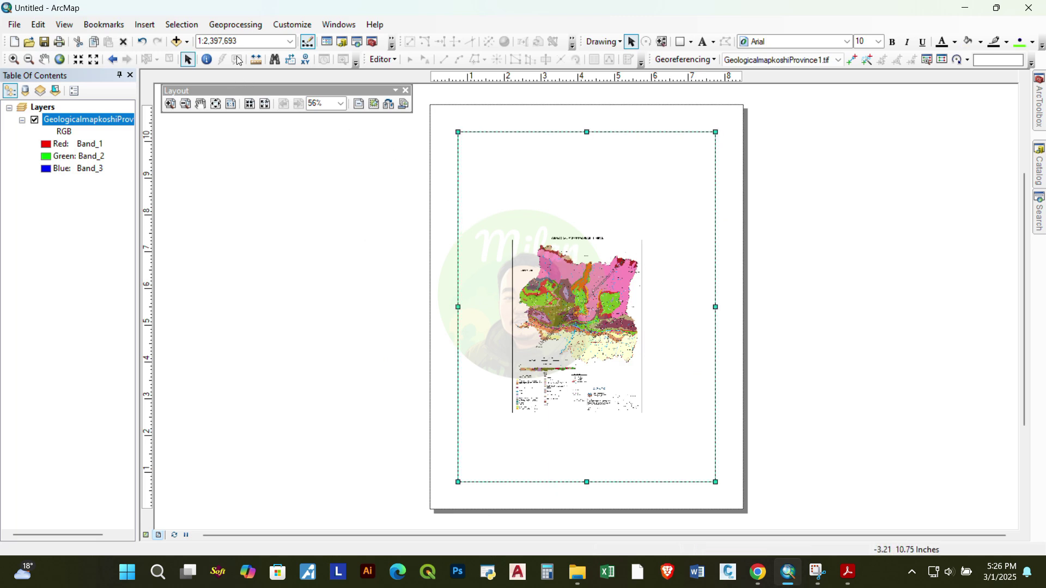
left_click(290, 41)
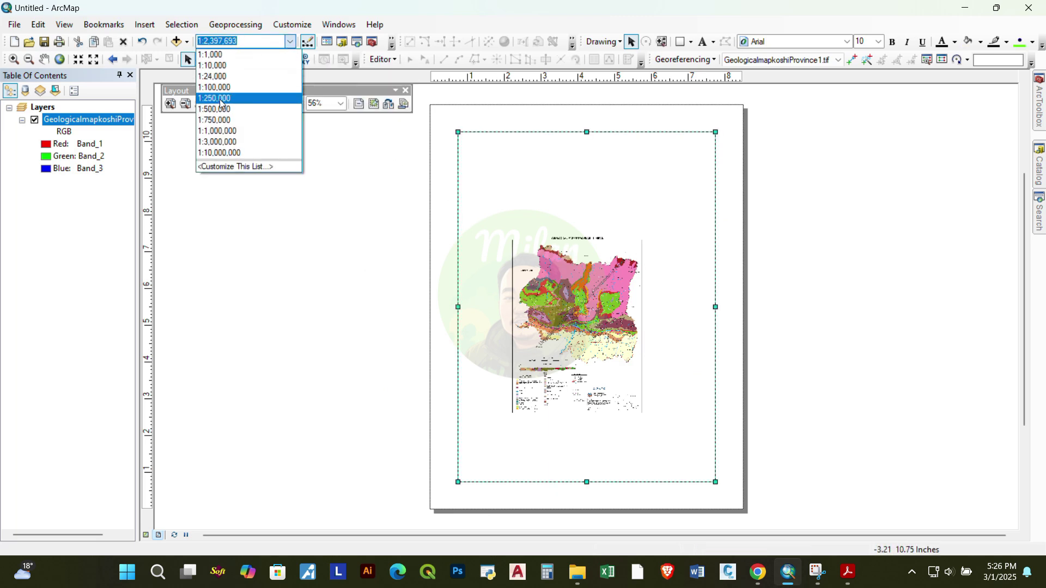
left_click(220, 99)
left_click(43, 59)
left_click_drag(577, 338, 649, 204)
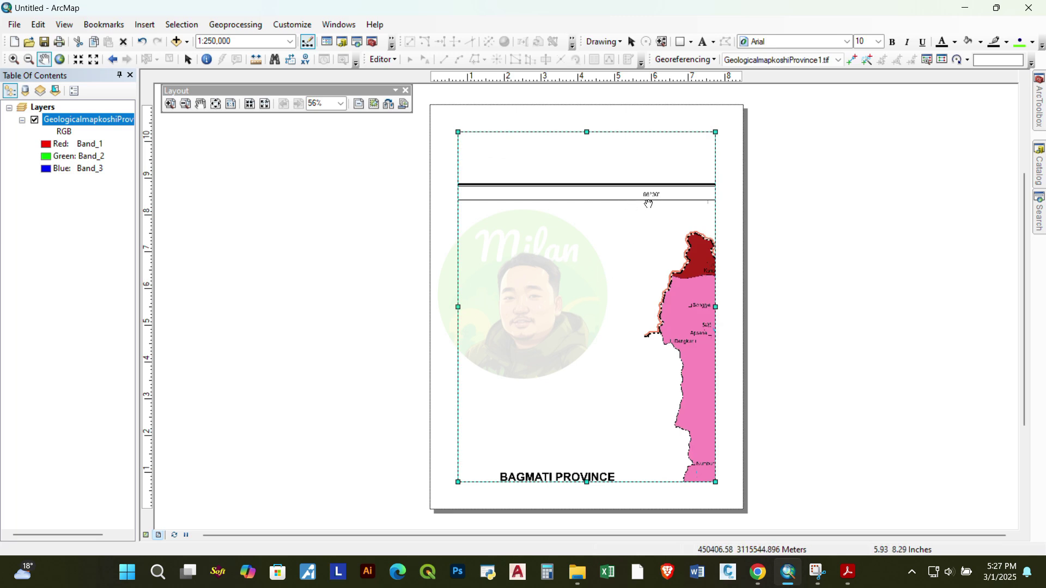
Examine the map border and the printed 86°30' and 28°0' coordinate labels around the map's northwest corner
scroll(655, 199, "up", 2)
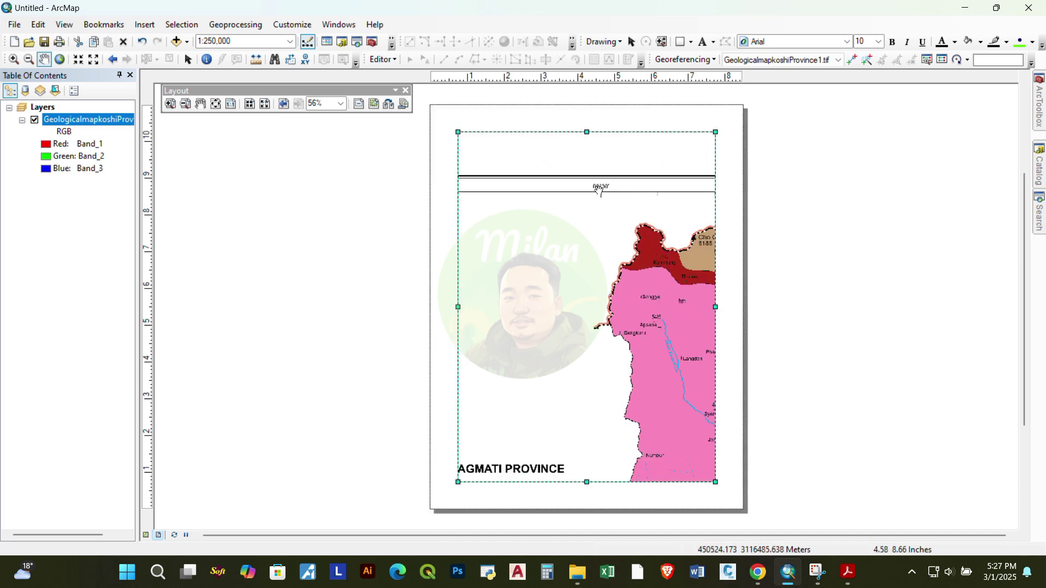
scroll(602, 190, "down", 1)
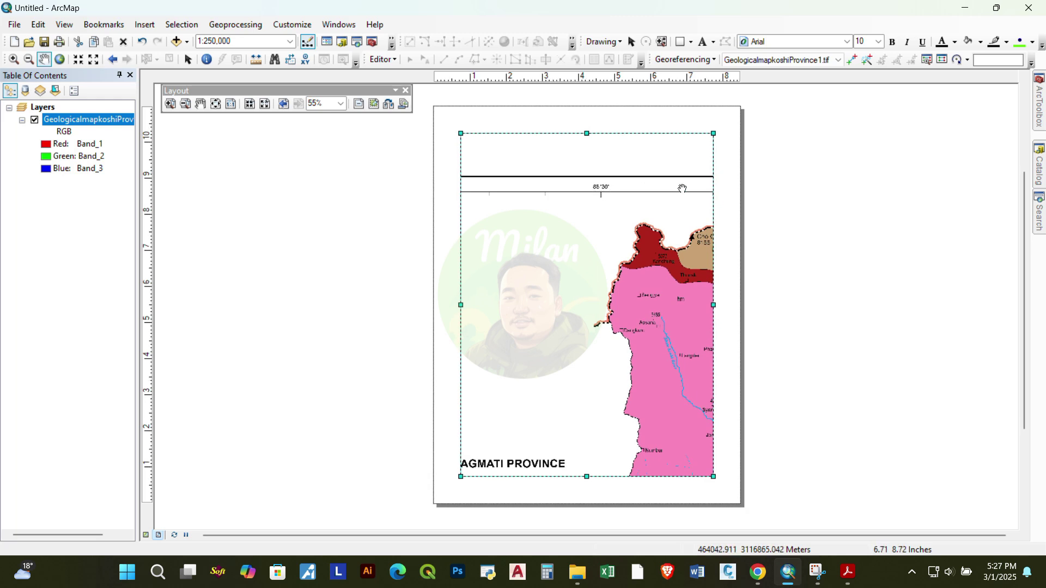
scroll(766, 208, "up", 4)
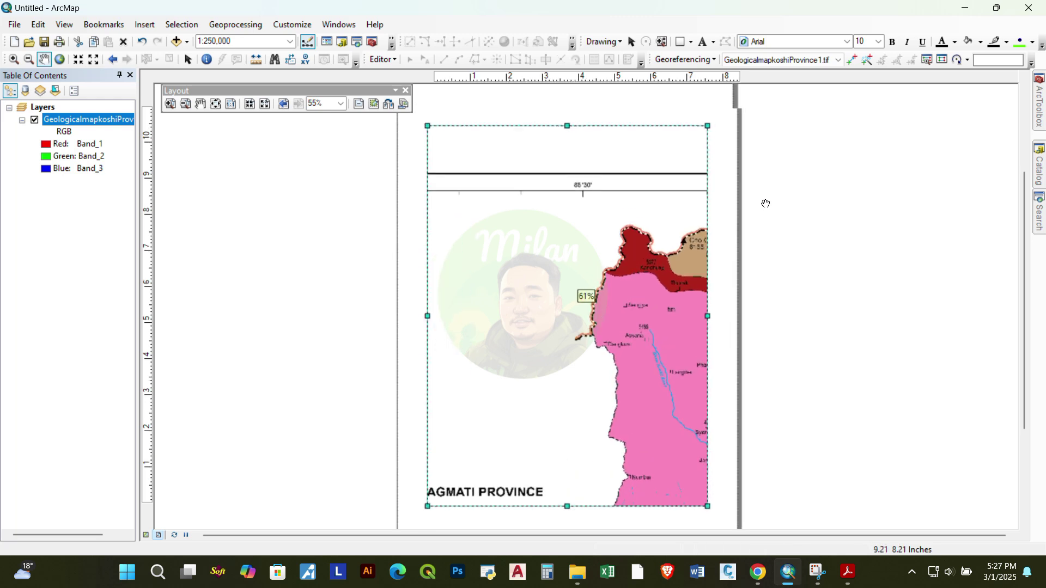
scroll(766, 203, "up", 3)
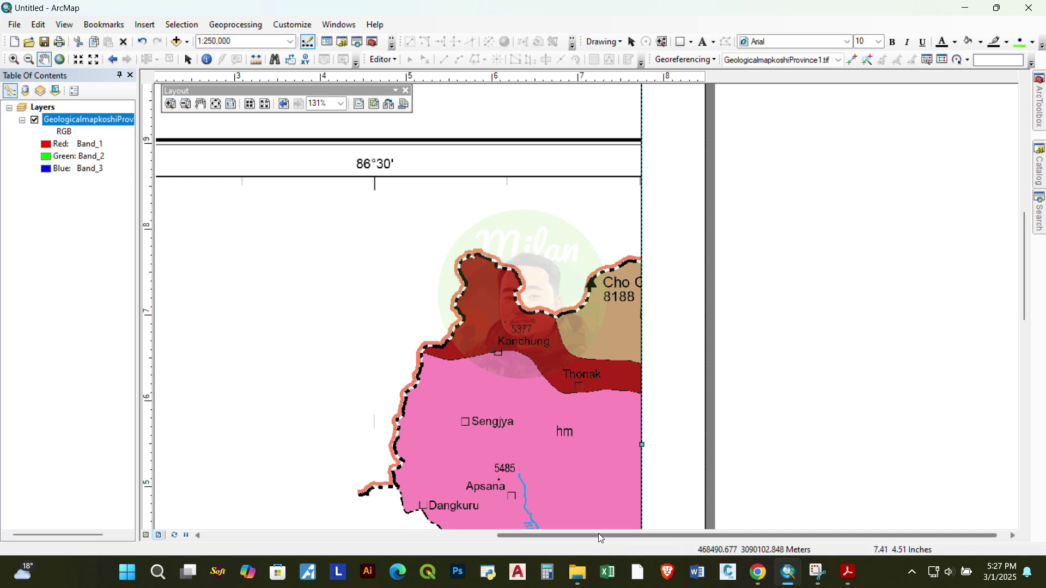
left_click_drag(599, 534, 466, 534)
left_click_drag(403, 341, 593, 442)
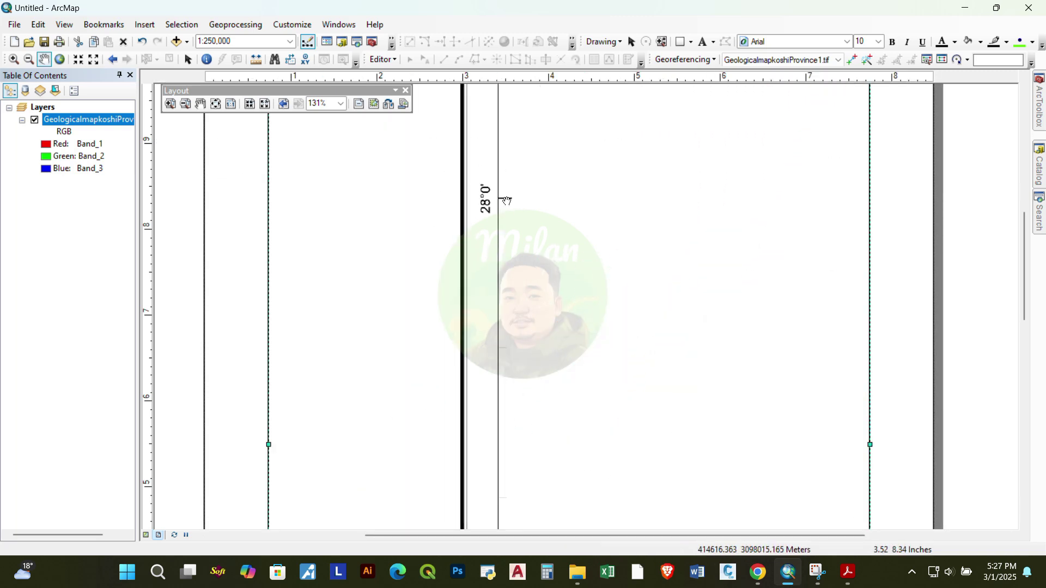
left_click_drag(500, 209, 539, 329)
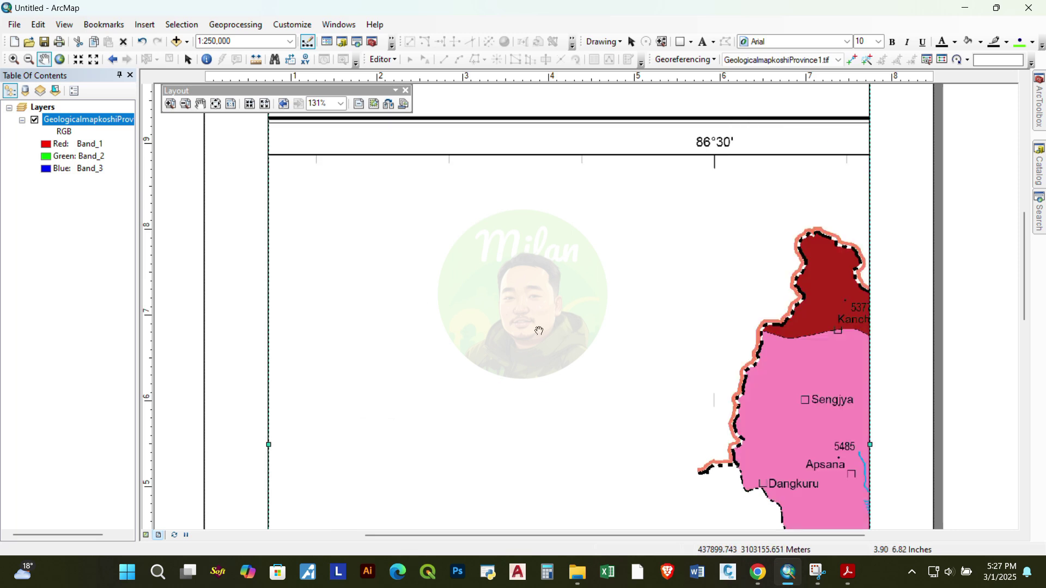
scroll(623, 344, "up", 2)
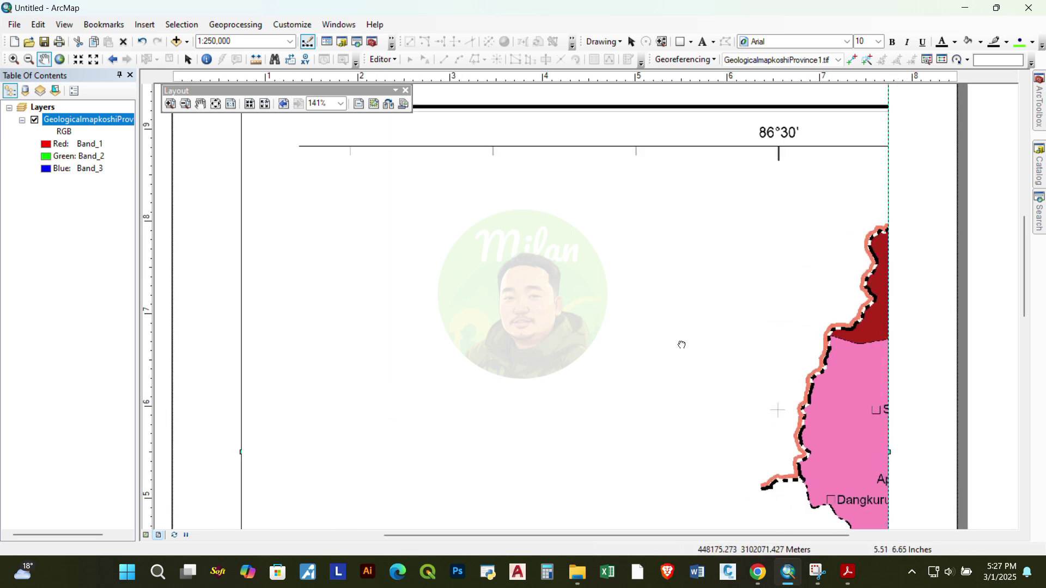
scroll(717, 271, "up", 2)
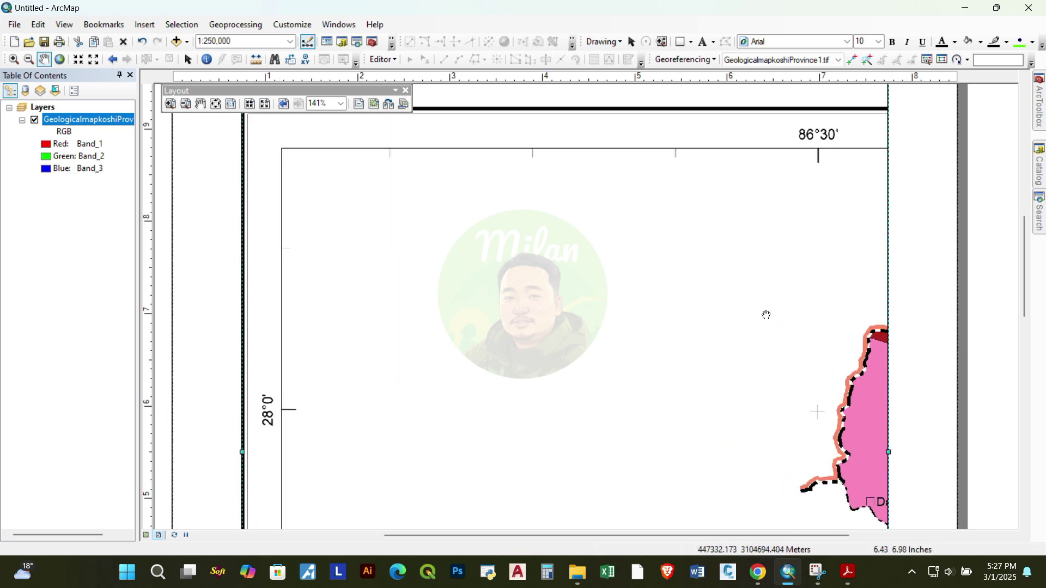
scroll(767, 316, "down", 5)
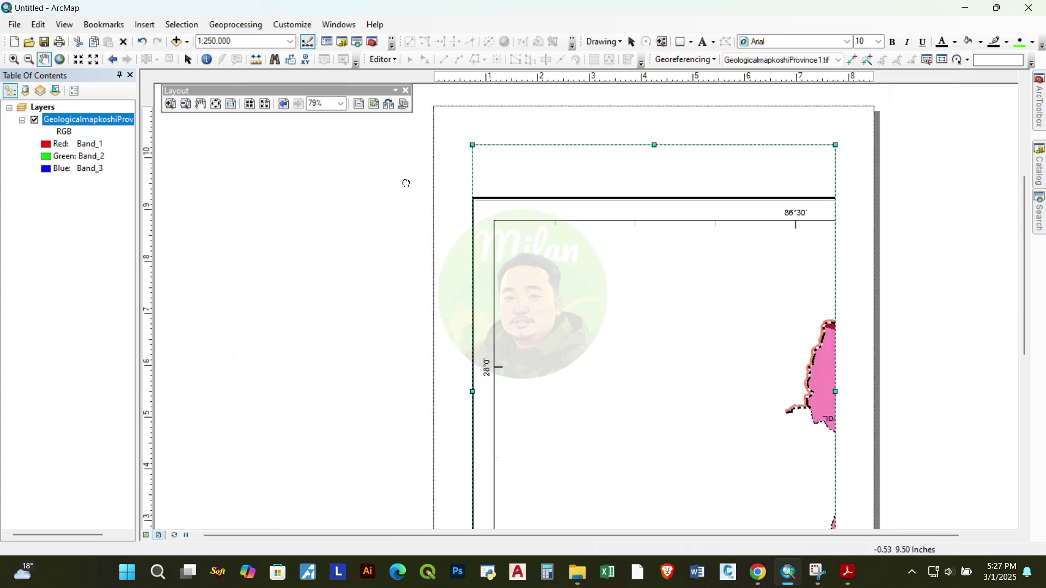
Start a new reference grid for the data frame and choose the graticule type that divides the map by meridians and parallels
left_click(632, 42)
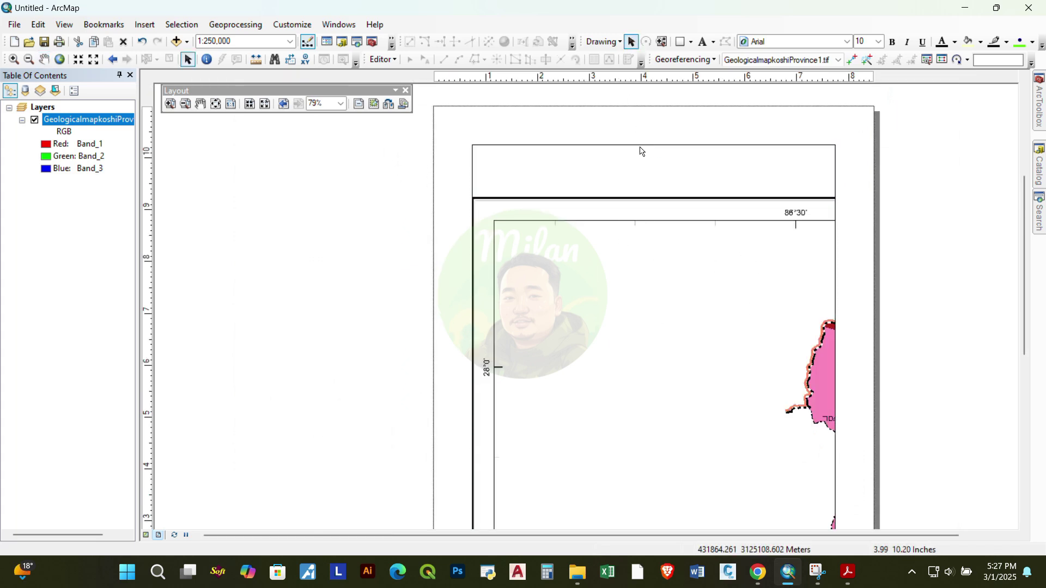
right_click(640, 147)
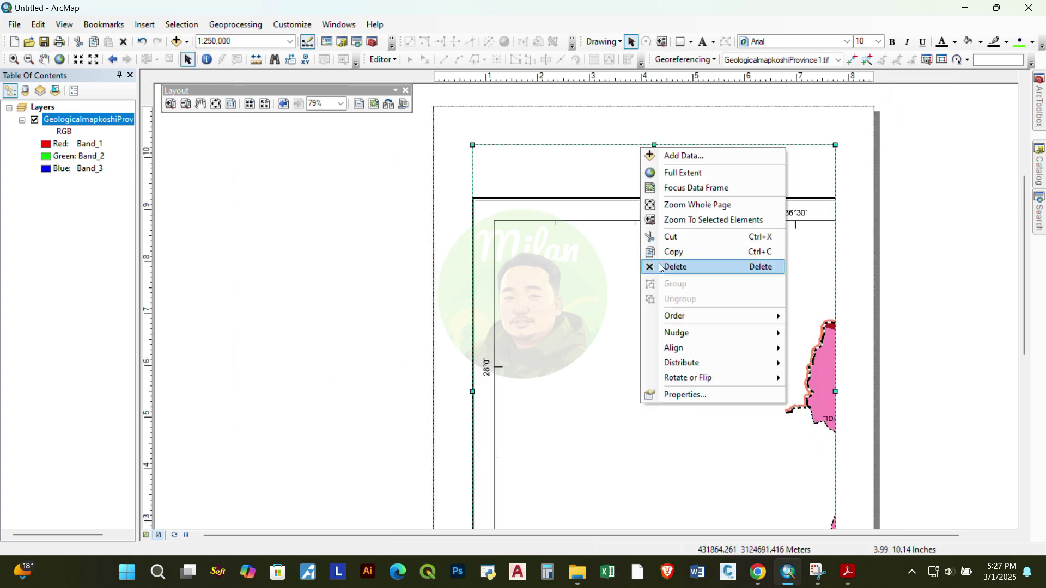
left_click(682, 395)
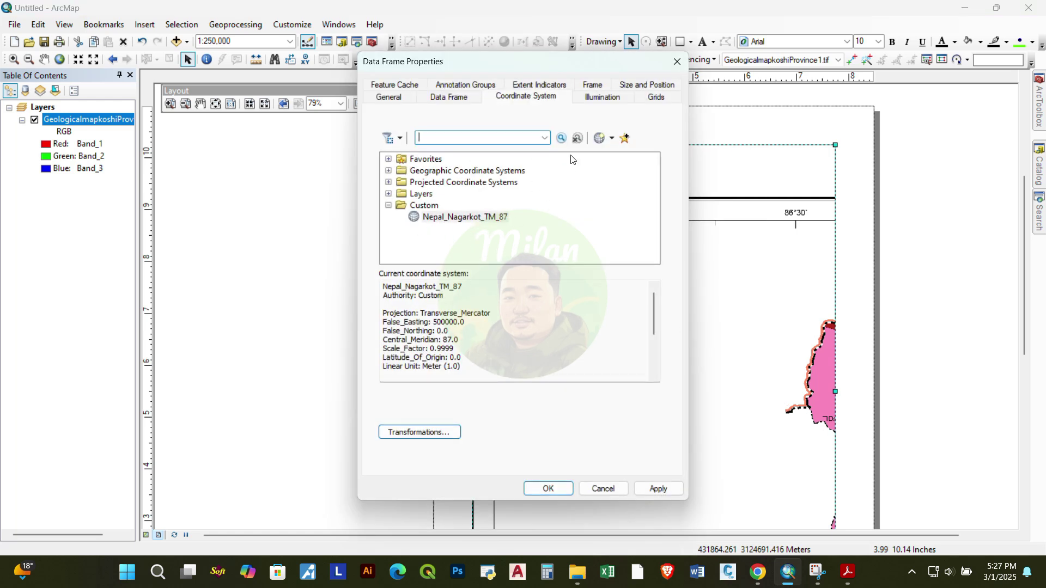
left_click(649, 102)
left_click(611, 141)
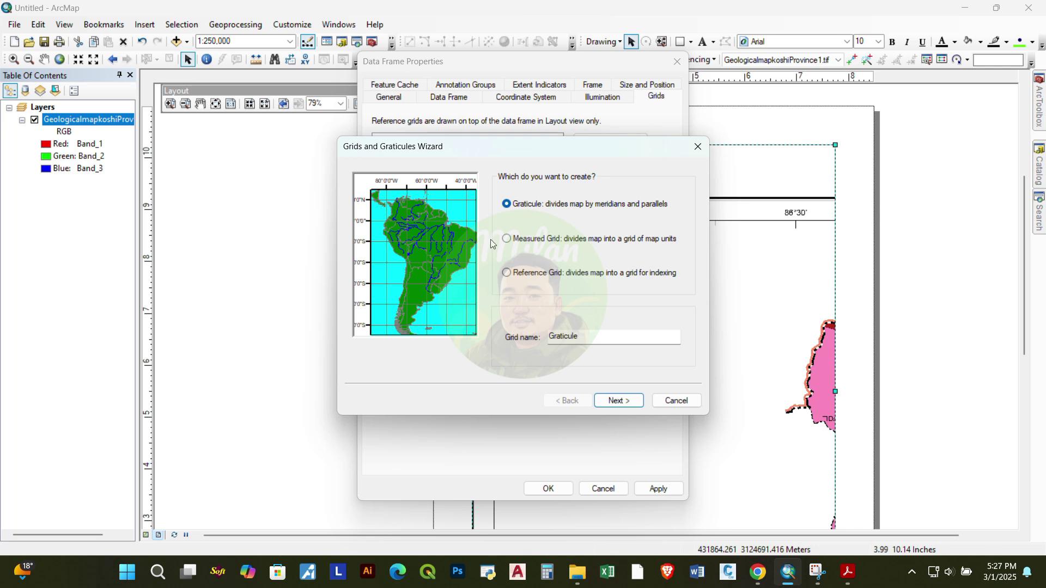
left_click(508, 272)
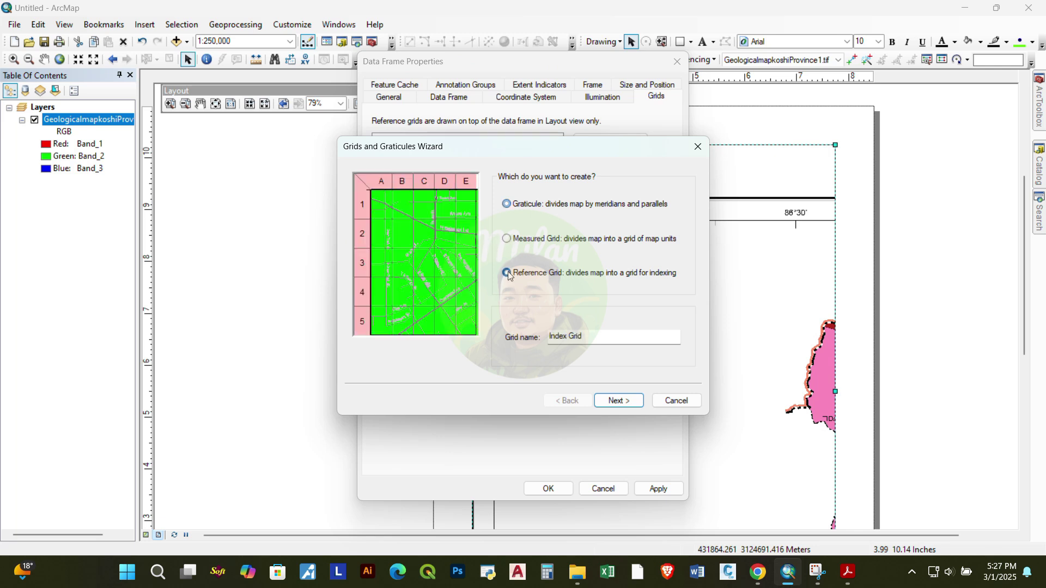
left_click(507, 240)
left_click(508, 206)
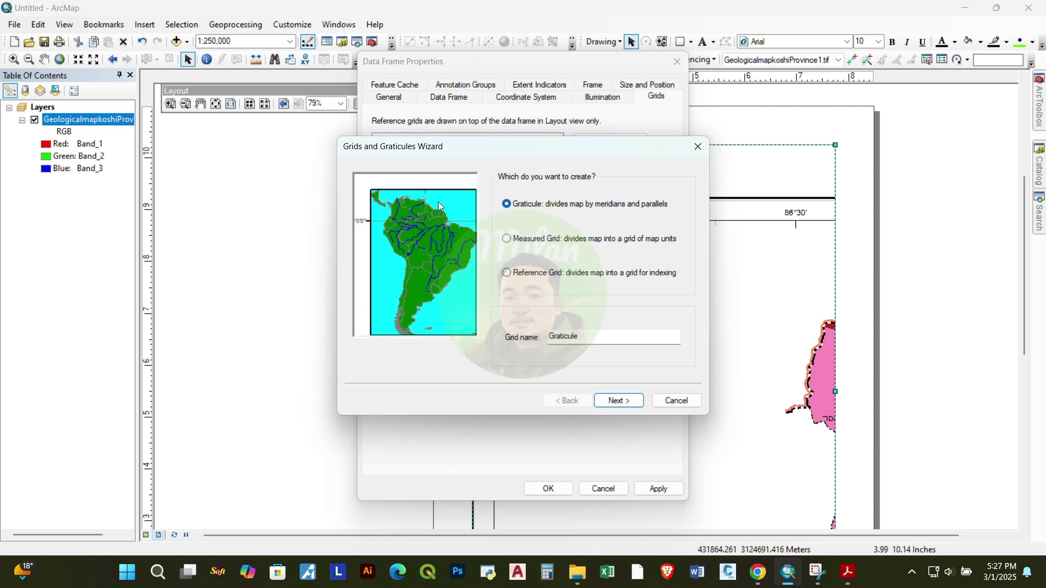
Create the graticule with lines and labels, parallels every 10 minutes and meridians every 30 seconds, and apply it to the layout
left_click(632, 401)
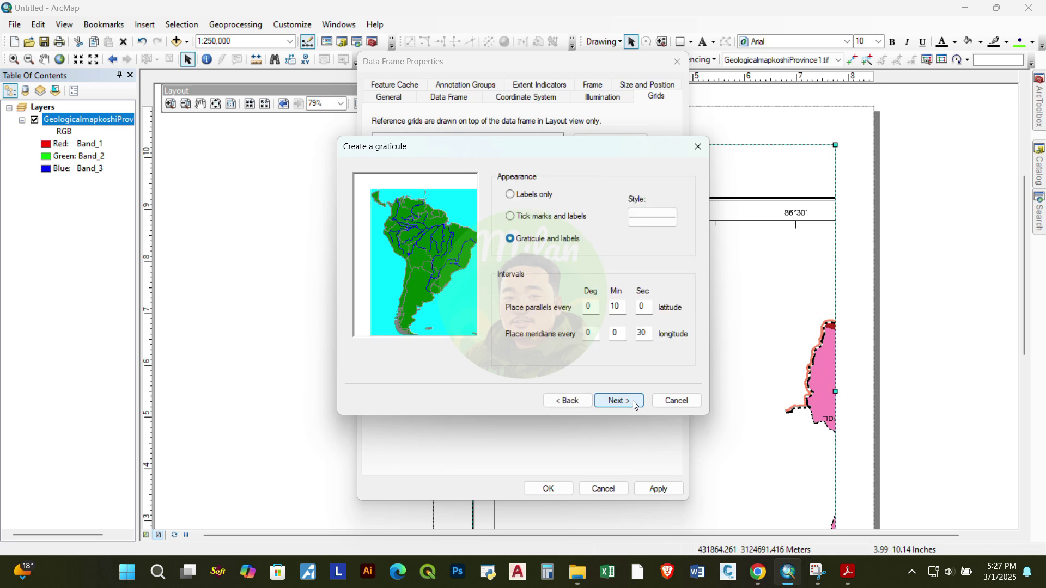
left_click(630, 402)
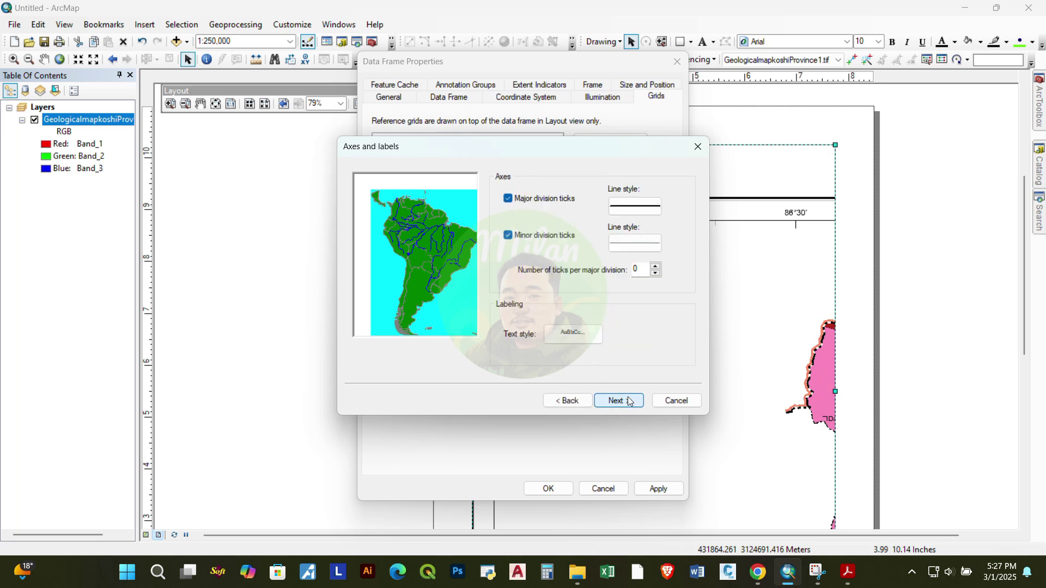
left_click(631, 401)
left_click(632, 401)
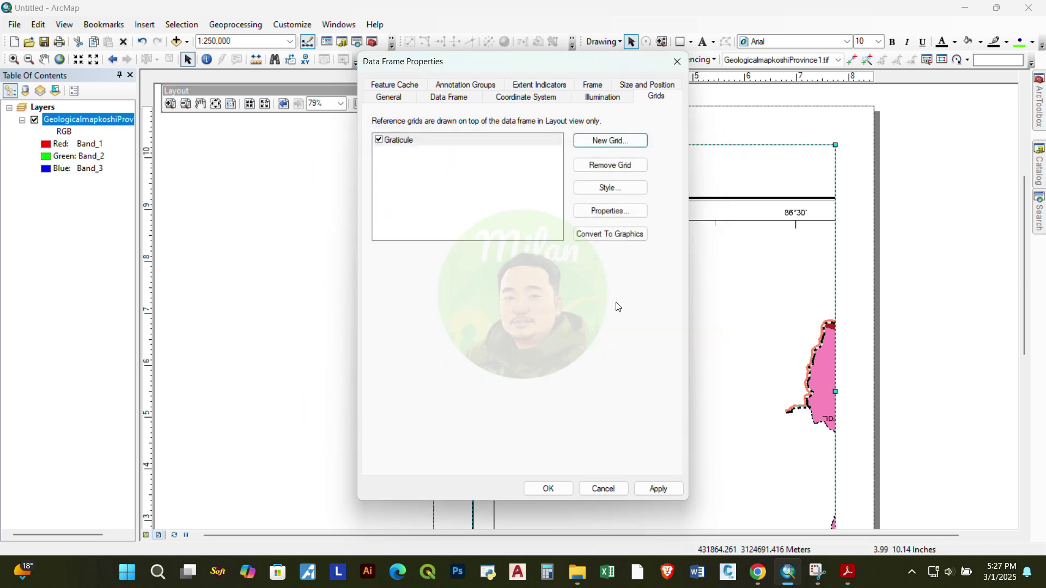
left_click(658, 489)
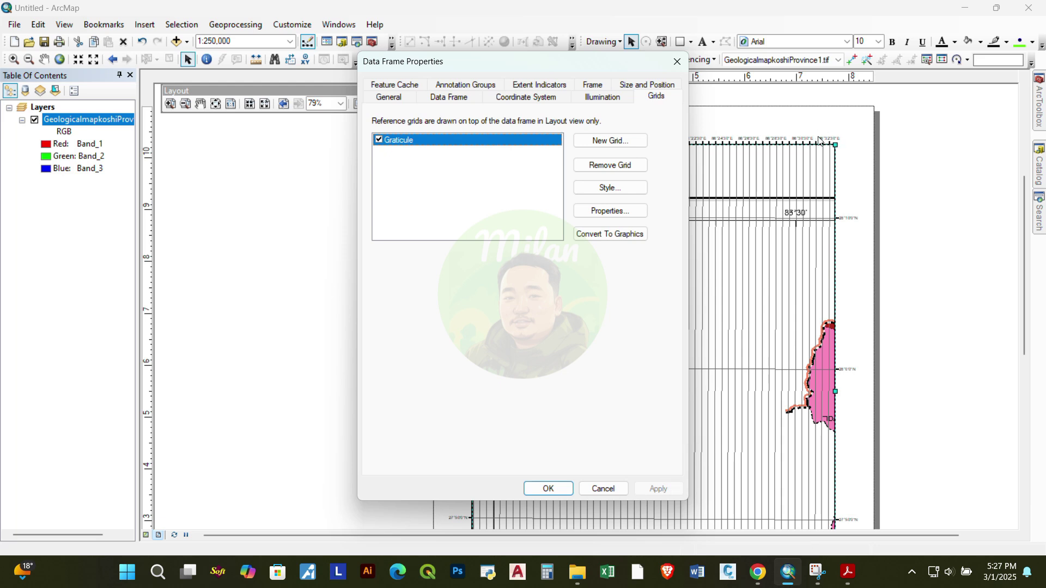
Set the graticule's Y axis interval to 0 degrees, 0 minutes, 30 seconds and apply it to the layout
left_click_drag(578, 66, 311, 77)
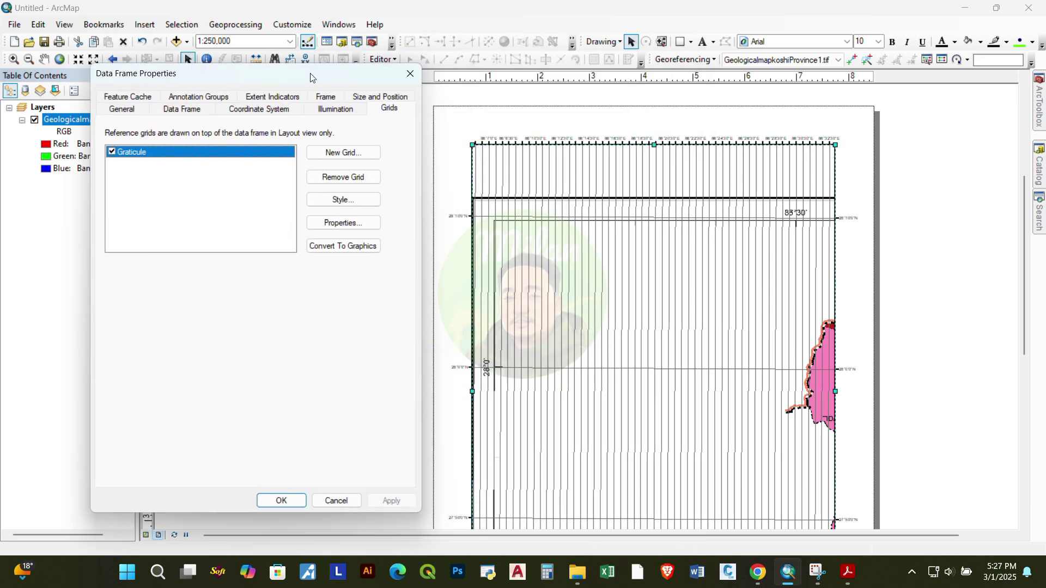
left_click(353, 223)
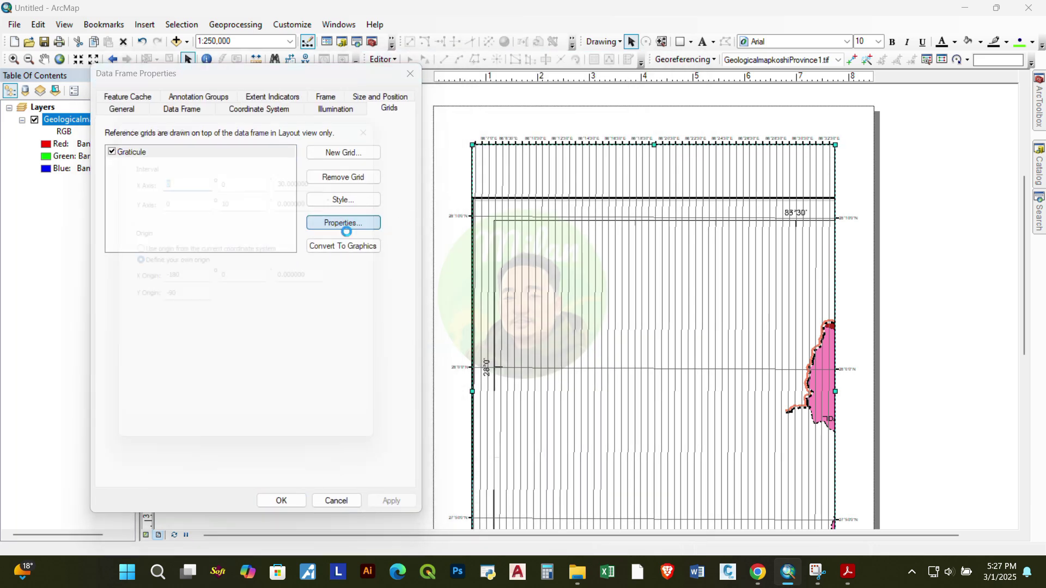
left_click(257, 177)
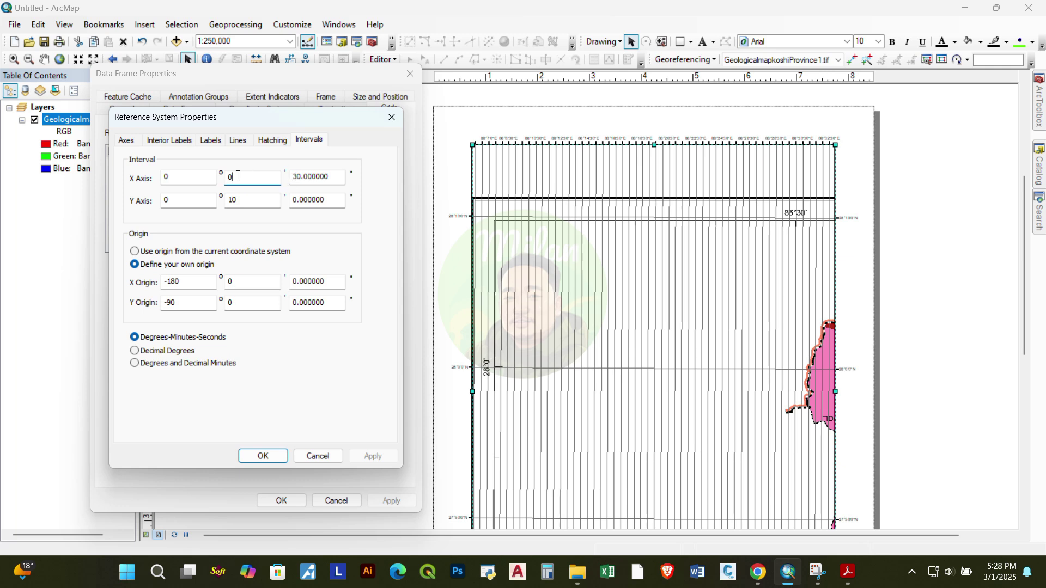
double_click(251, 201)
left_click(295, 201)
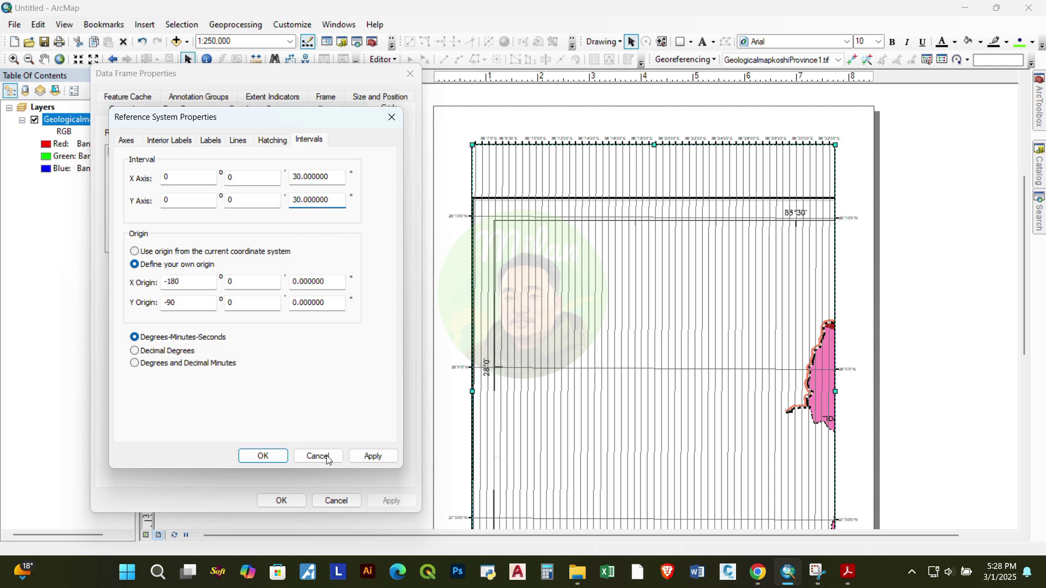
left_click(278, 457)
left_click(391, 500)
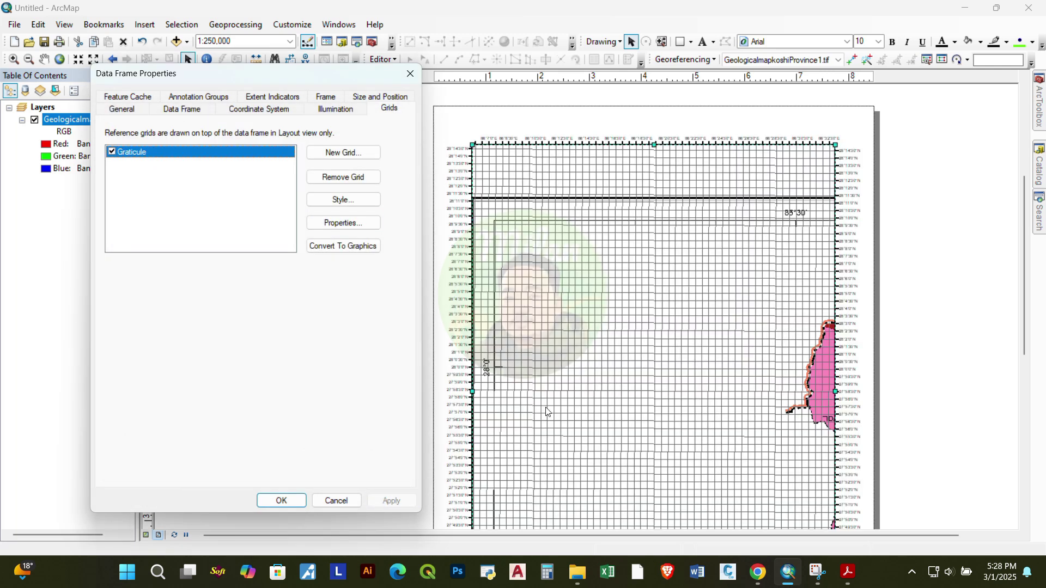
Set the graticule's X and Y axis intervals to 10 minutes each, with zero degrees and zero seconds
left_click(343, 223)
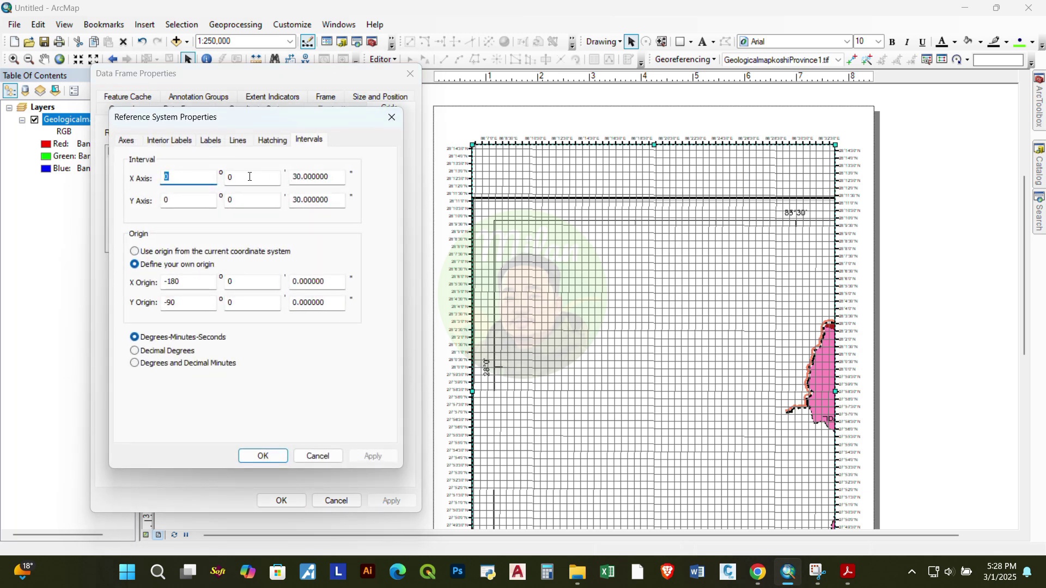
key("Tab")
type("10")
left_click(265, 200)
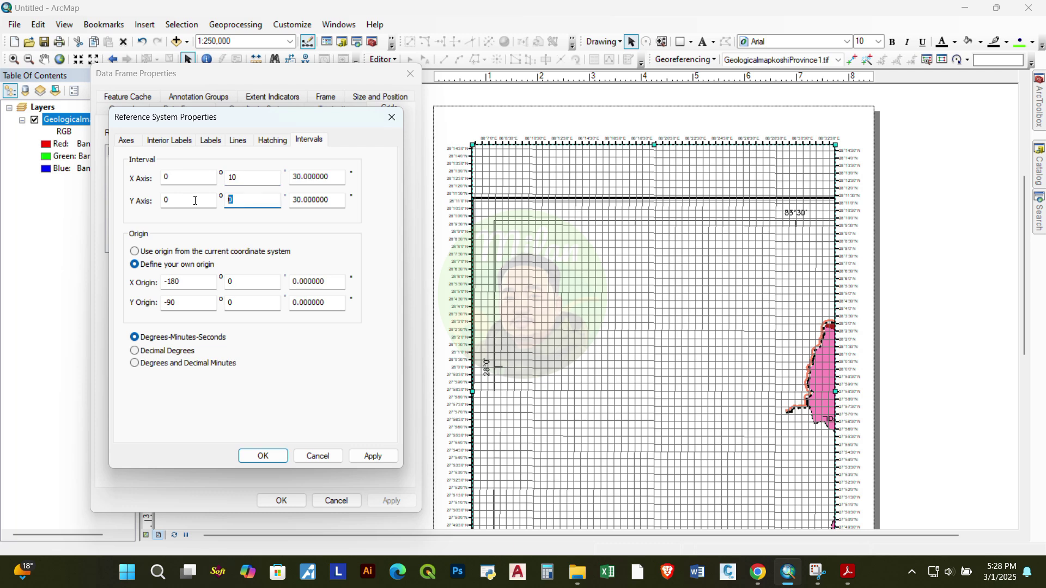
left_click_drag(296, 177, 297, 201)
left_click(373, 456)
Make the graticule's left and right labels vertical, increase the label font size, and apply the settings to the data frame
left_click(241, 143)
left_click(271, 142)
left_click(209, 144)
left_click(194, 377)
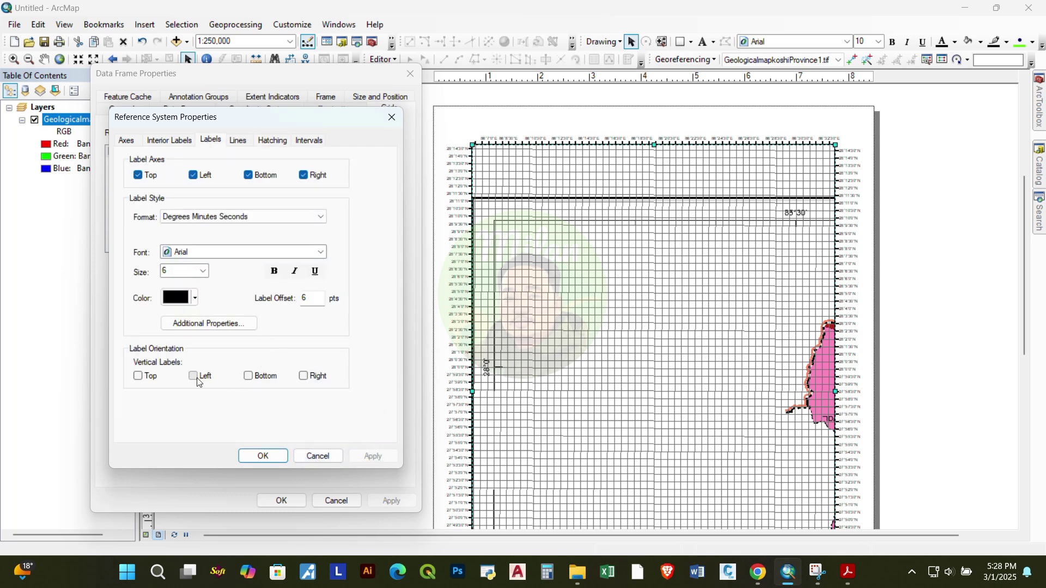
left_click(304, 377)
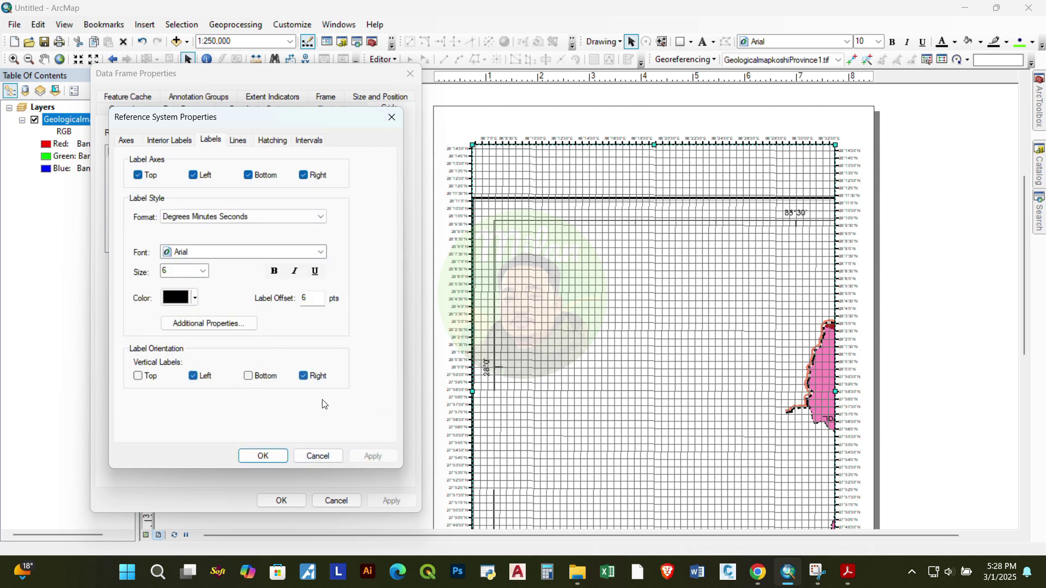
left_click(203, 272)
left_click(177, 320)
left_click(365, 463)
left_click(263, 457)
left_click(378, 504)
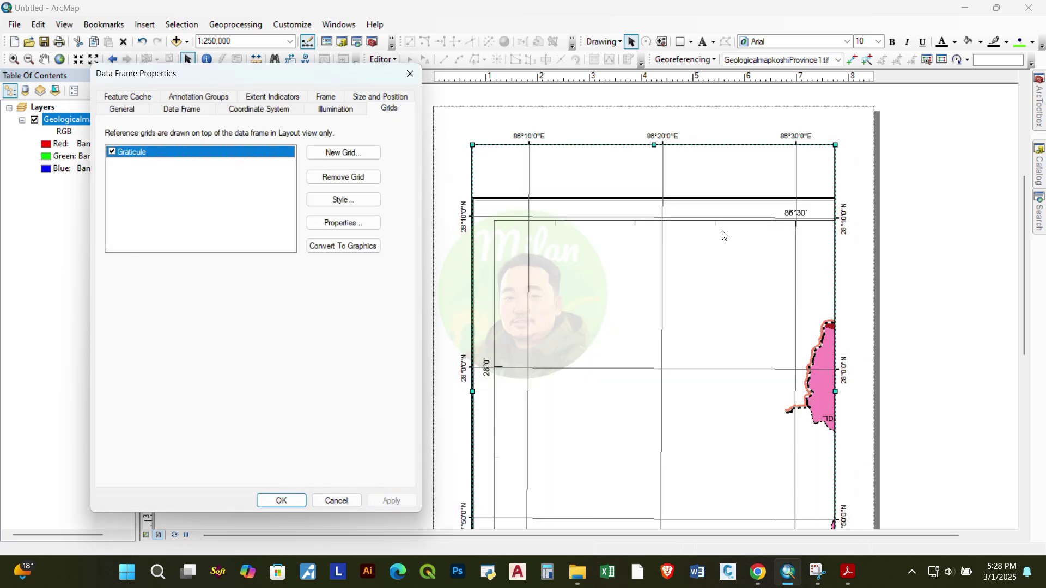
left_click(283, 501)
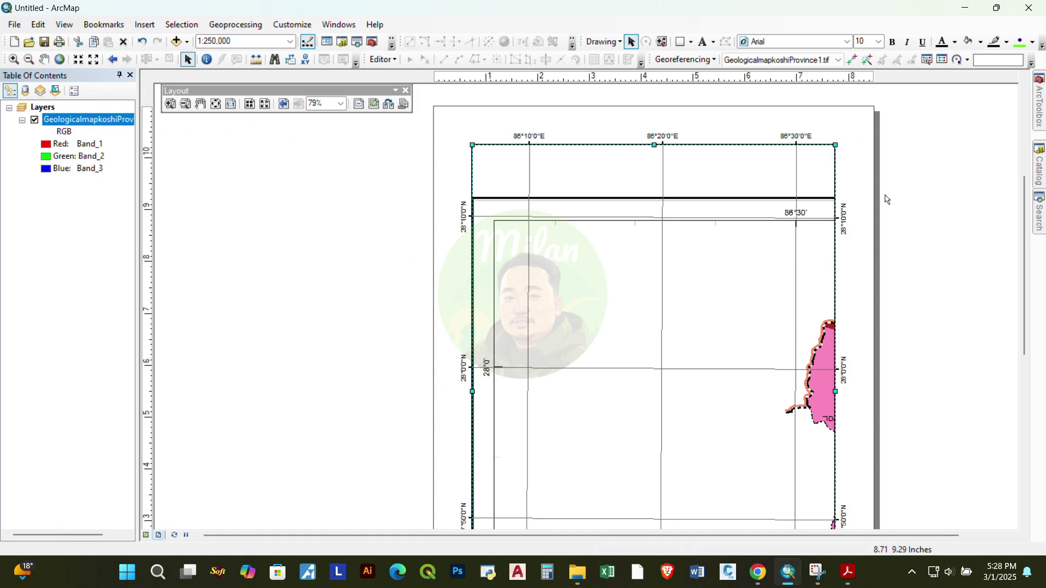
Compare the graticule lines and labels with the map's printed 86°30' and 28°0' coordinate marks
scroll(837, 154, "down", 4)
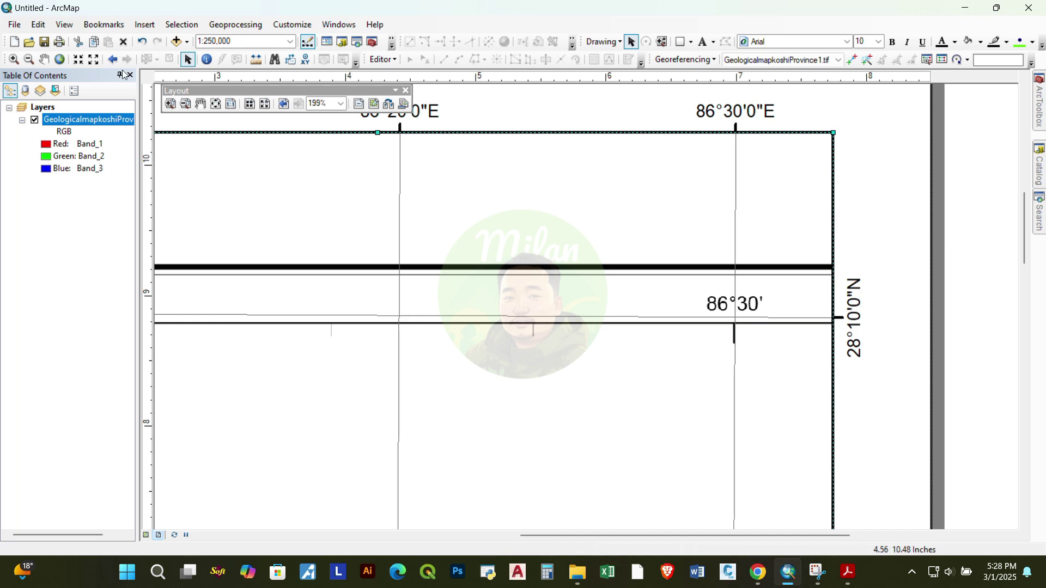
left_click(44, 59)
scroll(841, 271, "up", 3)
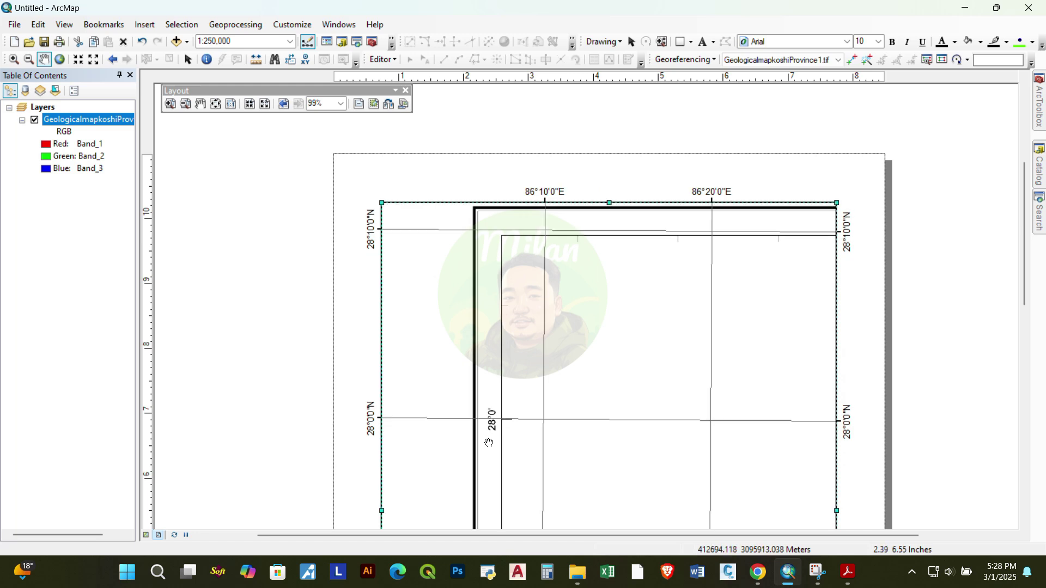
scroll(489, 441, "down", 2)
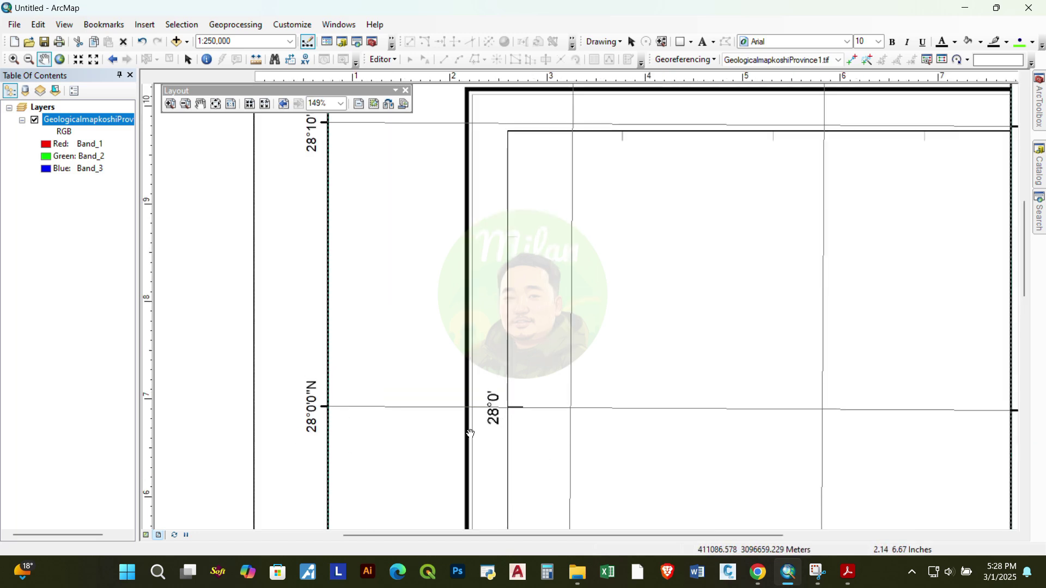
left_click_drag(471, 433, 430, 327)
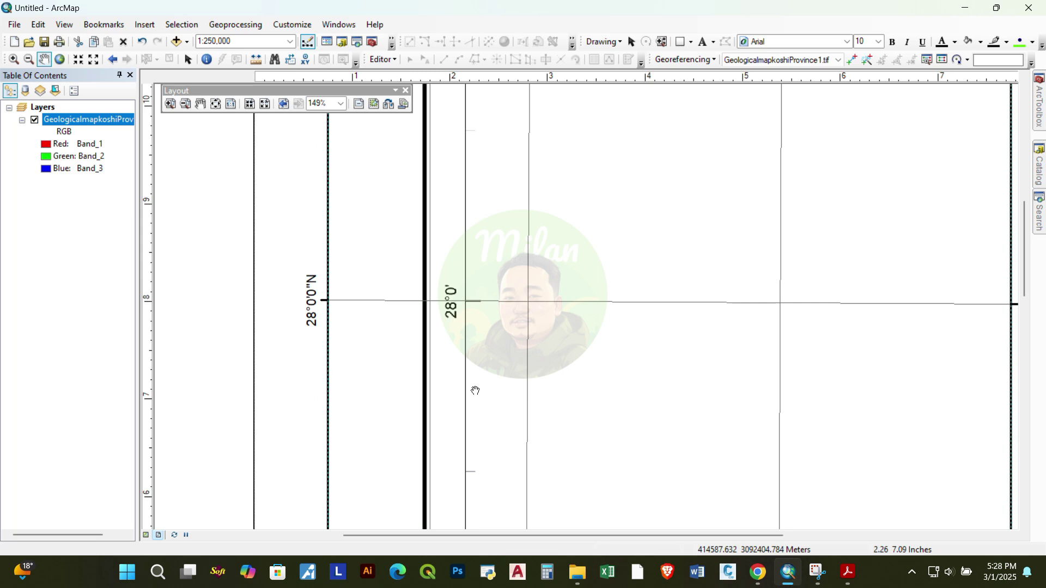
scroll(466, 255, "up", 3)
scroll(523, 403, "up", 4)
scroll(471, 338, "down", 4)
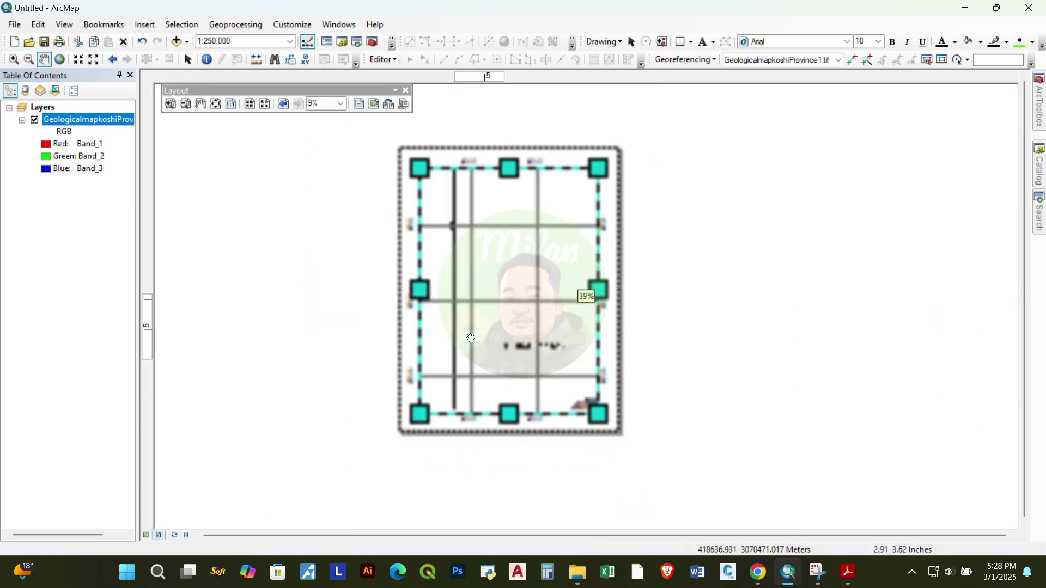
Set the layout's map scale to 1:750,000 and bring the geological map into the data frame
left_click(292, 42)
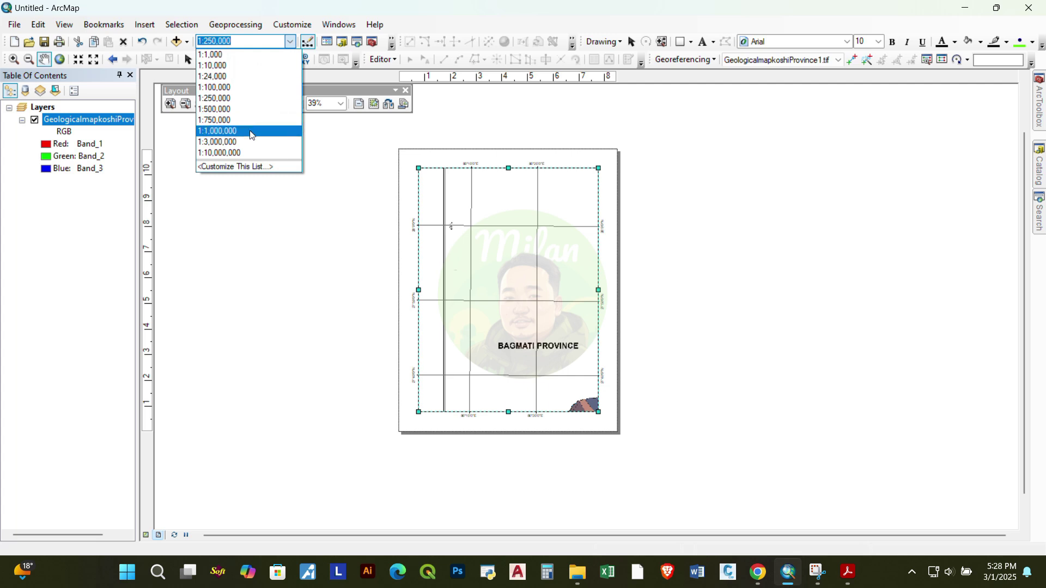
left_click(240, 117)
left_click_drag(478, 261, 528, 329)
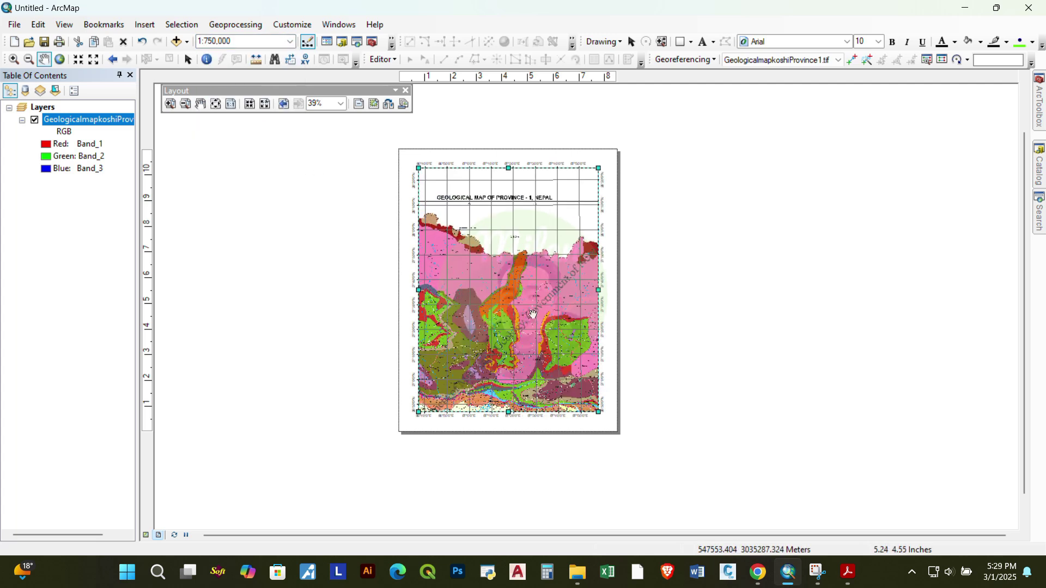
Compare the graticule lines and labels with the printed 88°0' and 28°0' marks at the map's northeastern corner
scroll(528, 330, "down", 5)
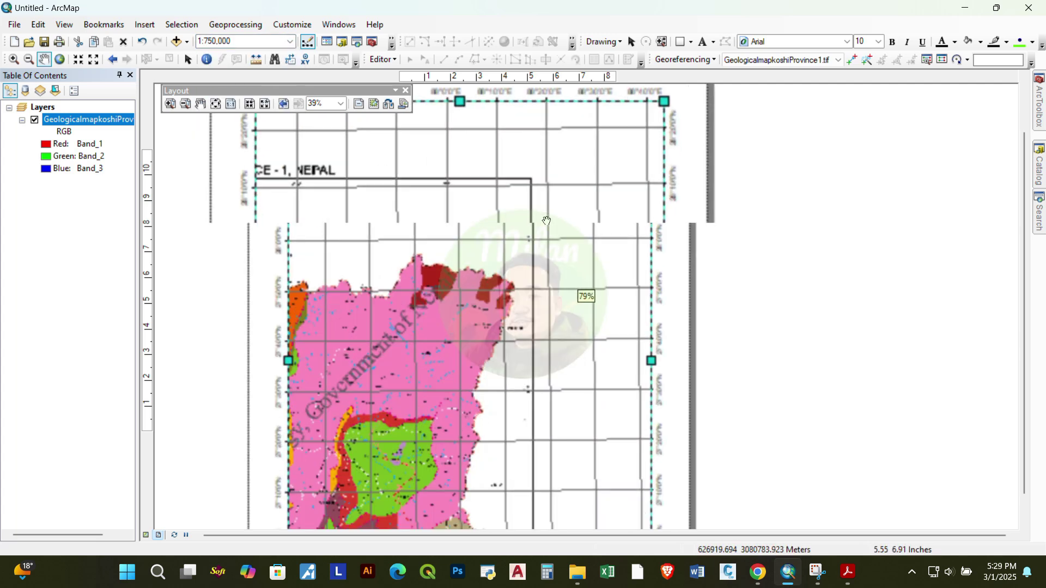
scroll(511, 240, "down", 1)
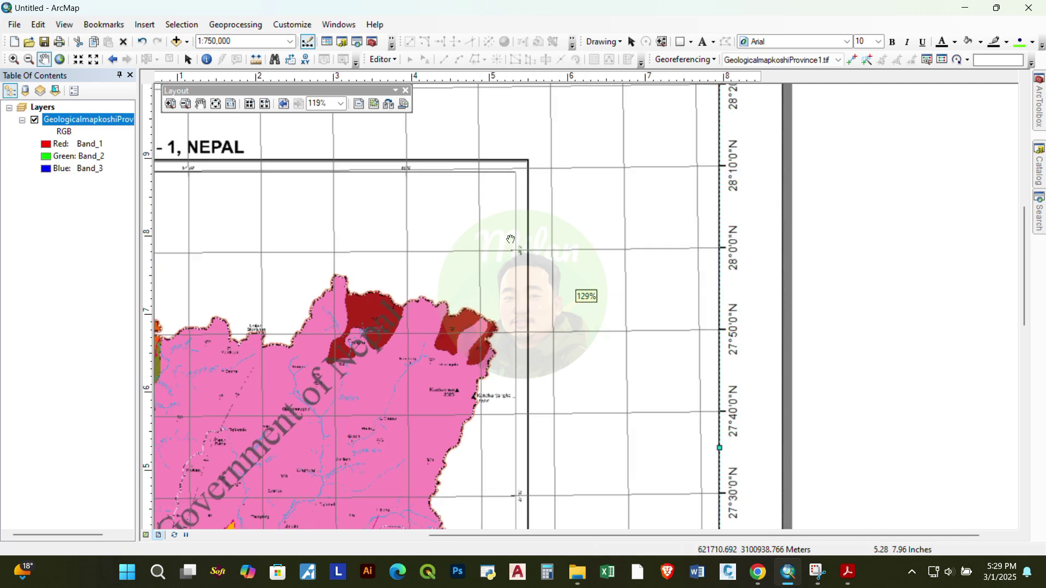
scroll(520, 247, "down", 4)
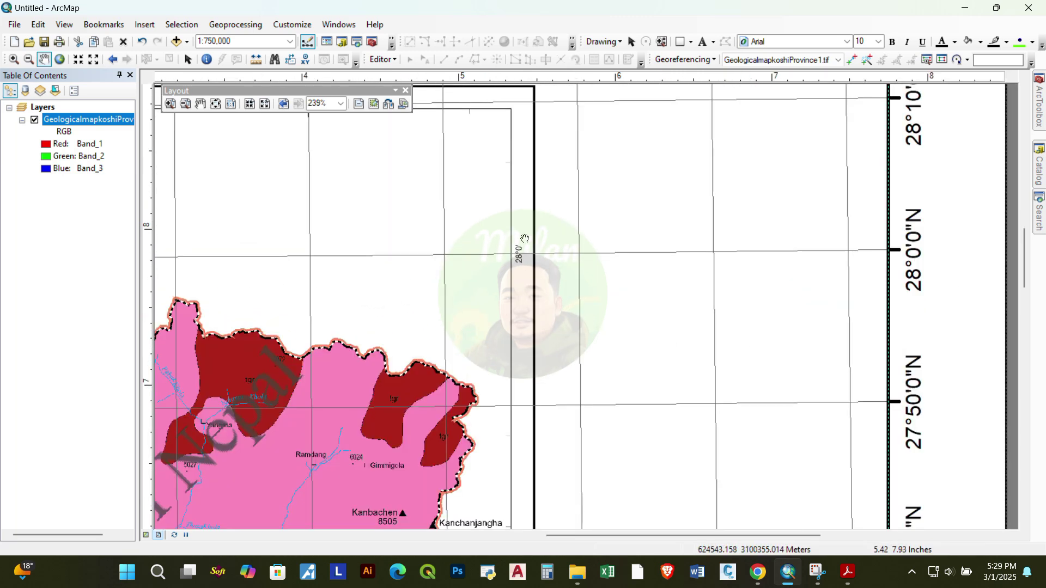
left_click_drag(830, 260, 720, 373)
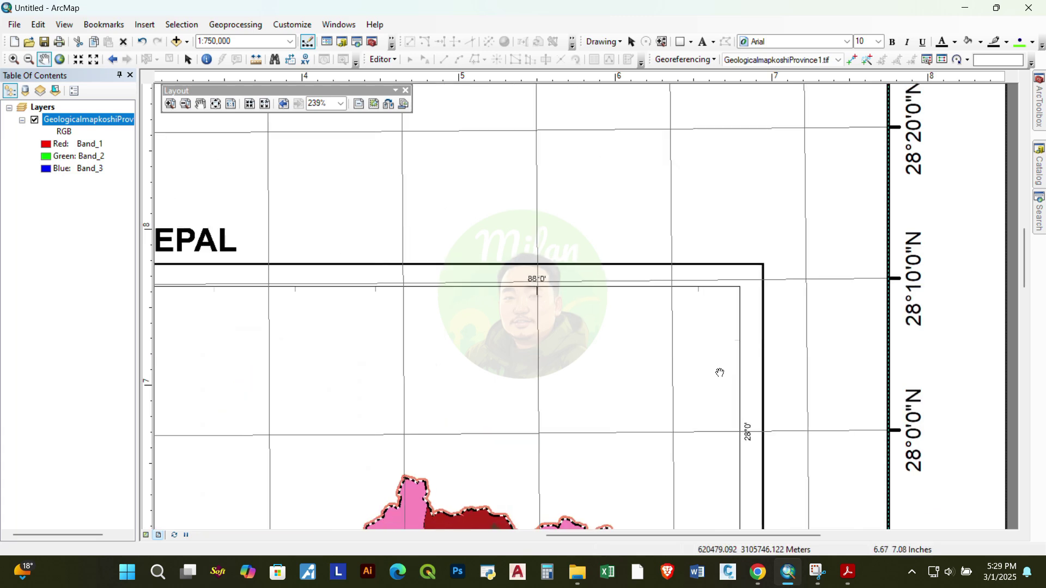
scroll(652, 285, "up", 2)
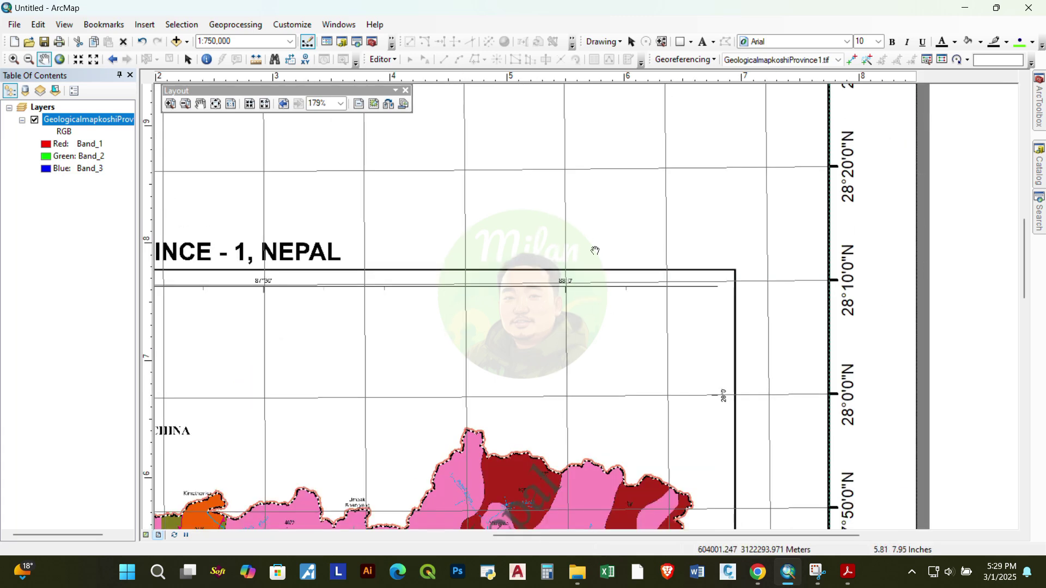
scroll(564, 300, "up", 1)
scroll(564, 299, "down", 1)
scroll(564, 299, "up", 3)
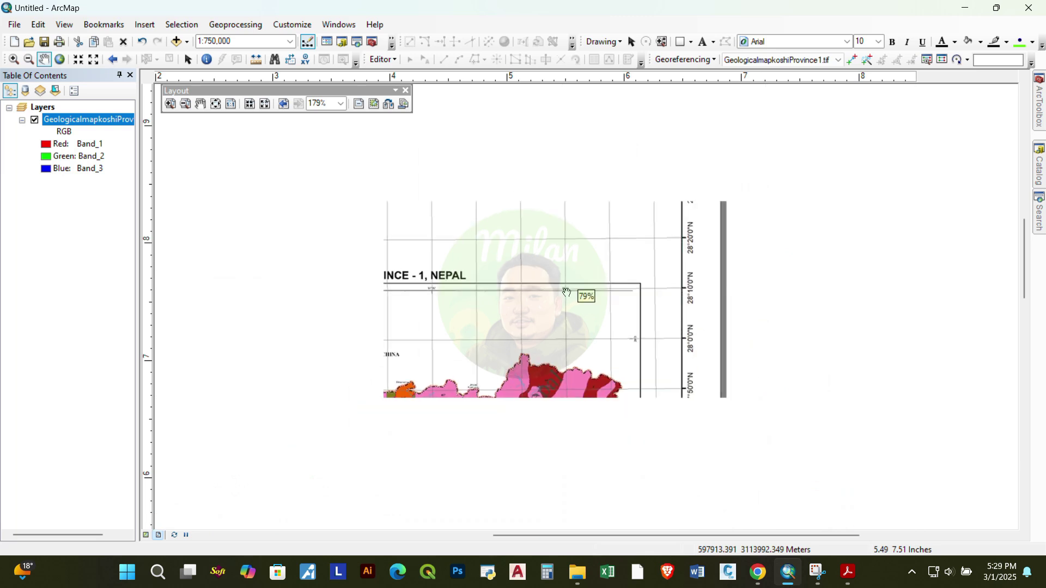
scroll(556, 153, "down", 3)
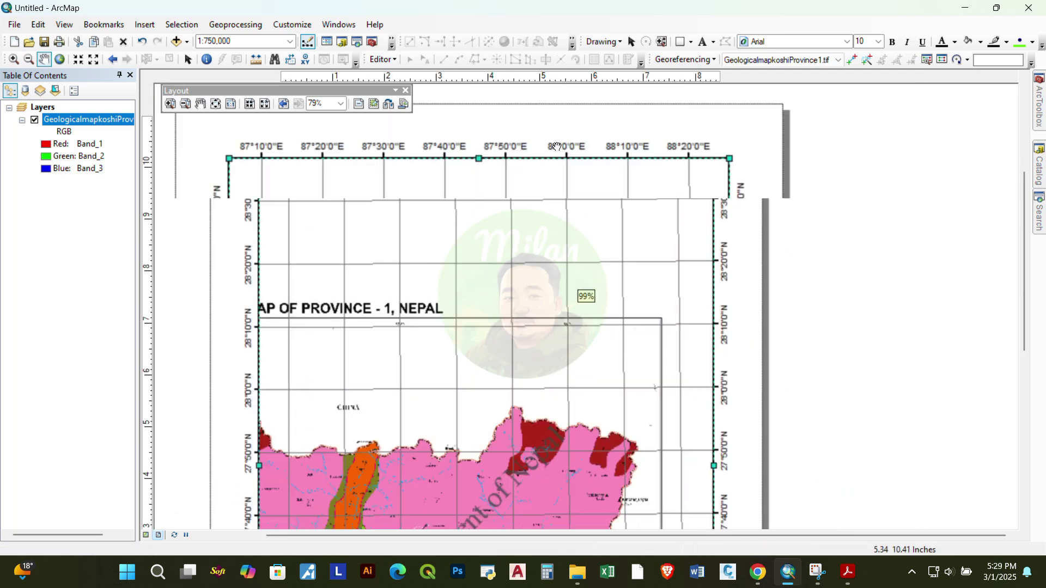
left_click_drag(598, 400, 594, 164)
scroll(565, 107, "down", 2)
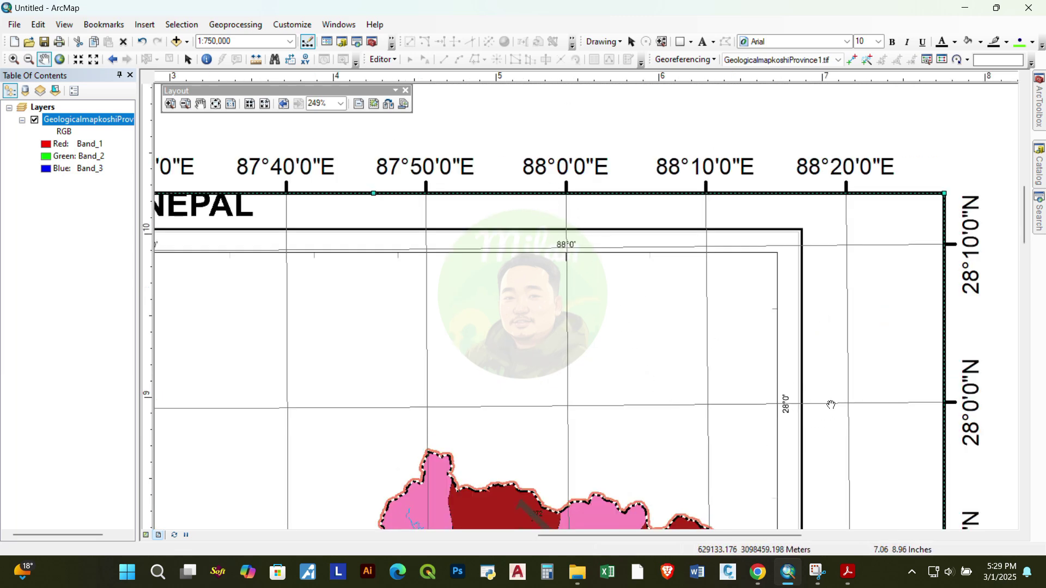
Show the whole layout page and examine different parts of the province map under the graticule at 1:750,000
right_click(787, 126)
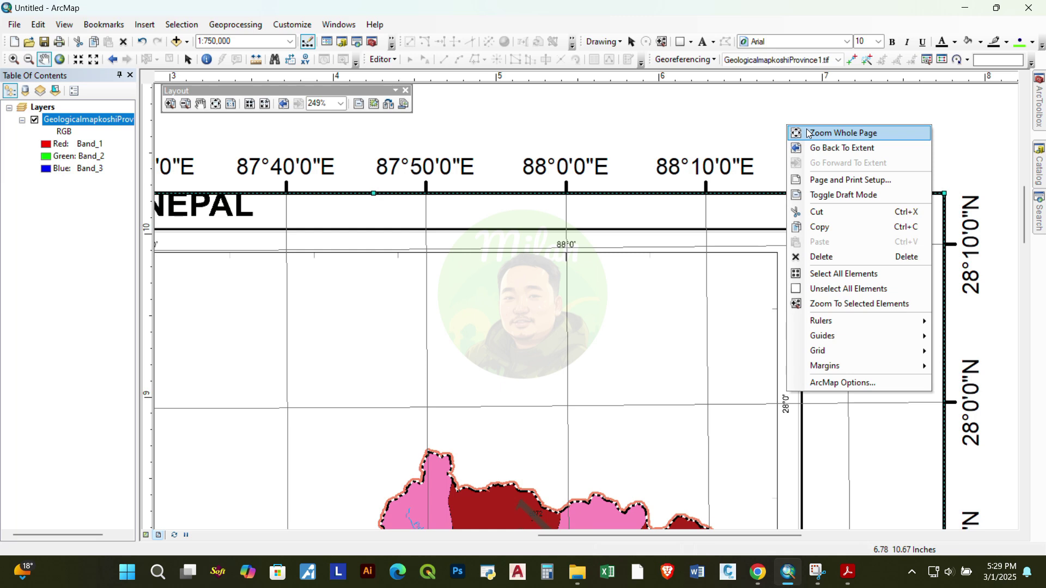
left_click(808, 133)
left_click_drag(594, 359, 690, 300)
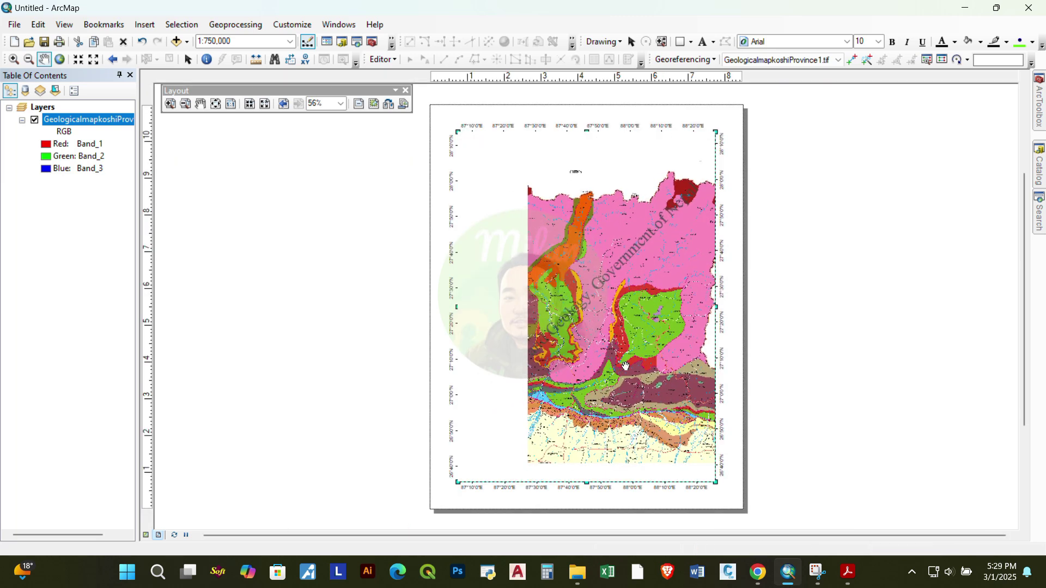
left_click_drag(548, 383, 608, 399)
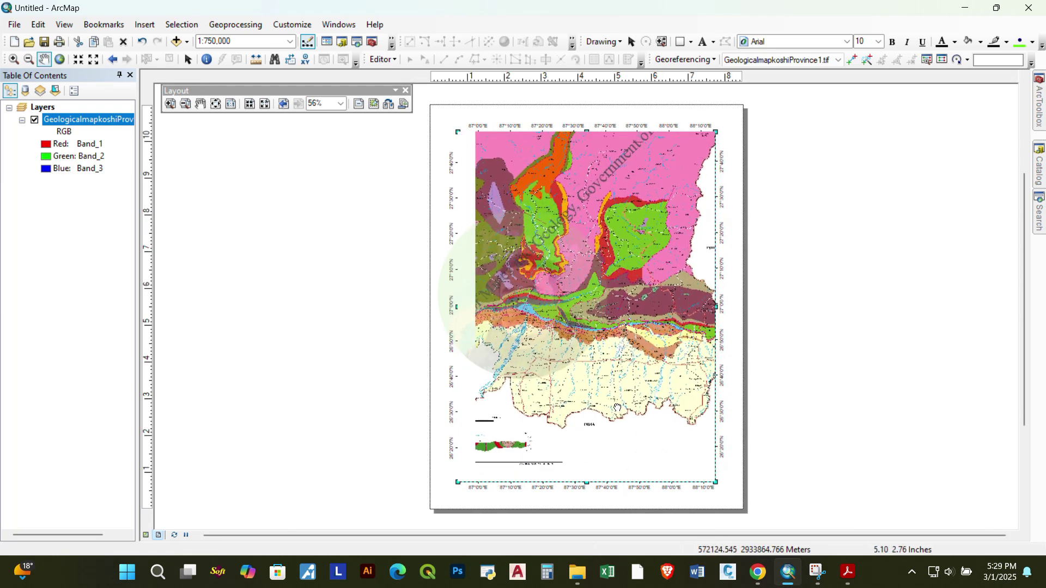
left_click_drag(558, 263, 481, 249)
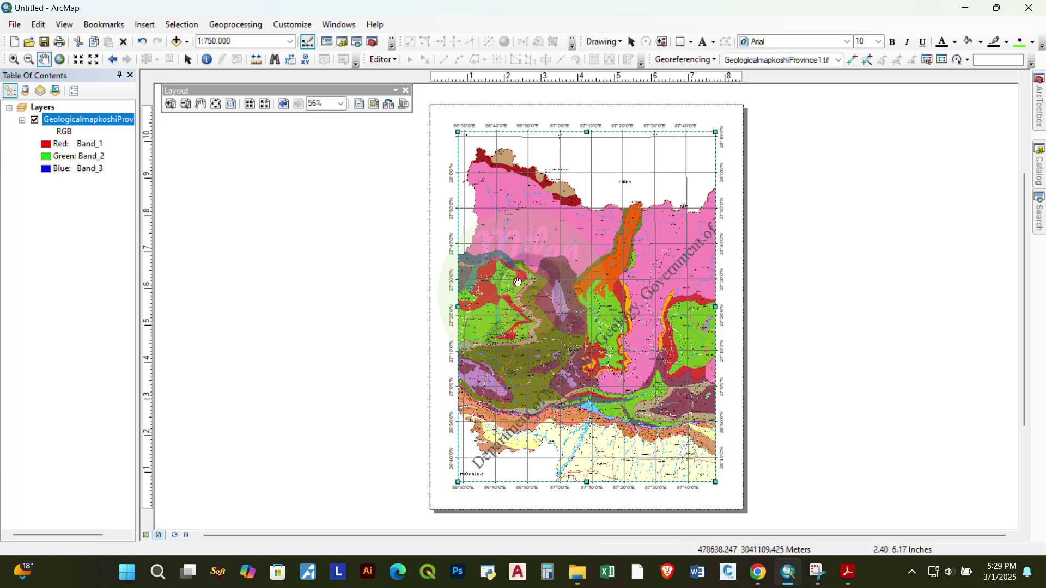
Switch to data view and examine the geological map sheet, including its title, cross-section and legend
left_click(147, 536)
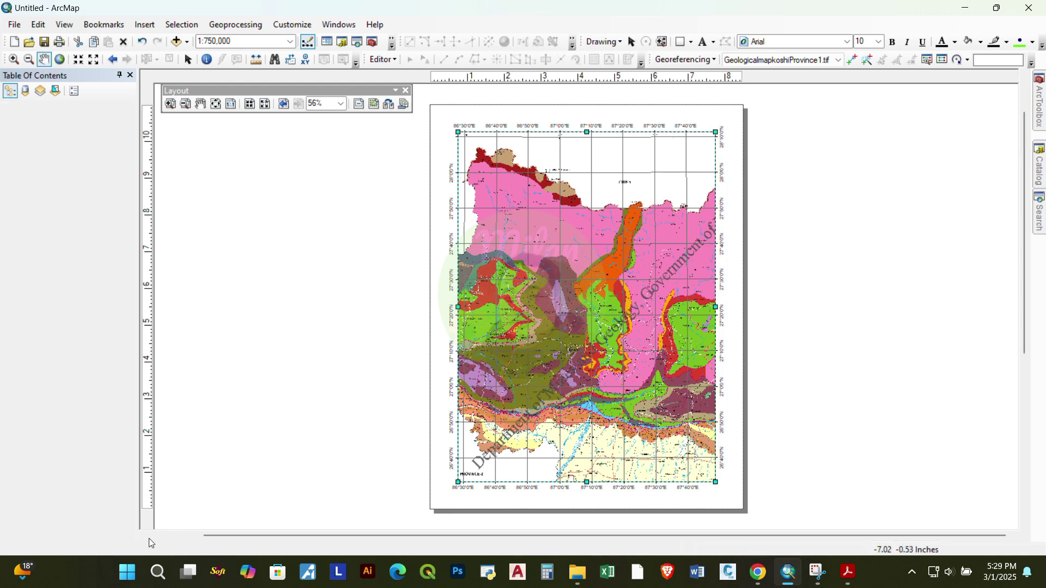
scroll(904, 205, "down", 1)
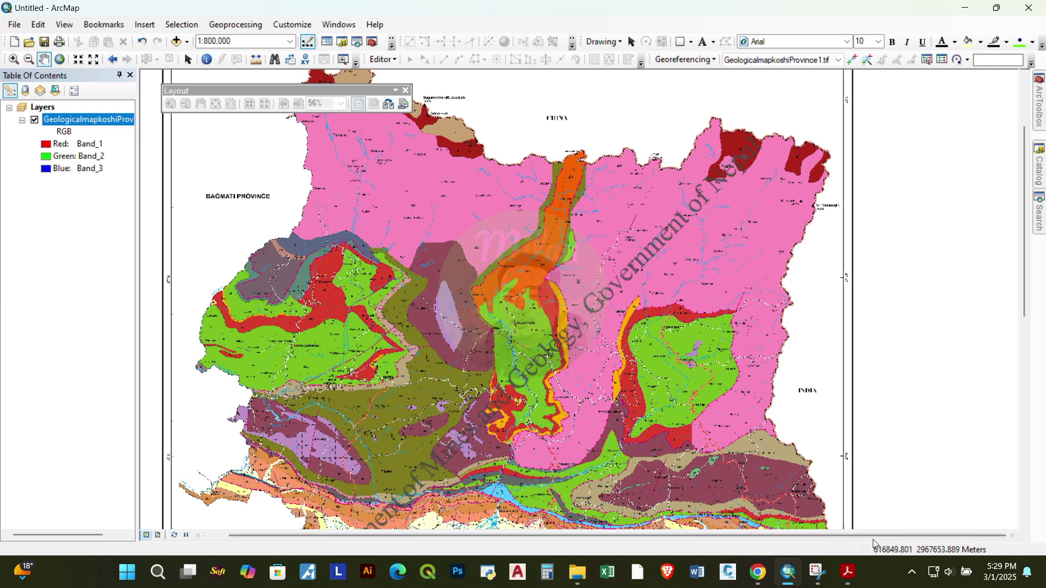
scroll(765, 374, "up", 3)
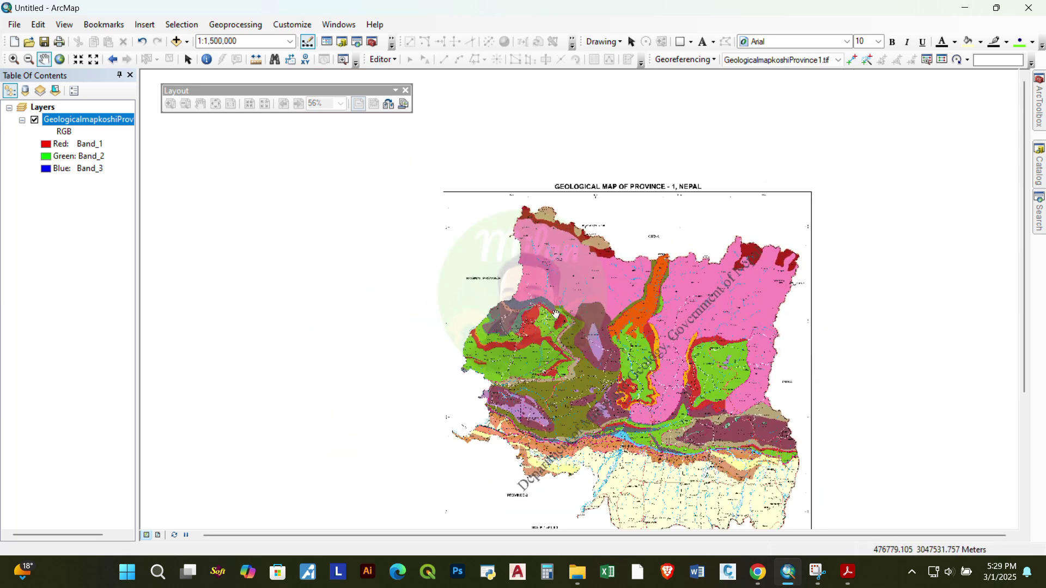
left_click_drag(558, 309, 539, 245)
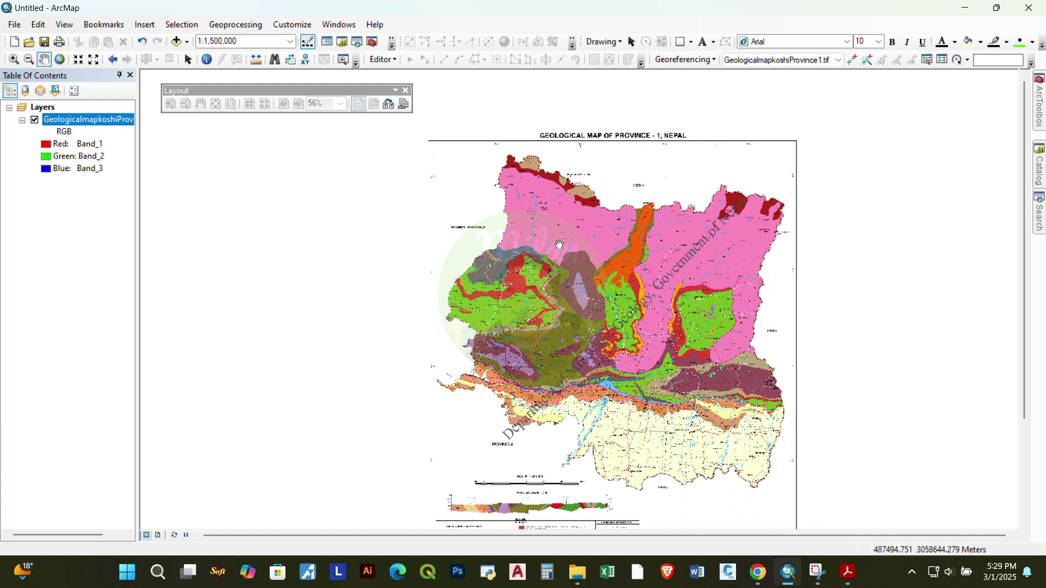
left_click_drag(619, 314, 617, 310)
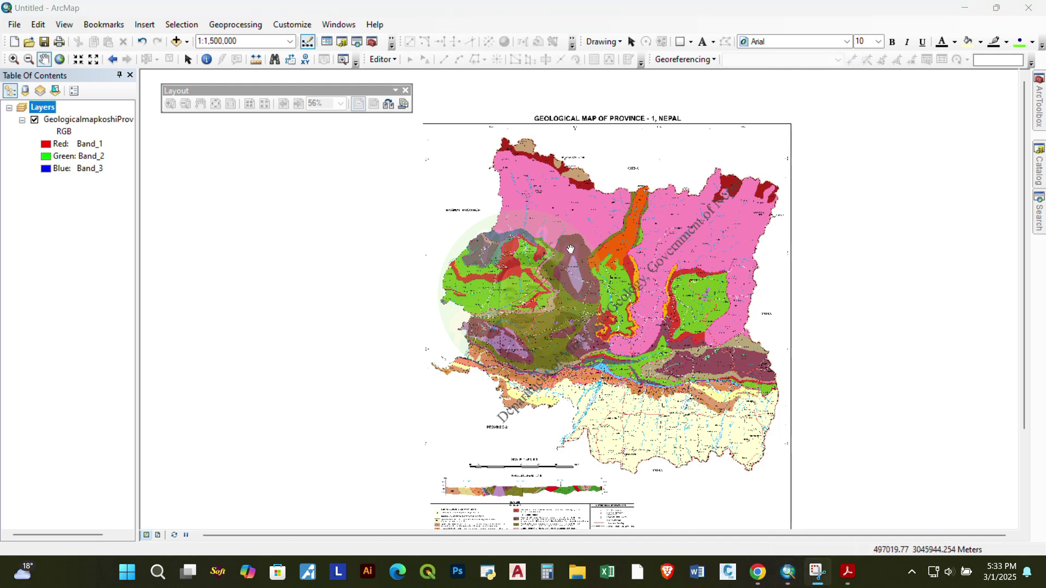
scroll(571, 249, "up", 2)
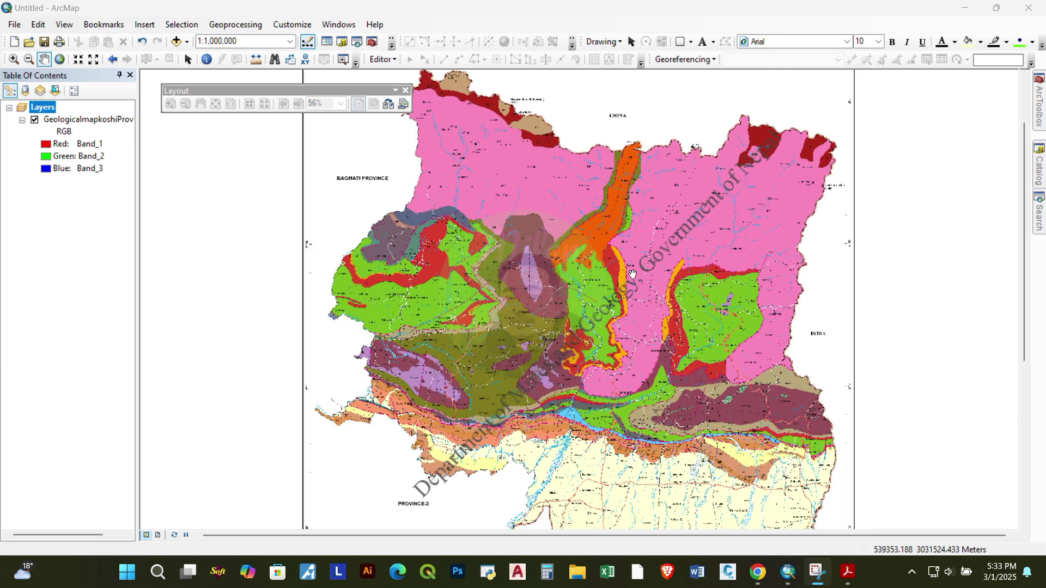
scroll(482, 294, "down", 2)
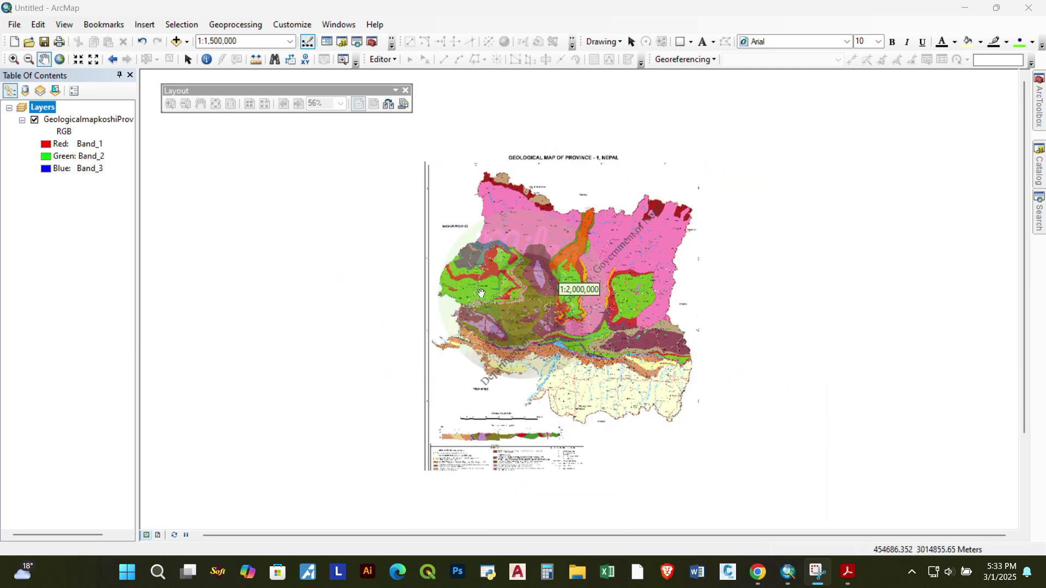
scroll(517, 474, "up", 2)
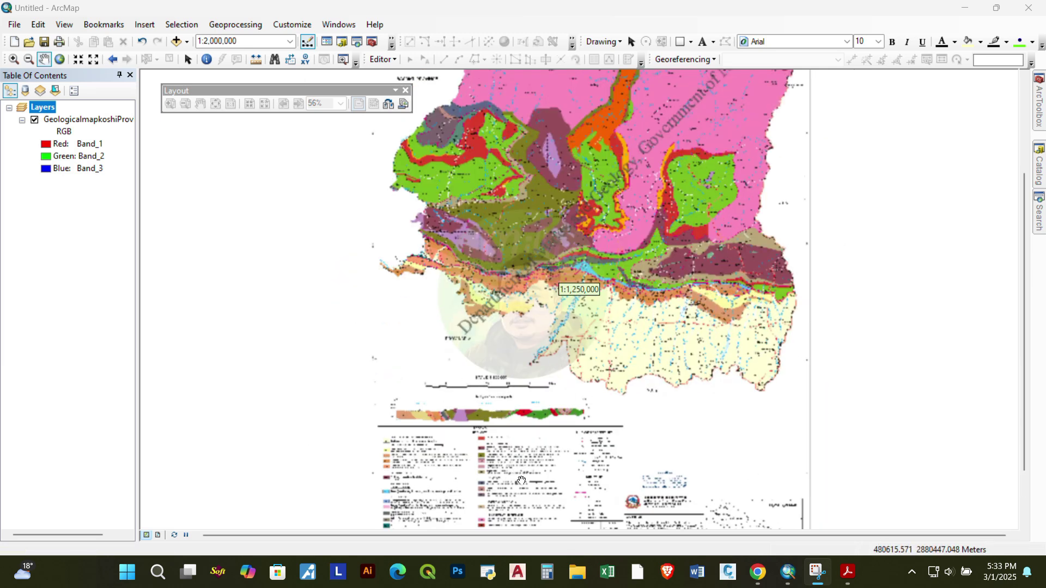
scroll(555, 519, "down", 3)
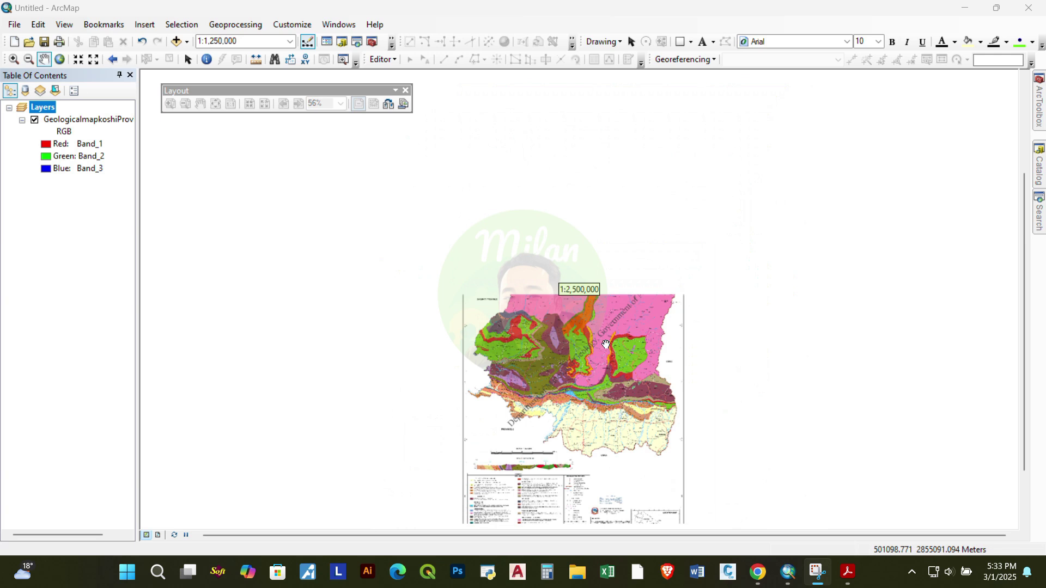
scroll(614, 324, "up", 4)
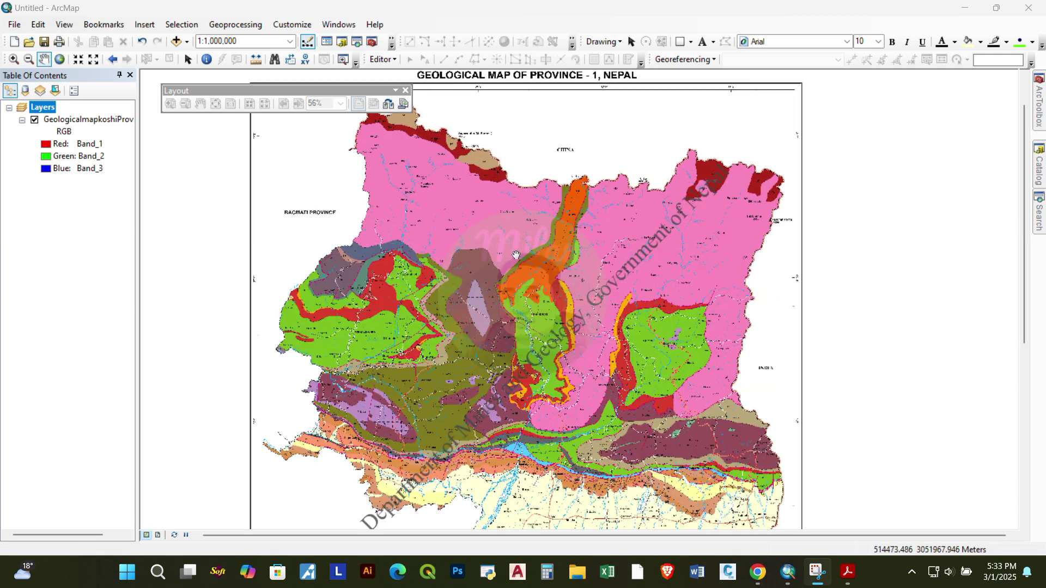
Return to layout view and set the map scale to 1:250,000
left_click(158, 535)
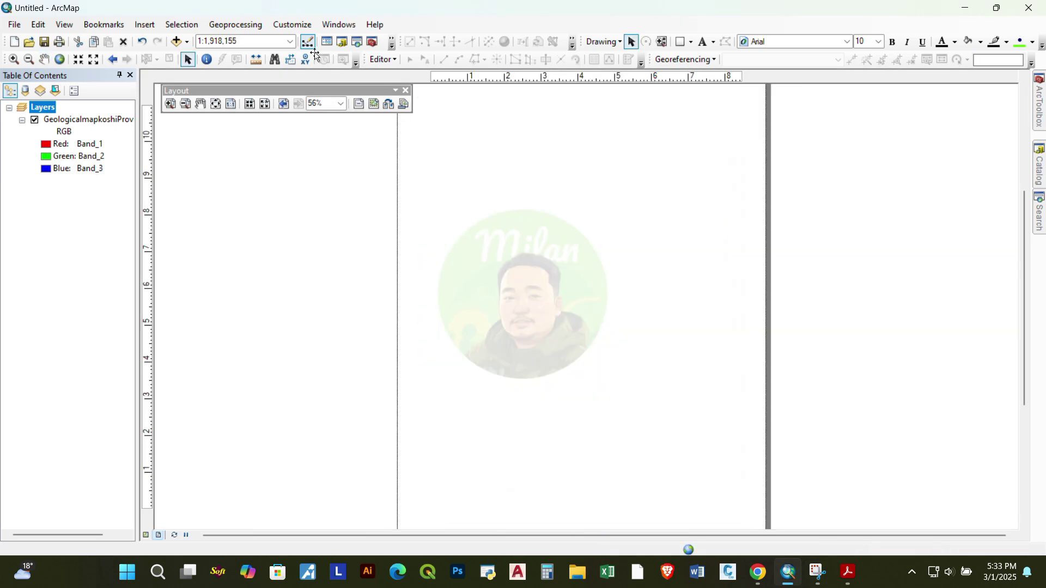
left_click(290, 42)
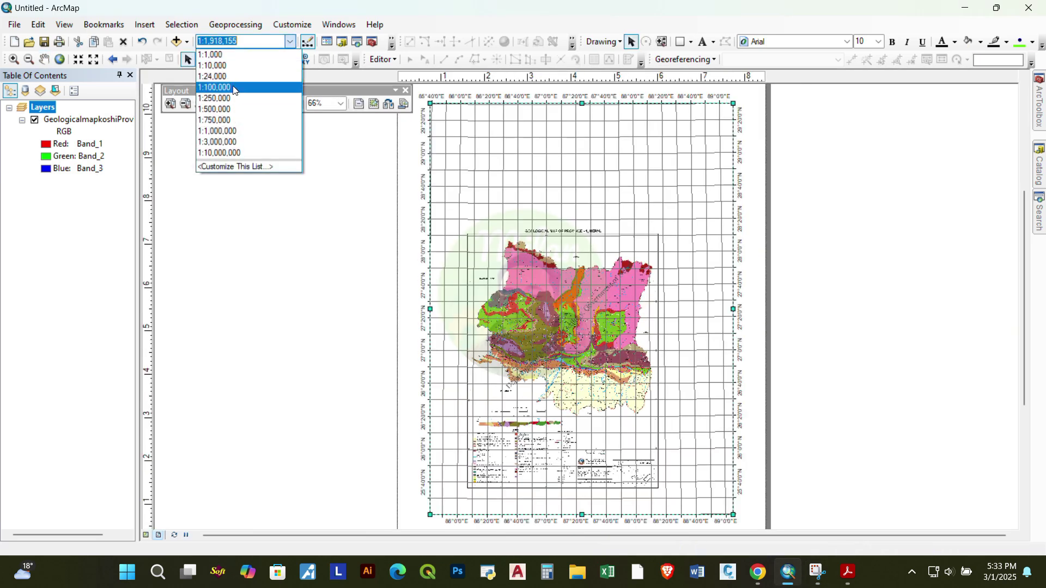
left_click(234, 99)
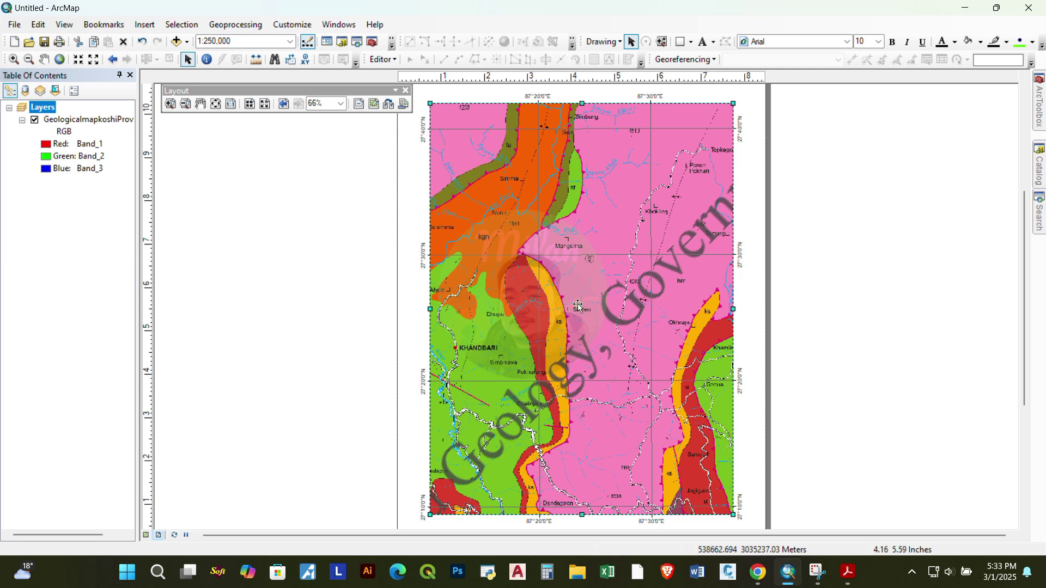
left_click_drag(579, 306, 691, 303)
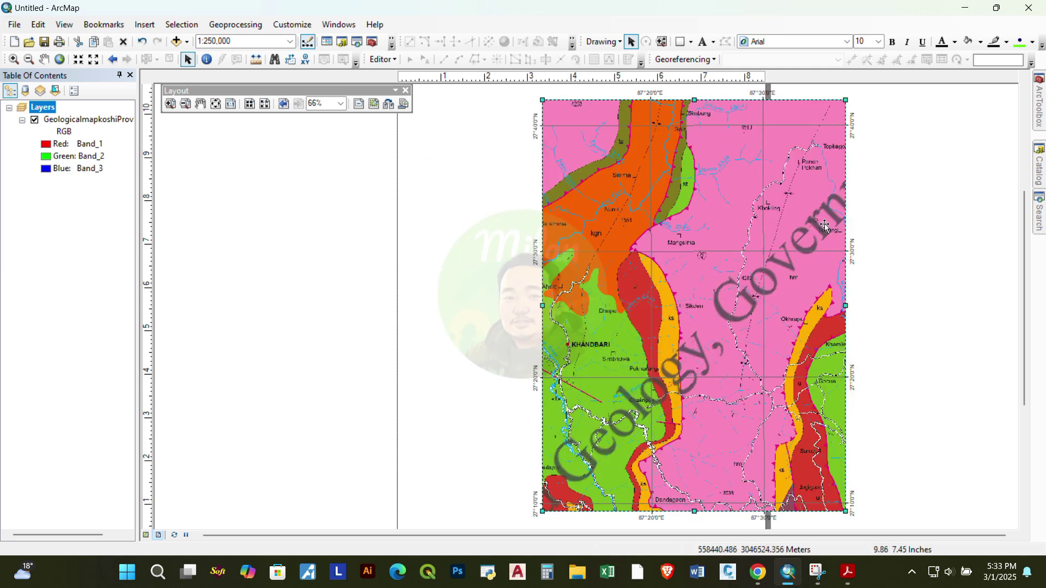
left_click_drag(838, 234, 726, 238)
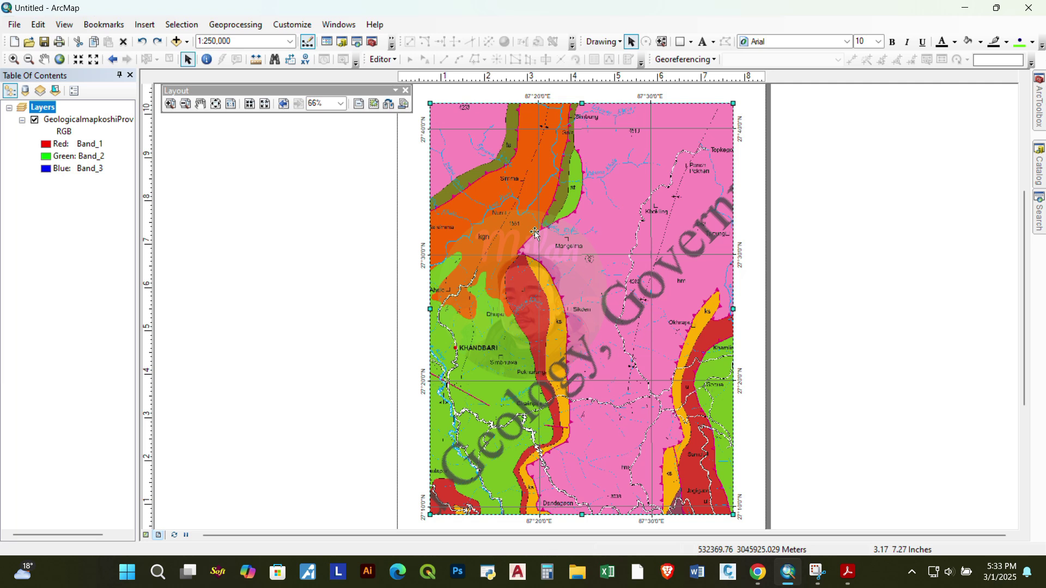
left_click_drag(535, 233, 514, 264)
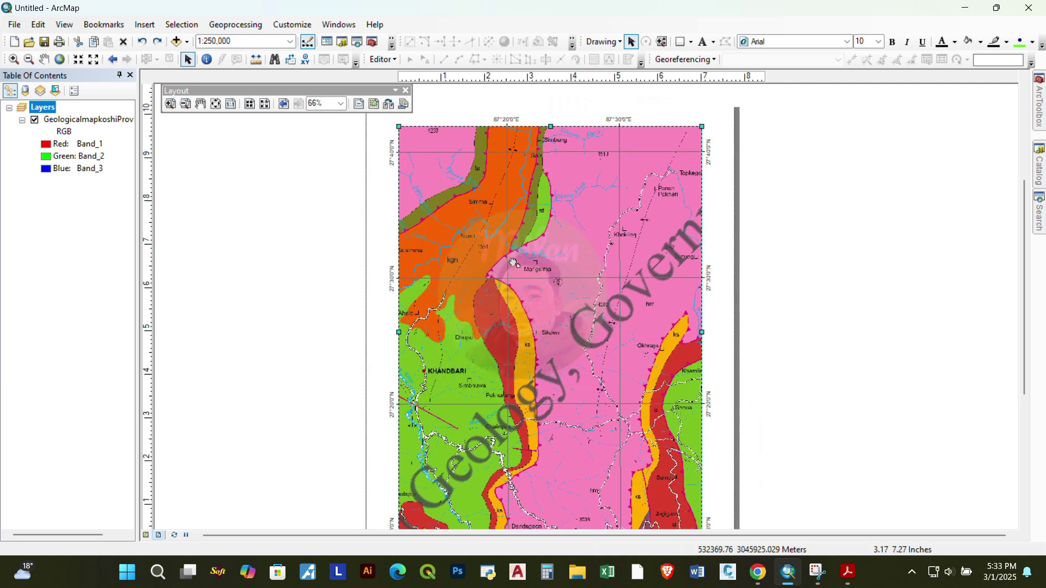
Examine the eastern part of the map around Taplejung and Phidim within the data frame at 1:250,000
left_click(44, 59)
left_click_drag(297, 288, 597, 254)
left_click_drag(479, 327, 610, 262)
left_click_drag(545, 305, 567, 207)
left_click_drag(620, 270, 445, 507)
left_click_drag(591, 362, 483, 358)
left_click_drag(564, 400, 605, 356)
left_click_drag(486, 346, 557, 343)
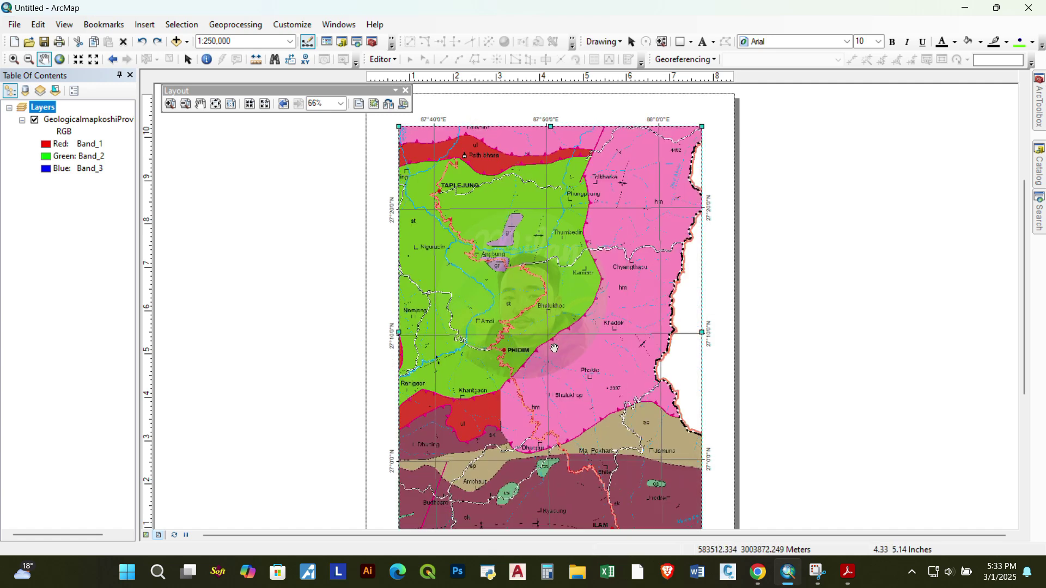
Examine the western part of the map around Okhaldhunga and Salleri within the data frame at 1:250,000
left_click_drag(479, 327, 864, 276)
left_click_drag(510, 305, 782, 289)
left_click_drag(507, 288, 741, 173)
left_click_drag(590, 273, 614, 453)
left_click_drag(569, 306, 559, 336)
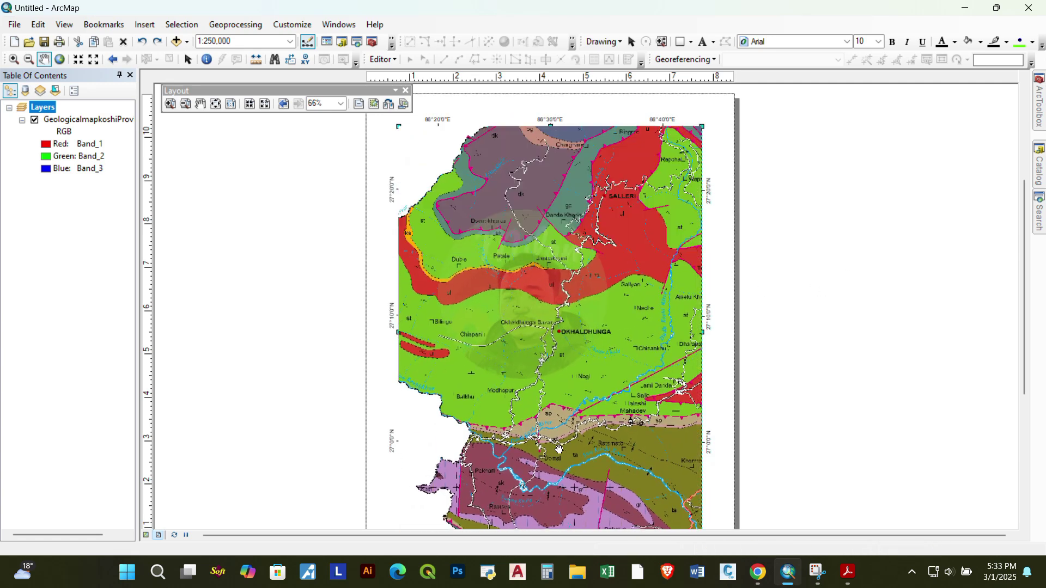
left_click_drag(549, 262, 618, 375)
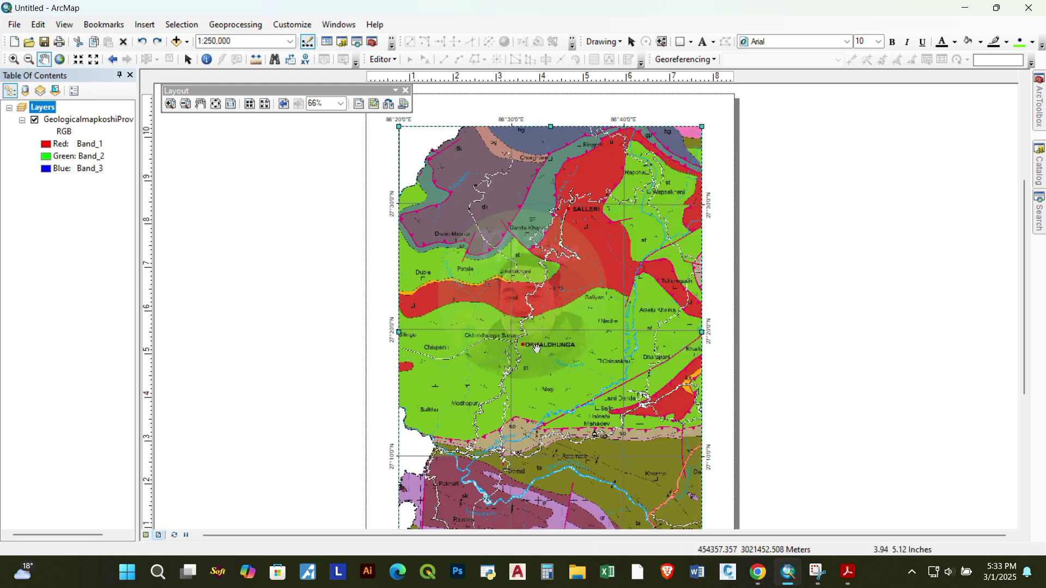
left_click_drag(629, 339, 659, 362)
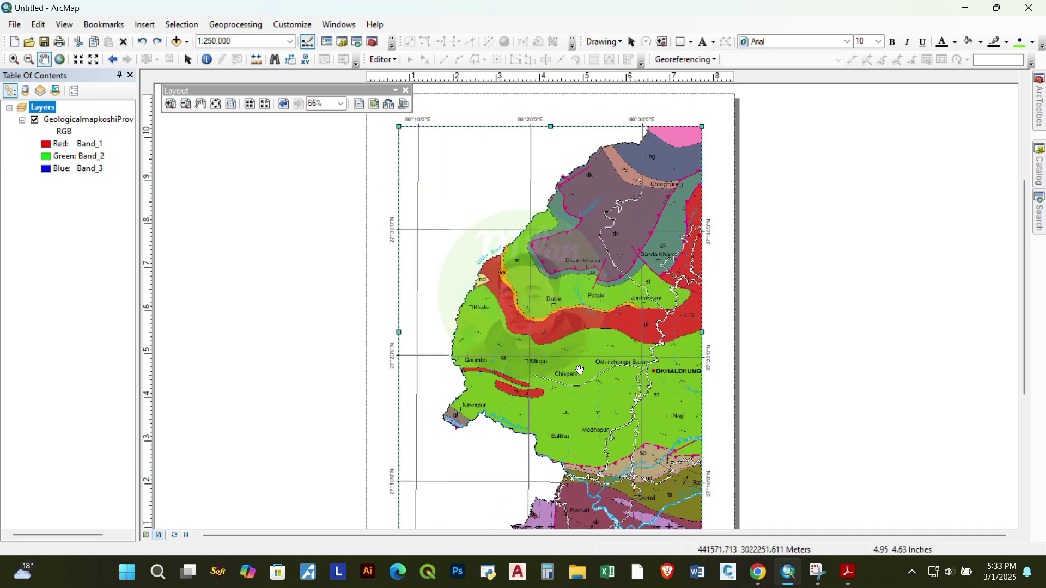
left_click_drag(581, 368, 502, 307)
left_click_drag(629, 390, 592, 405)
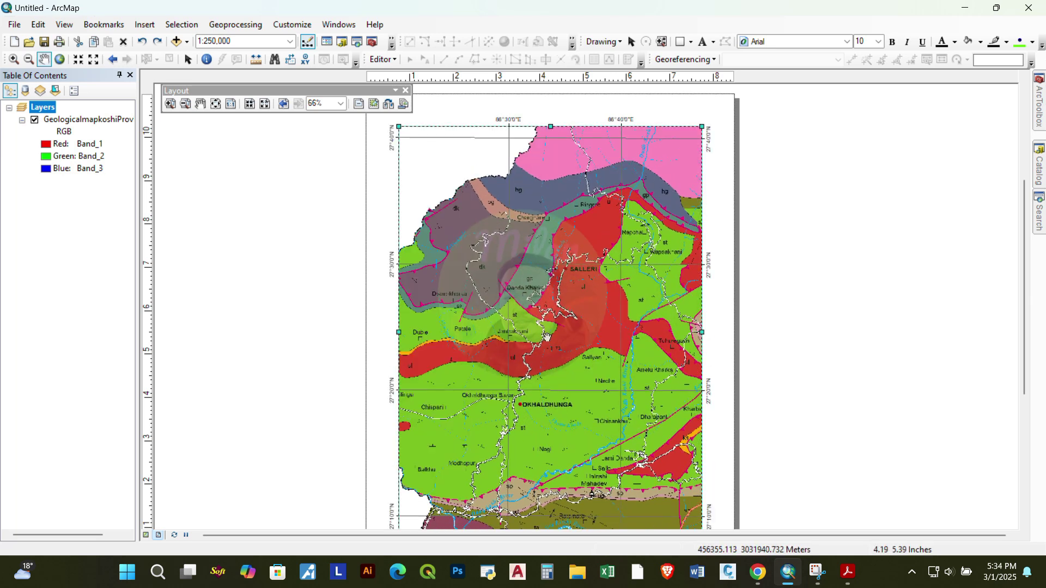
Examine the northwestern corner of the map above Salleri, including its boundary and graticule labels, in layout view
left_click_drag(454, 270, 488, 281)
scroll(545, 272, "up", 3)
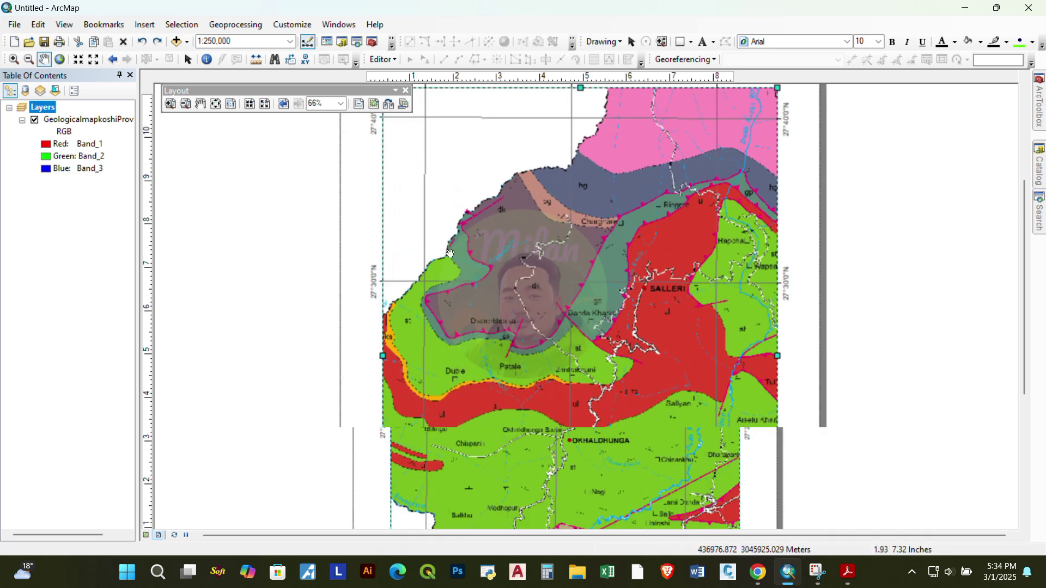
scroll(626, 229, "up", 1)
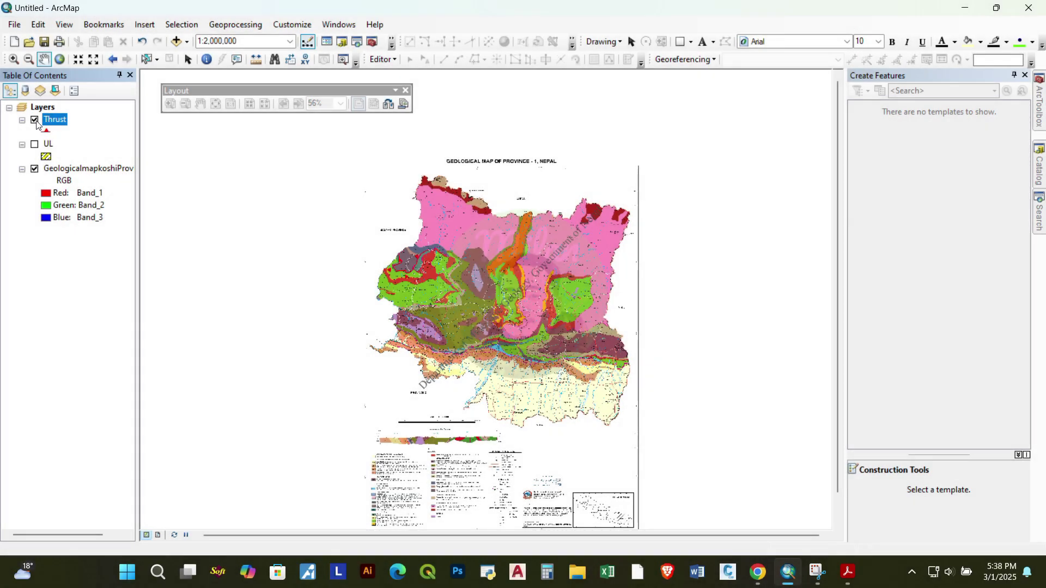
Hide the Thrust layer and add the KoshiProvince_MUTM87.shp shapefile to the map
left_click(35, 120)
left_click(187, 41)
left_click(201, 58)
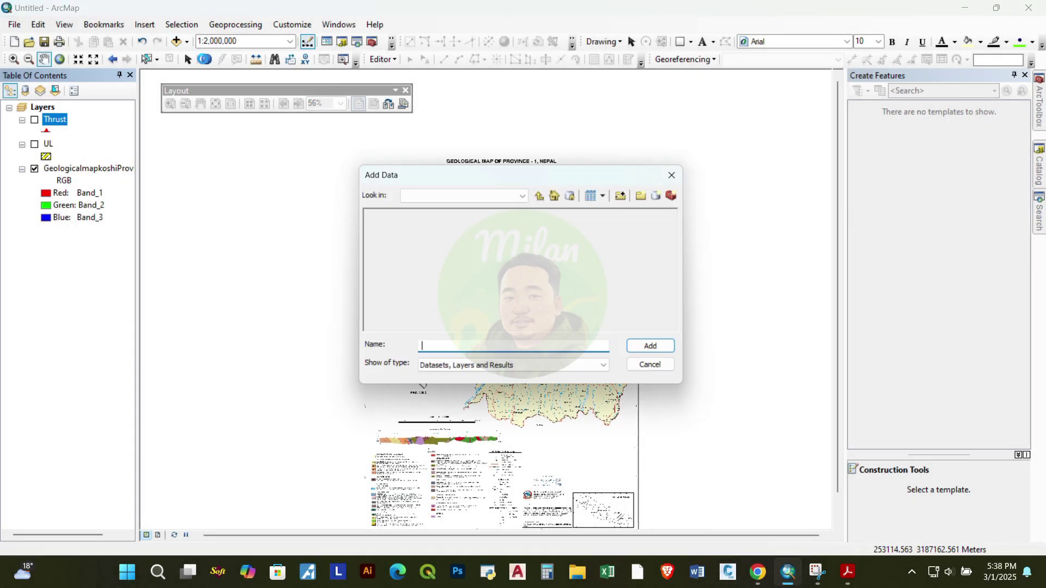
left_click(455, 227)
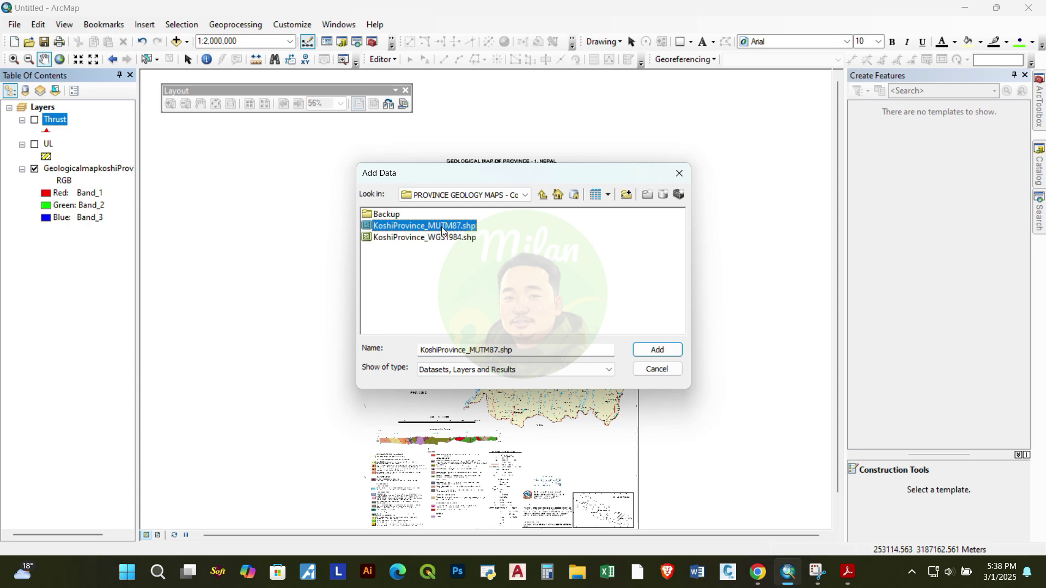
left_click(659, 351)
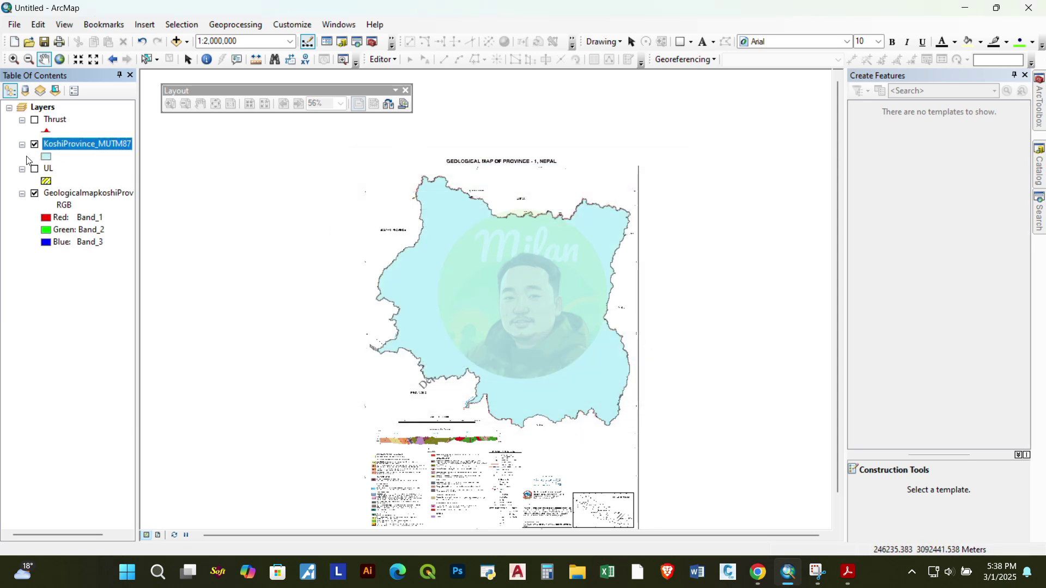
Symbolize the KoshiProvince_MUTM87 layer as Hollow with a red outline of width 2
left_click(47, 158)
left_click(726, 266)
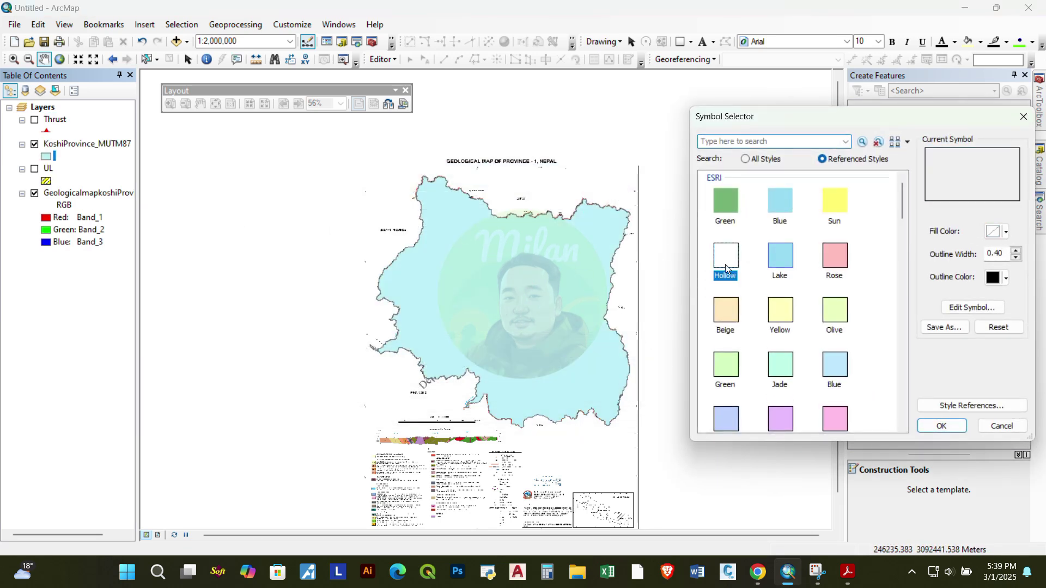
left_click(1005, 279)
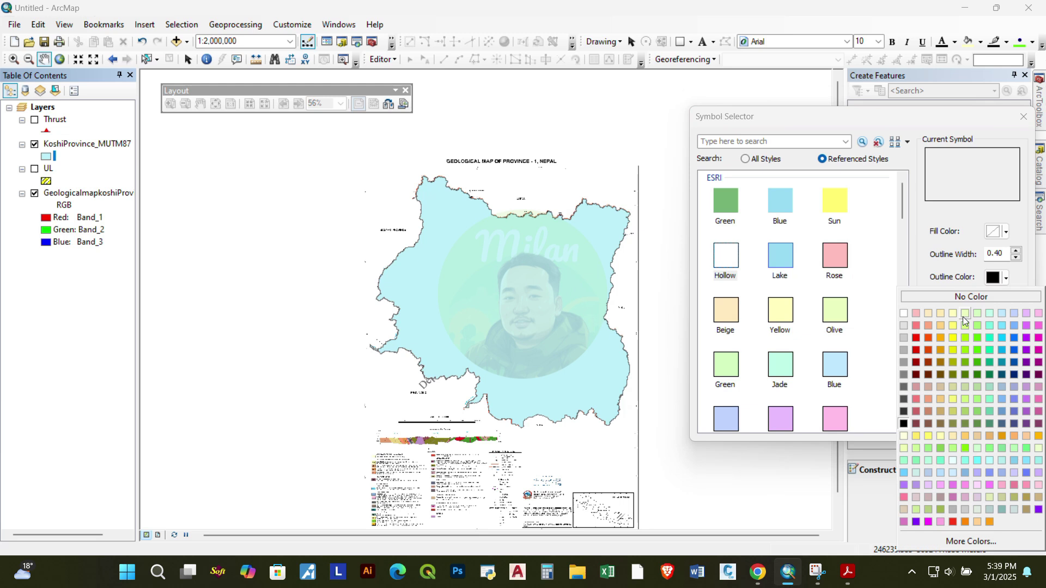
left_click(917, 339)
left_click(1017, 251)
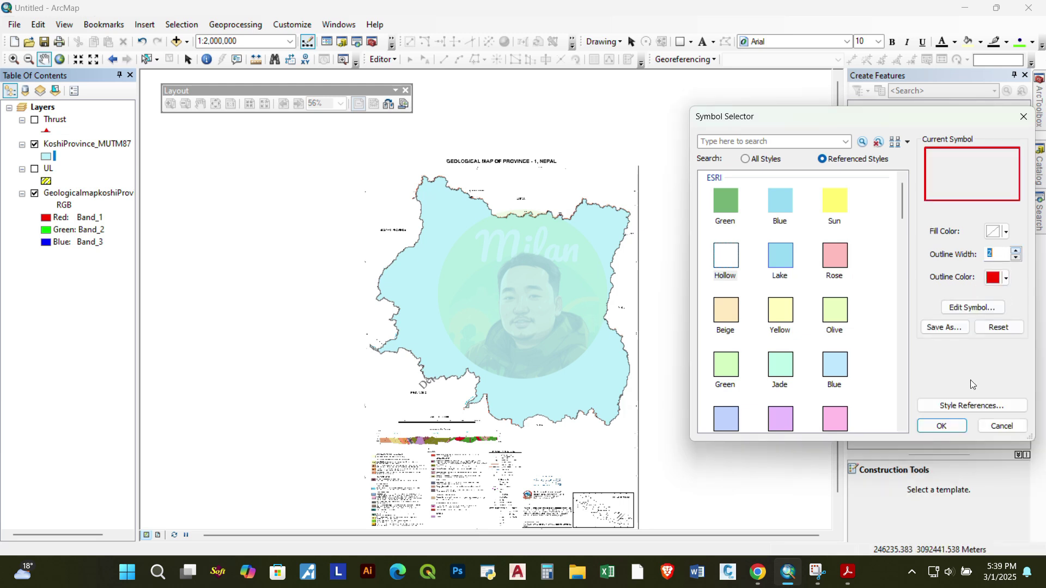
left_click(937, 429)
Check how the red province outline aligns with the raster along the northern and northeastern boundary near Yangma and Kanchanjangha
scroll(611, 240, "up", 6)
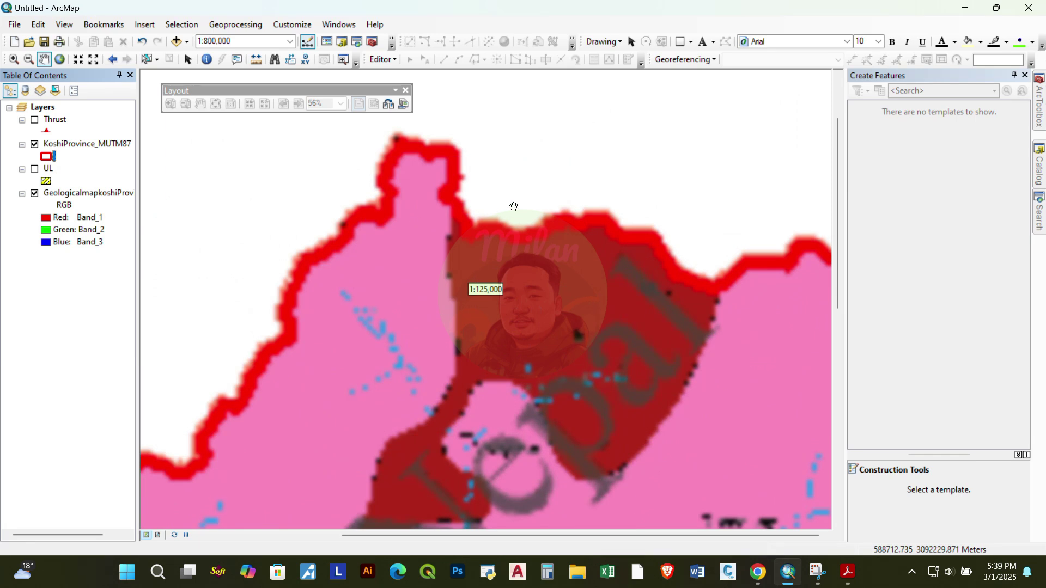
scroll(493, 231, "down", 4)
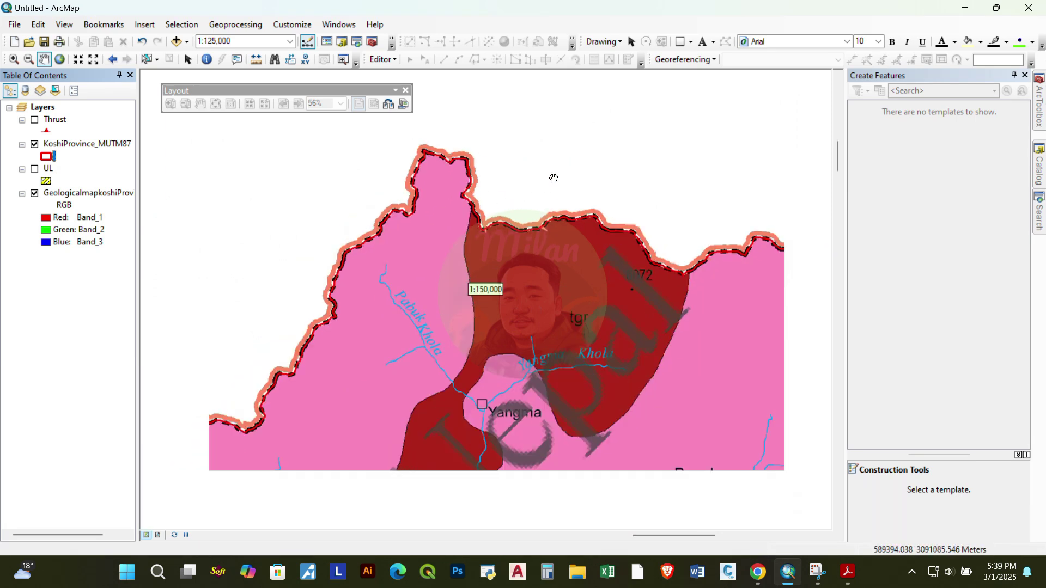
scroll(721, 222, "up", 3)
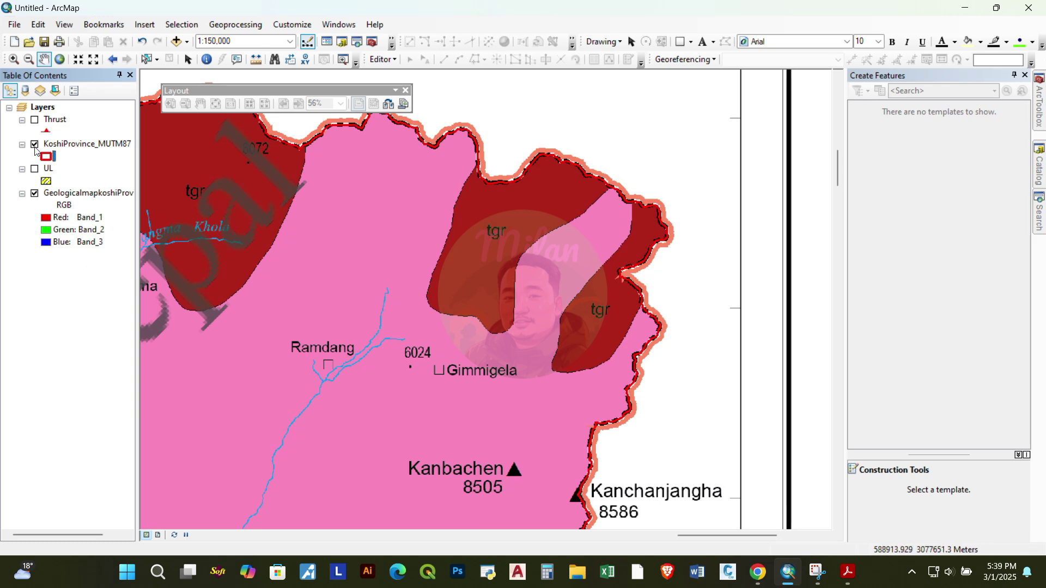
scroll(717, 324, "down", 7)
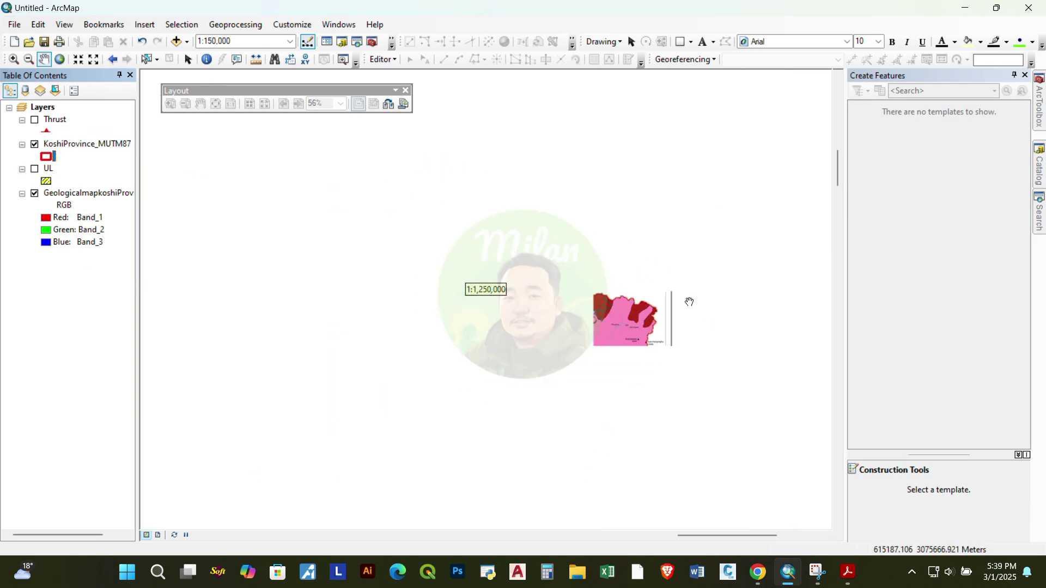
scroll(711, 289, "down", 2)
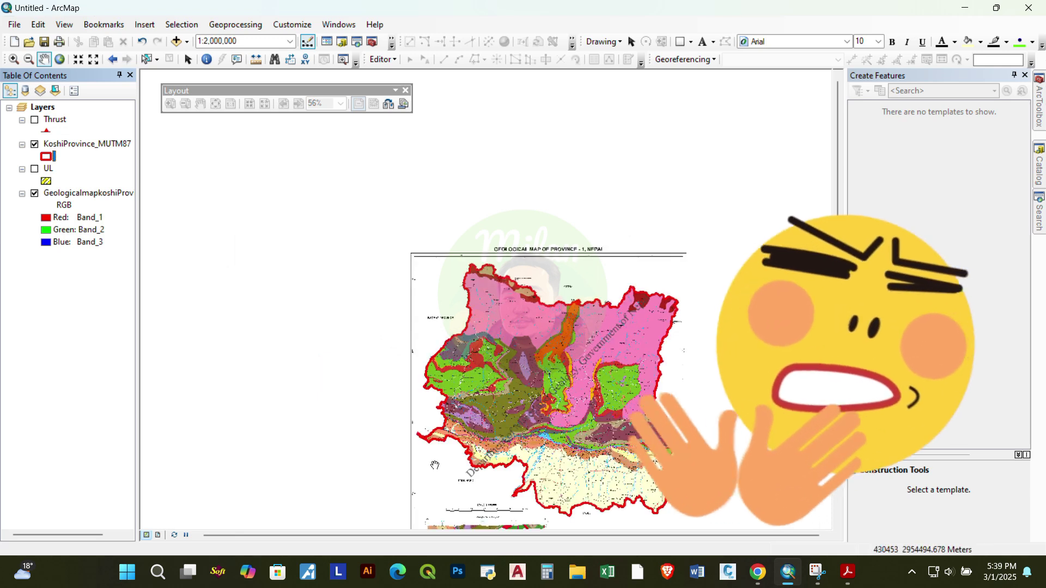
Compare the province outline with the raster boundary along the Kamala River near Belsot, toggling the KoshiProvince_MUTM87 layer off and on
scroll(435, 466, "up", 4)
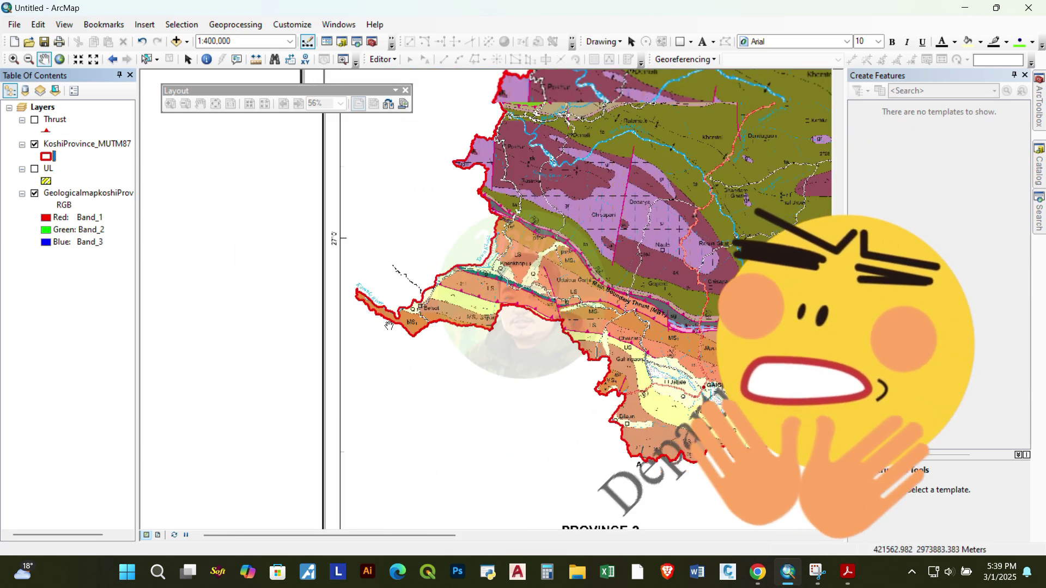
scroll(389, 325, "up", 5)
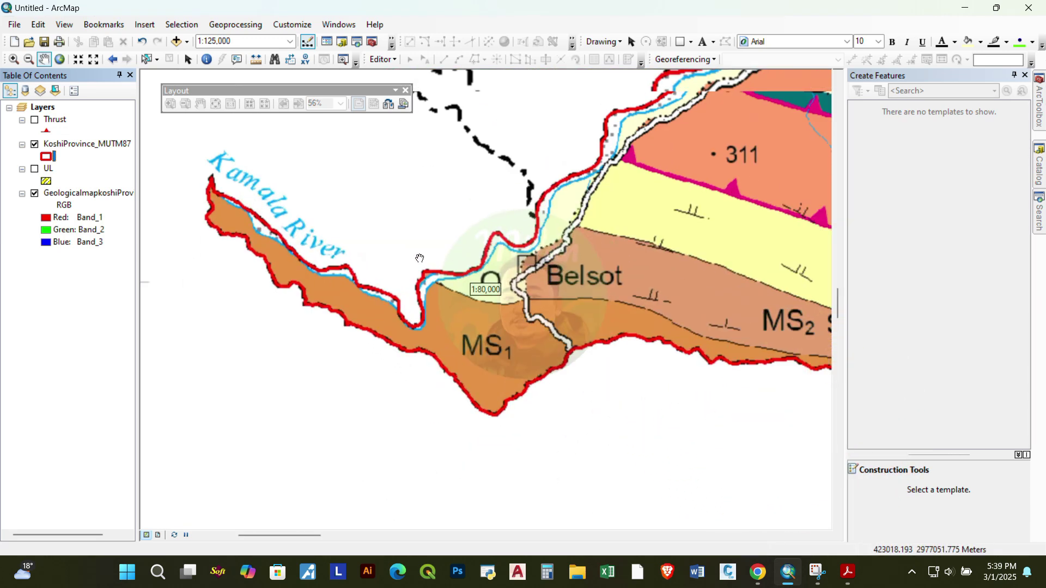
scroll(297, 230, "up", 1)
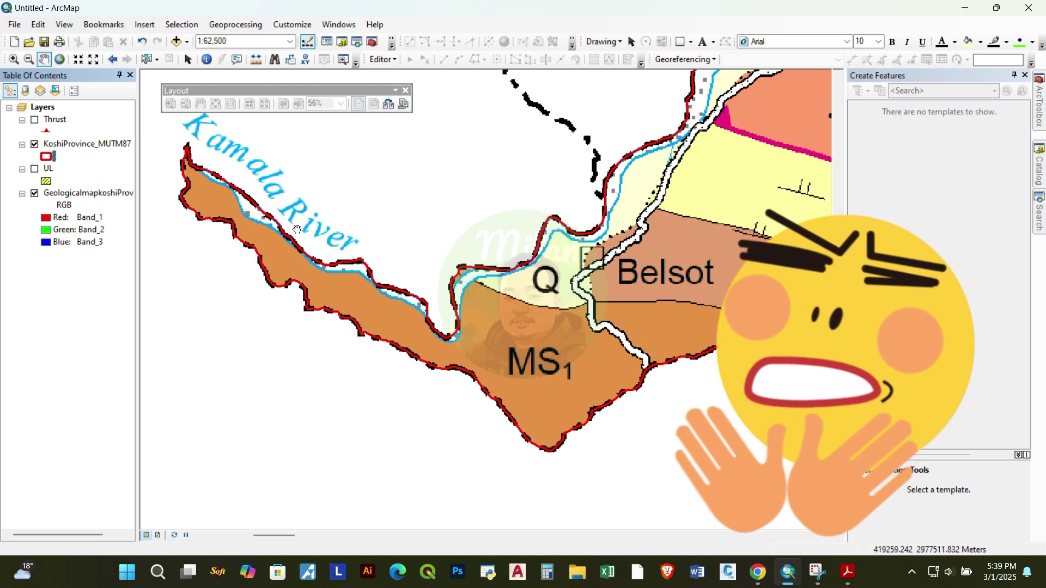
left_click(35, 145)
left_click(35, 145)
scroll(314, 310, "down", 1)
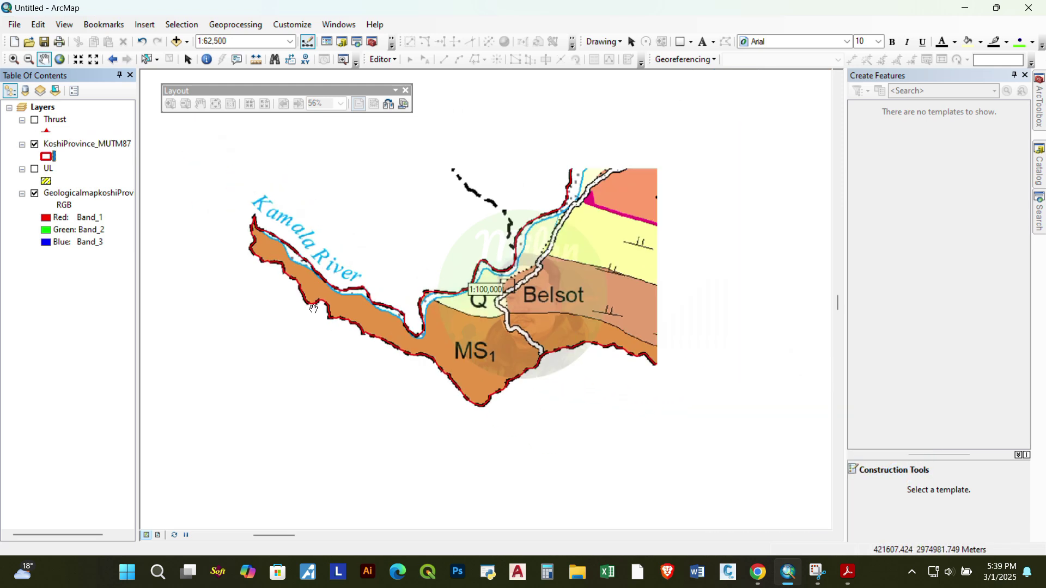
scroll(314, 310, "down", 5)
scroll(376, 304, "down", 2)
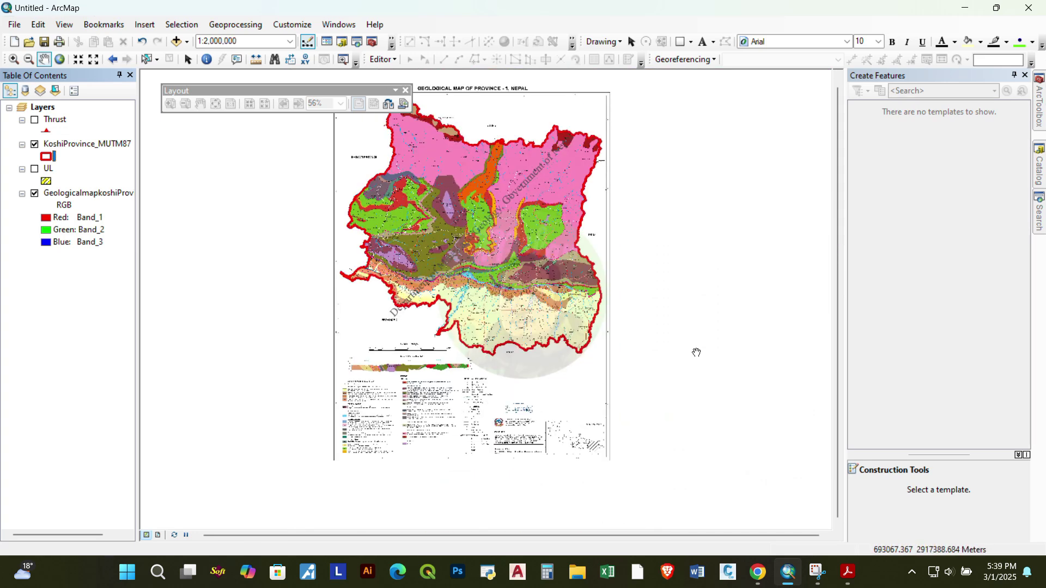
left_click_drag(537, 215, 540, 273)
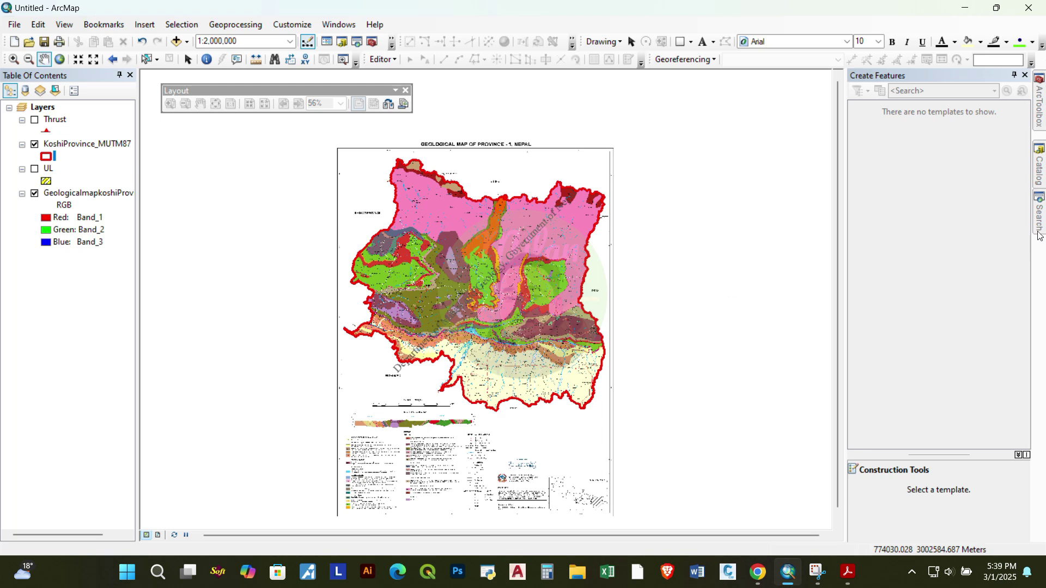
Search the geoprocessing tools for "extract raster"
left_click(1039, 234)
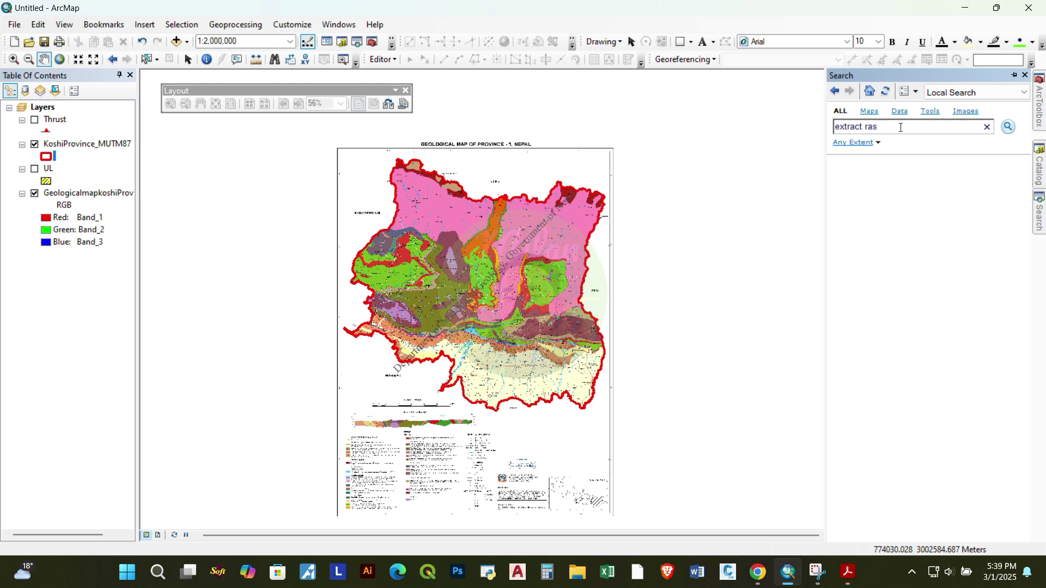
key("Return")
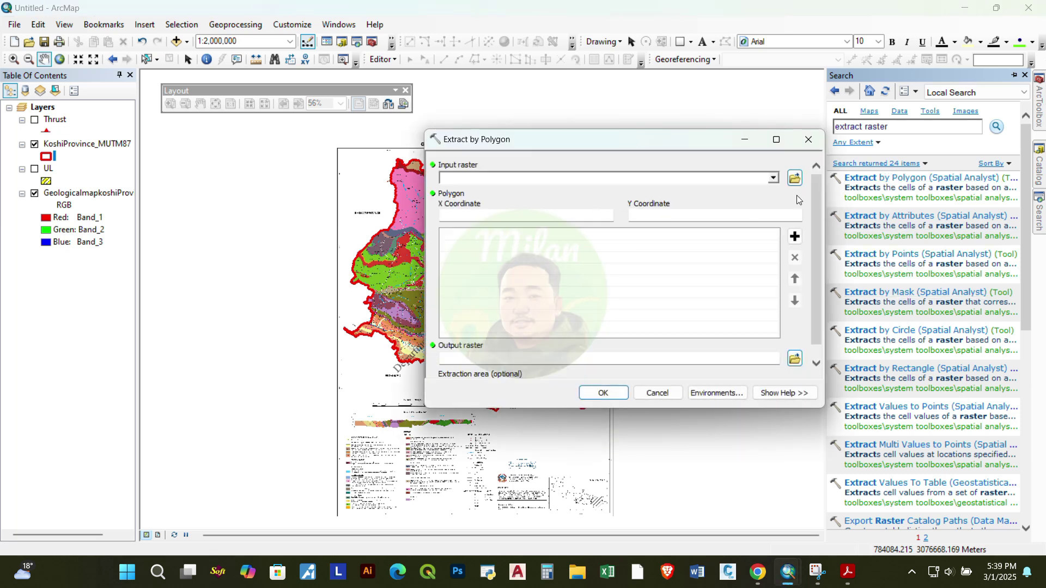
left_click(773, 177)
left_click(518, 192)
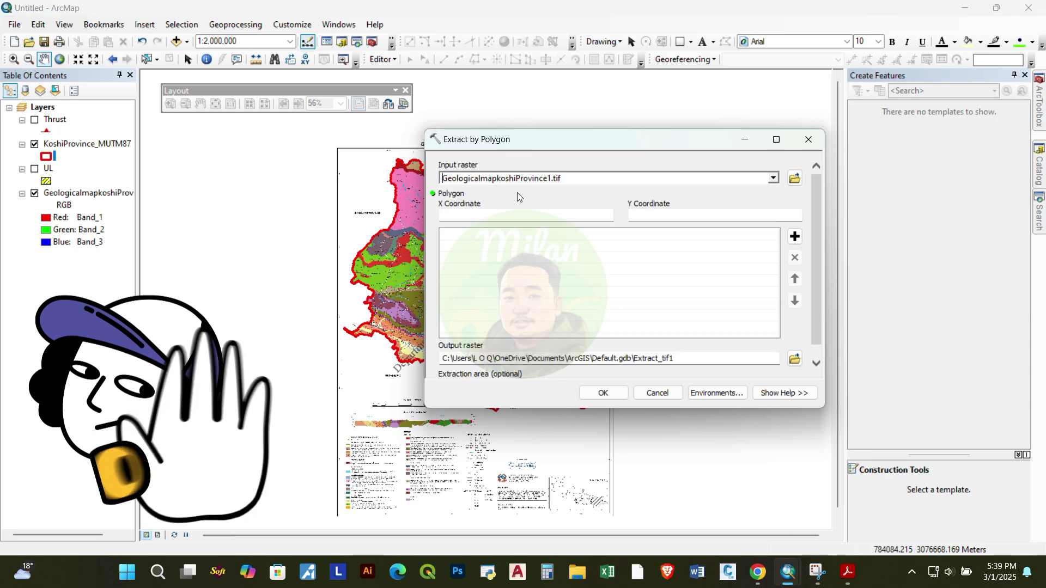
scroll(667, 366, "down", 1)
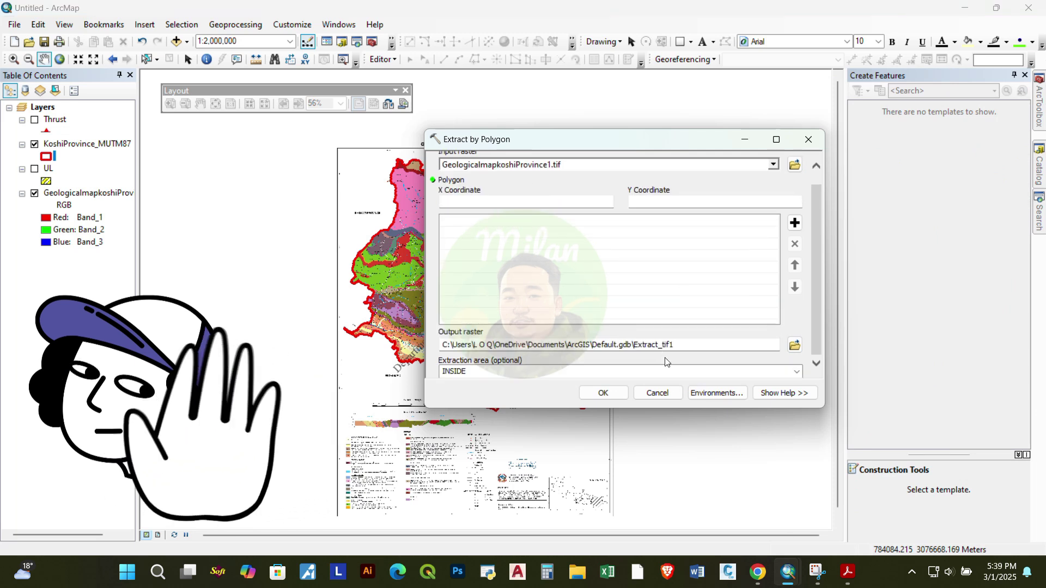
left_click(657, 393)
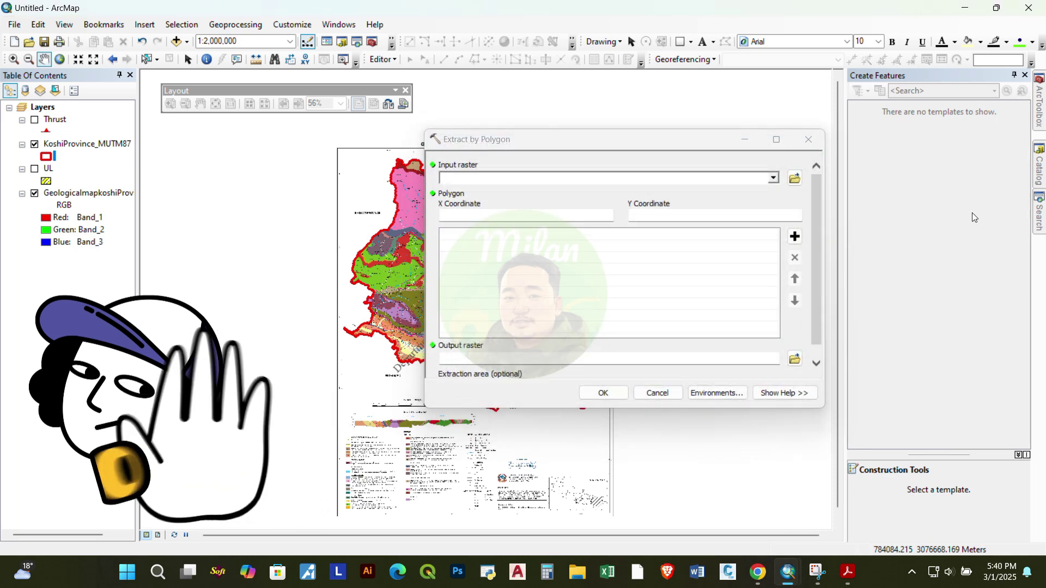
left_click(809, 139)
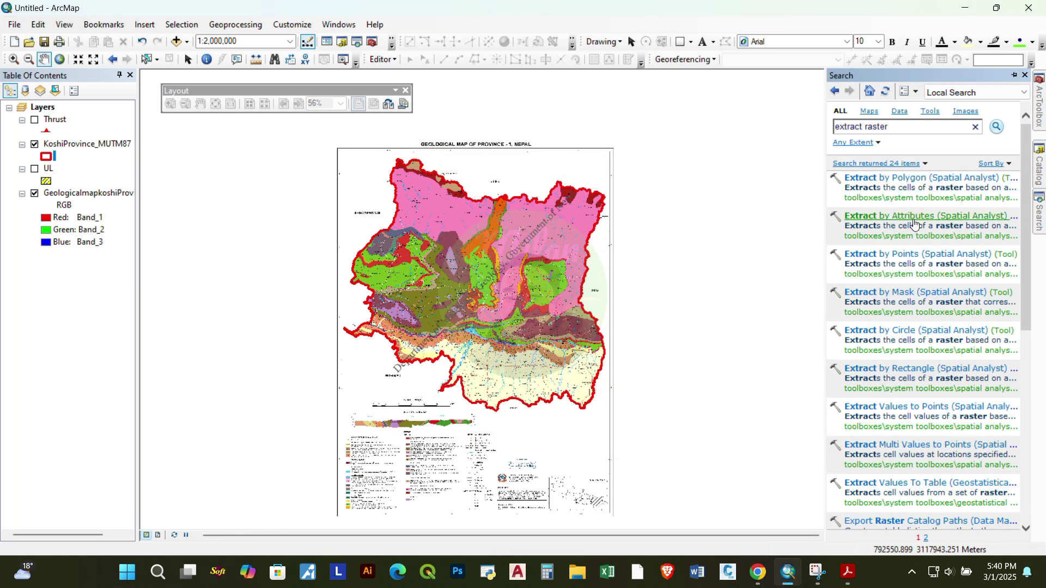
Run Extract by Mask on GeologicalmapkoshiProvince1.tif with KoshiProvince_MUTM87 as the mask and the default output raster Extract_tif1
left_click(915, 292)
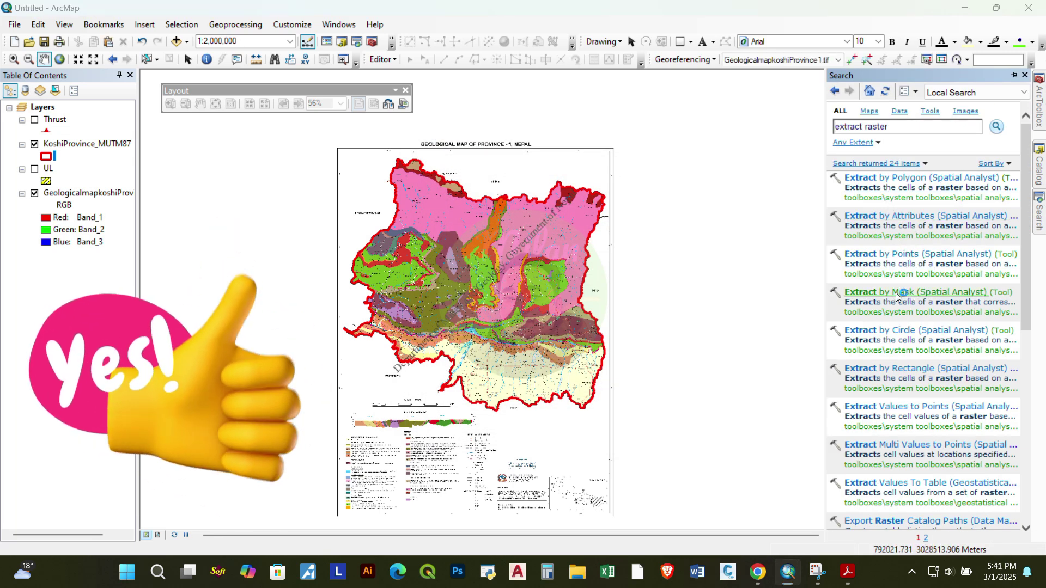
left_click(773, 178)
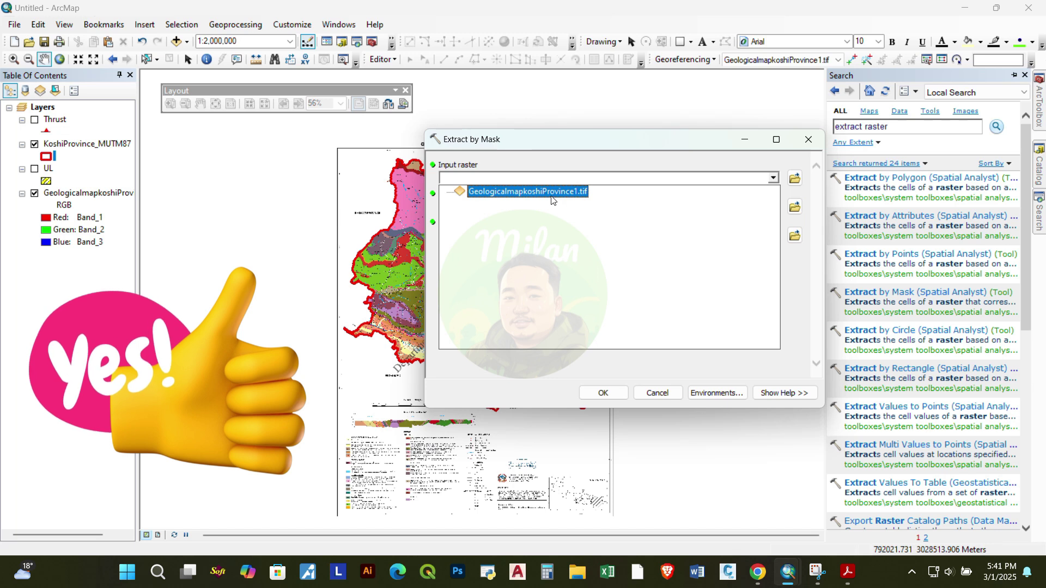
left_click(552, 200)
left_click(773, 207)
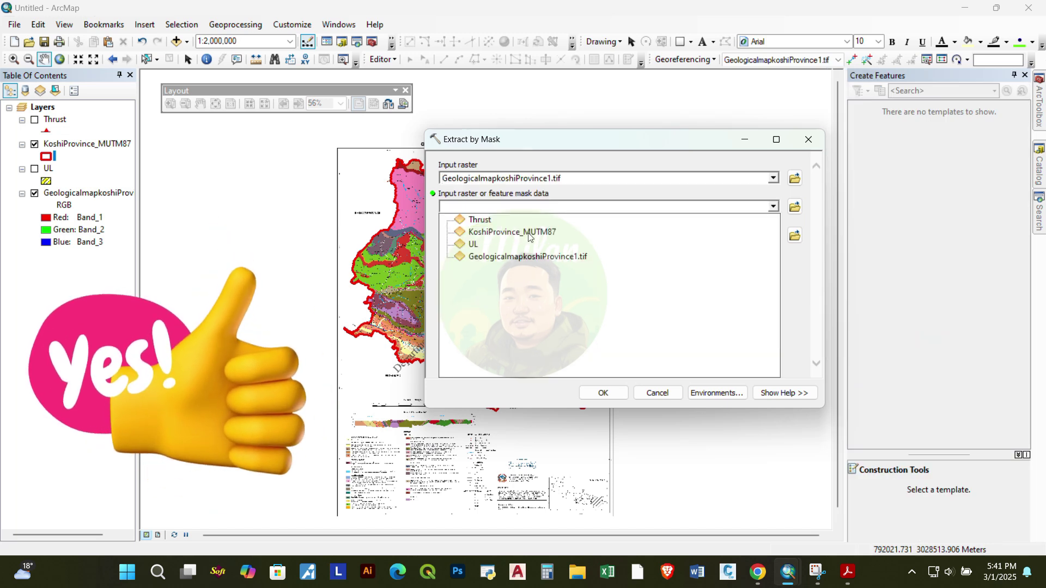
left_click(489, 235)
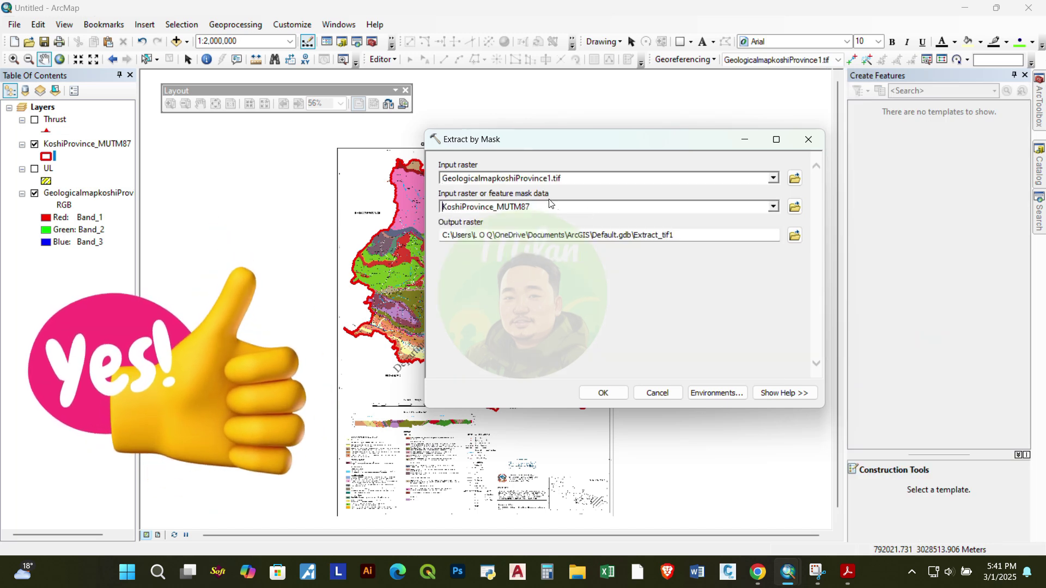
left_click(611, 395)
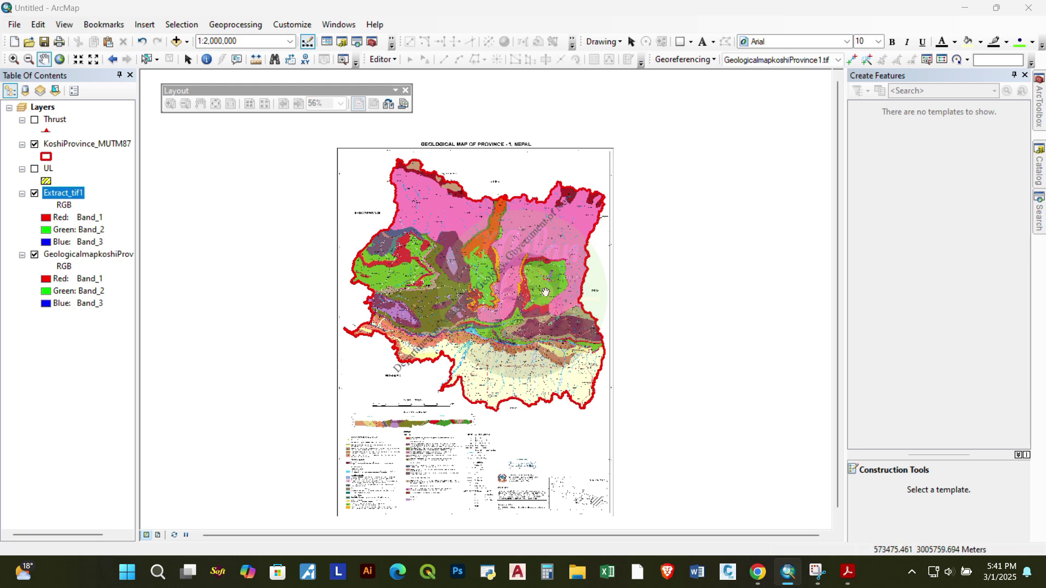
Hide and redisplay GeologicalmapkoshiProvince1.tif to compare it with the extracted raster, examining the southern boundary near Bhantabari
left_click(34, 254)
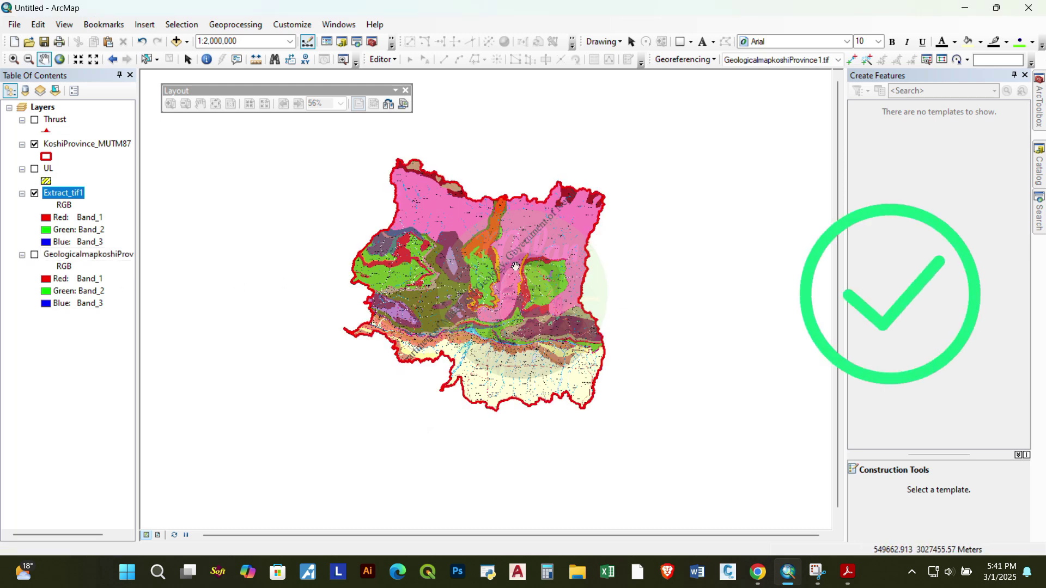
scroll(516, 267, "up", 2)
scroll(515, 266, "up", 2)
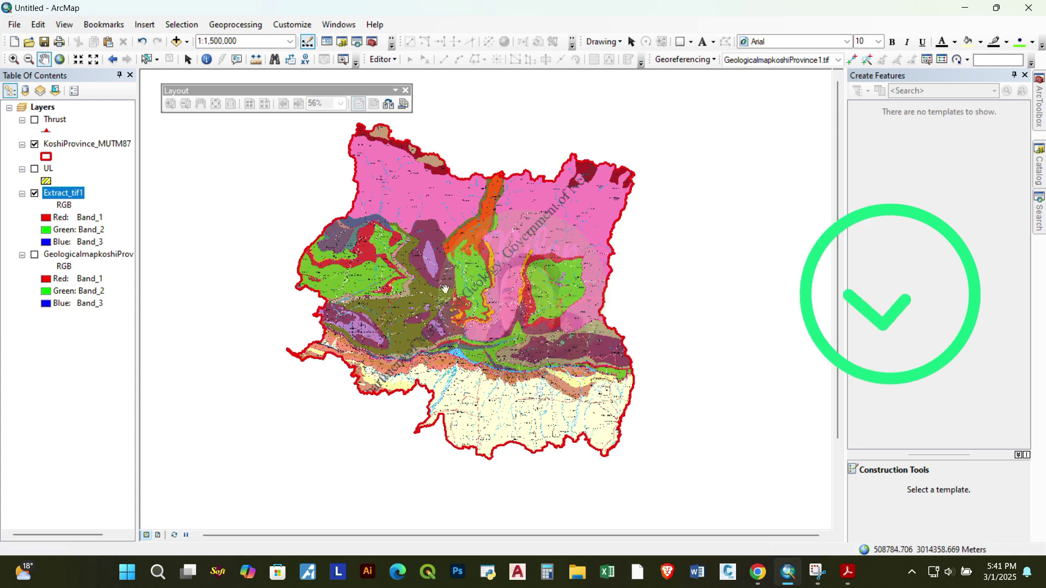
scroll(453, 353, "up", 2)
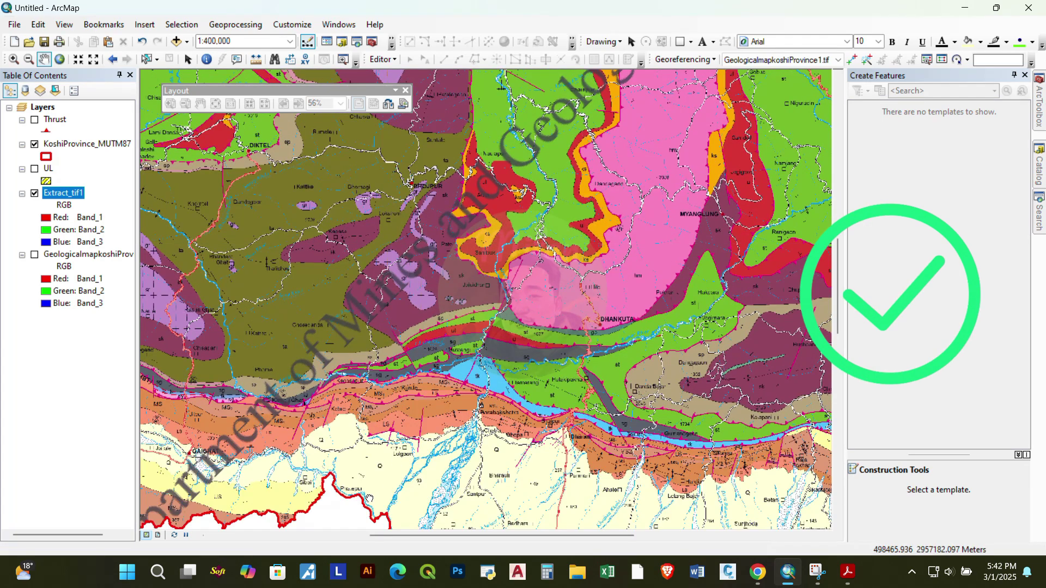
left_click_drag(369, 499, 369, 297)
scroll(669, 327, "up", 3)
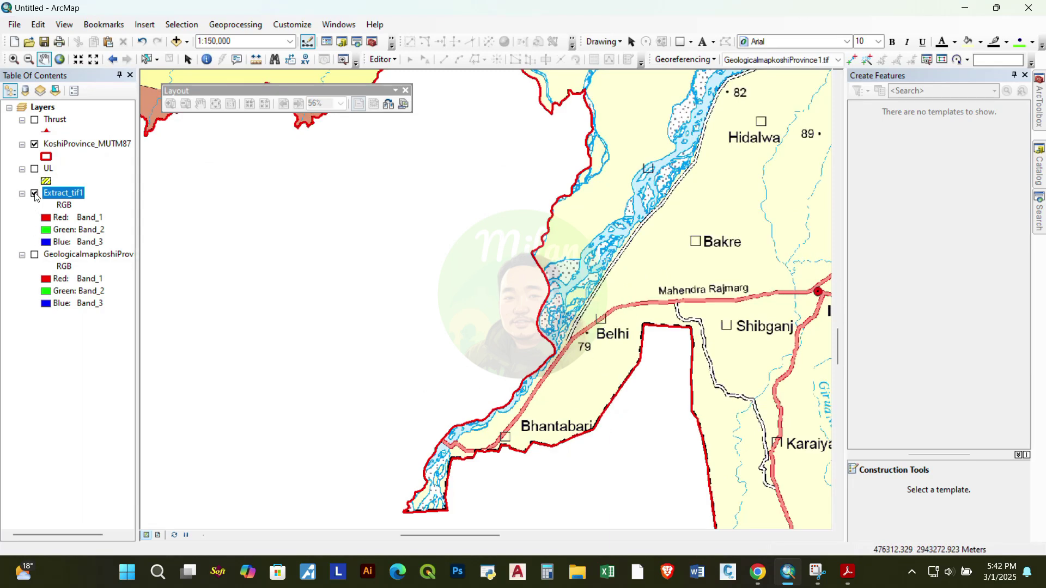
left_click(34, 255)
scroll(451, 258, "down", 4)
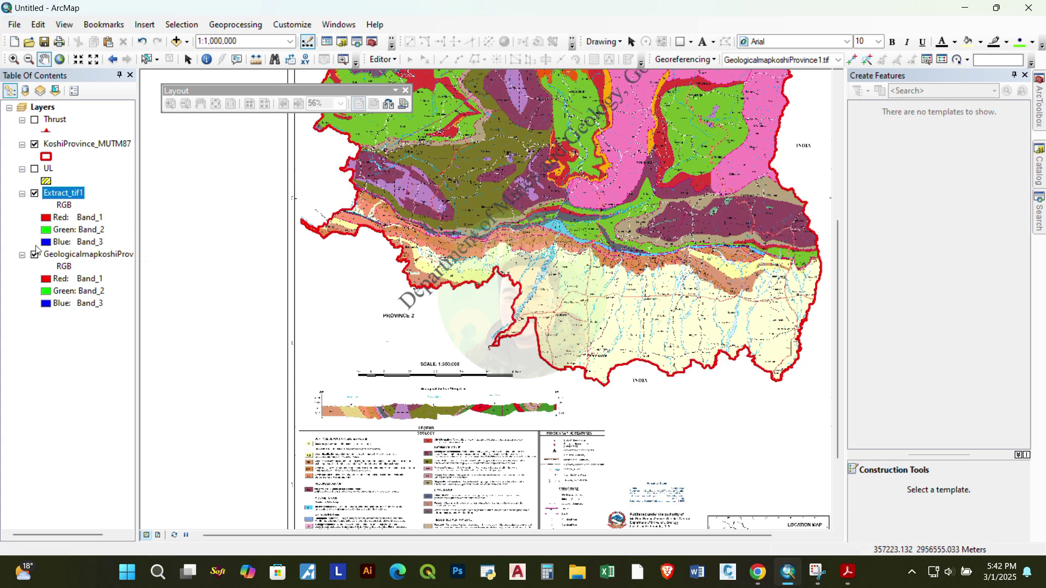
Hide the original GeologicalmapkoshiProvince1.tif and bring the whole extracted raster into view
left_click(35, 254)
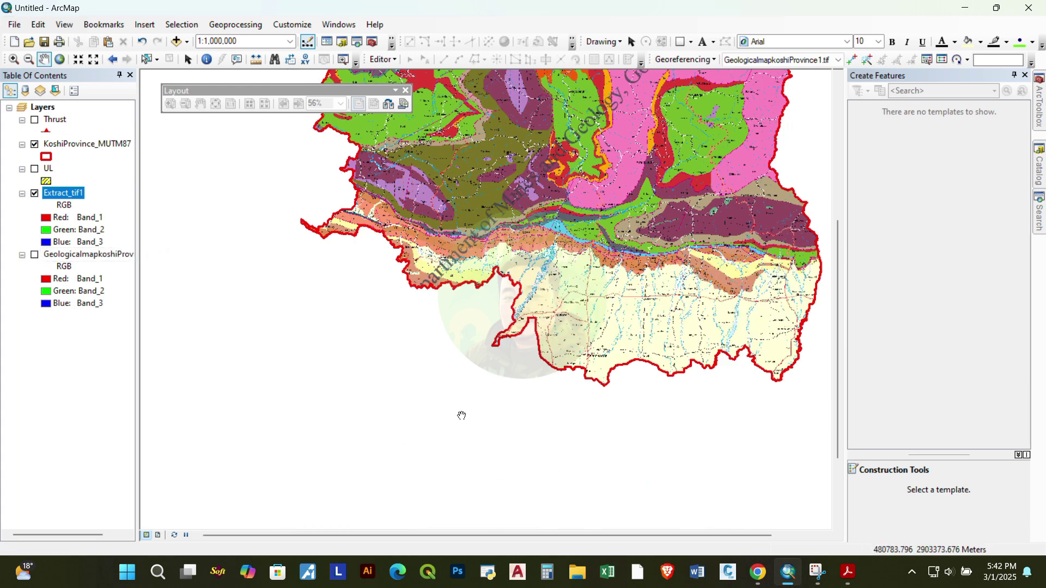
scroll(483, 451, "down", 2)
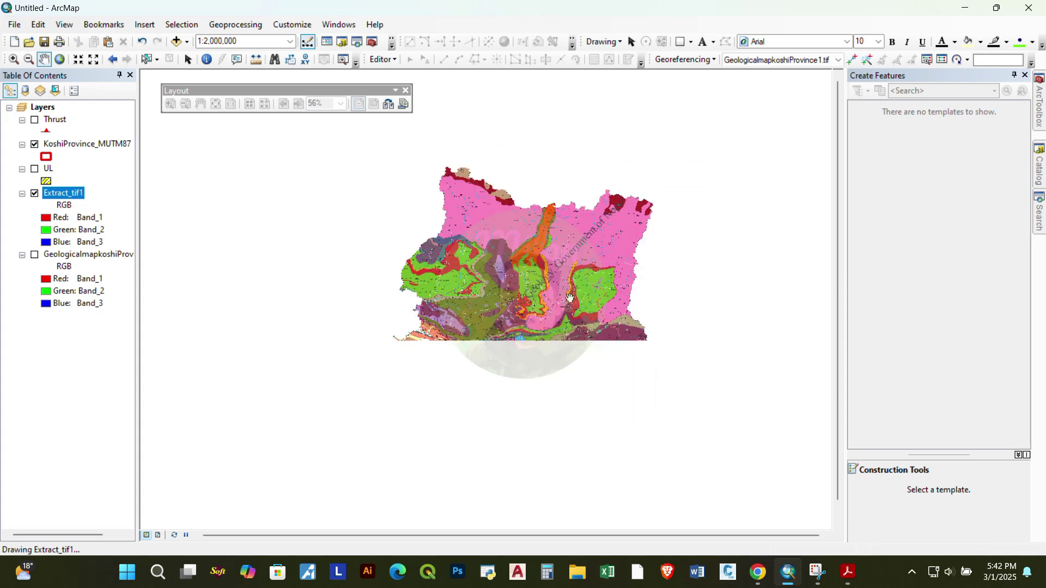
right_click(734, 194)
left_click(768, 203)
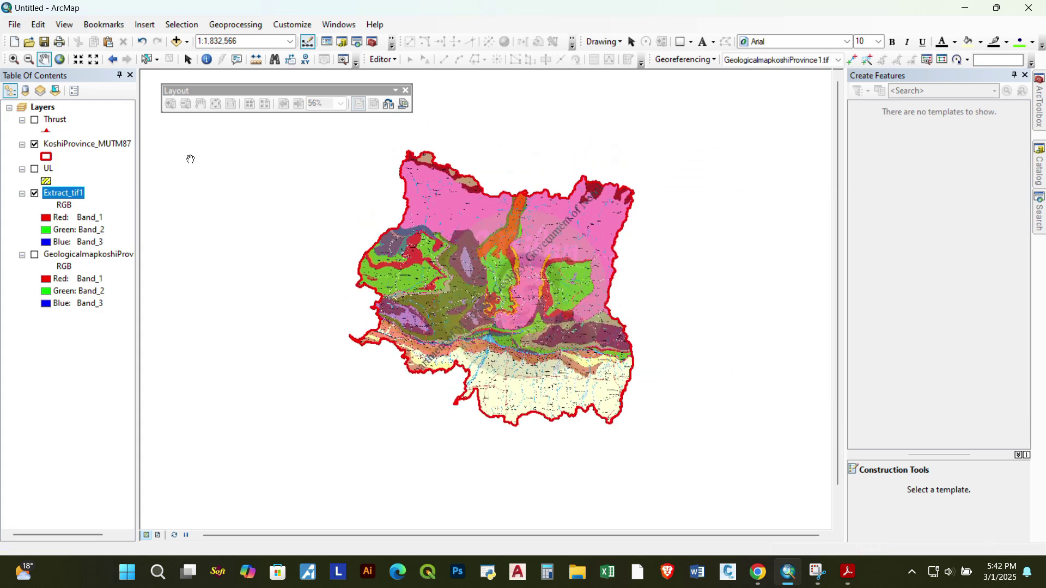
Zoom to the extent of the KoshiProvince_MUTM87 layer and dock the floating Layout toolbar above the map
left_click(73, 156)
right_click(73, 144)
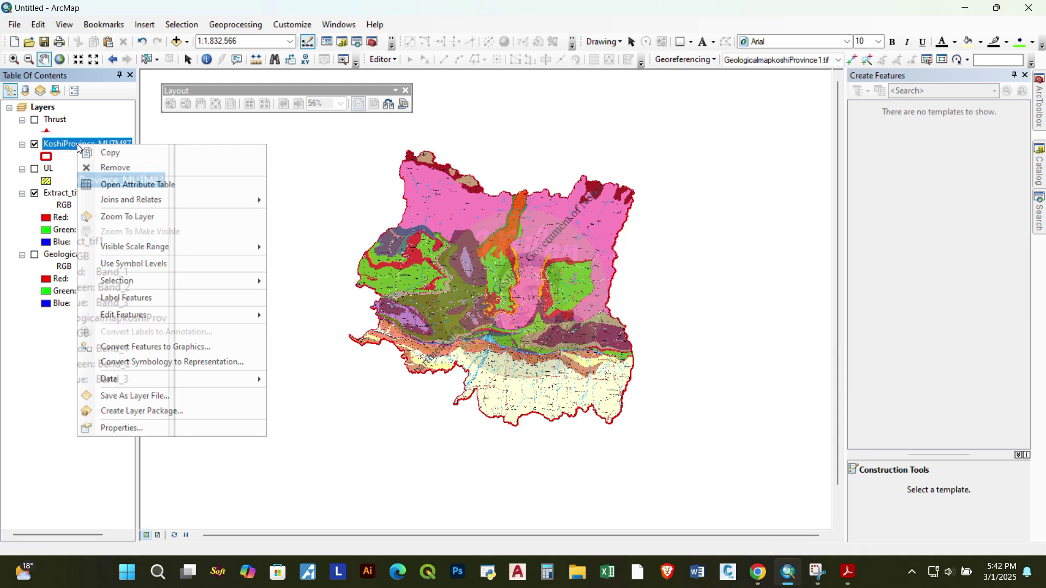
left_click(146, 213)
left_click_drag(358, 90, 312, 75)
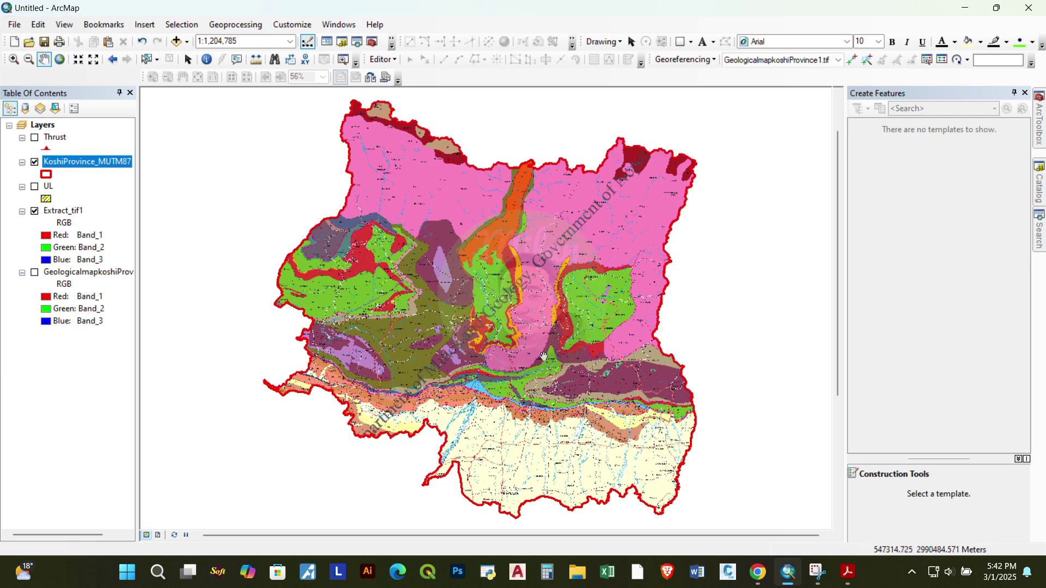
Switch to layout view and set the data frame's map scale to 1:1,000,000 after trying 1:750,000
left_click(156, 536)
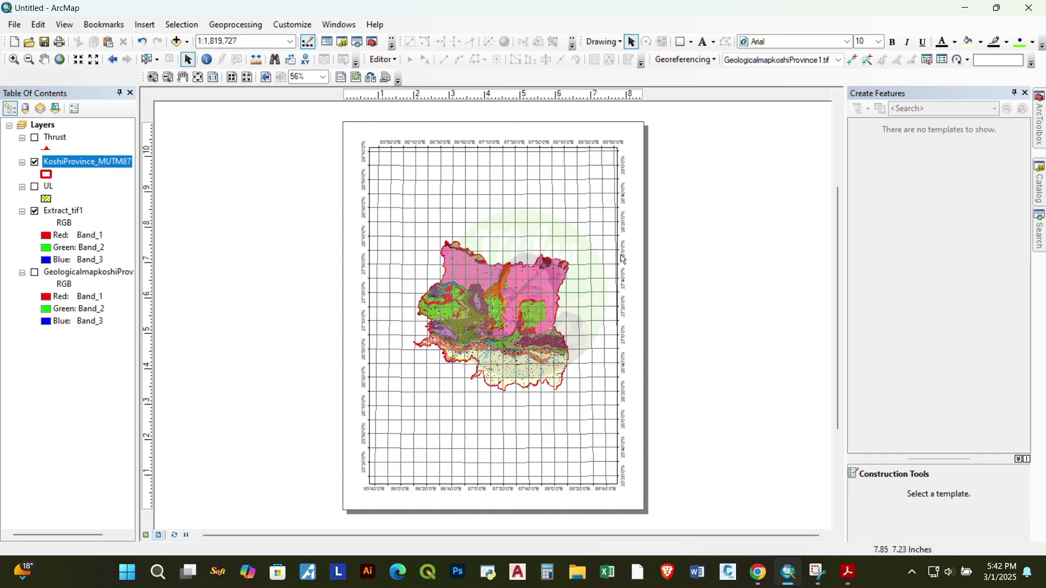
left_click(566, 247)
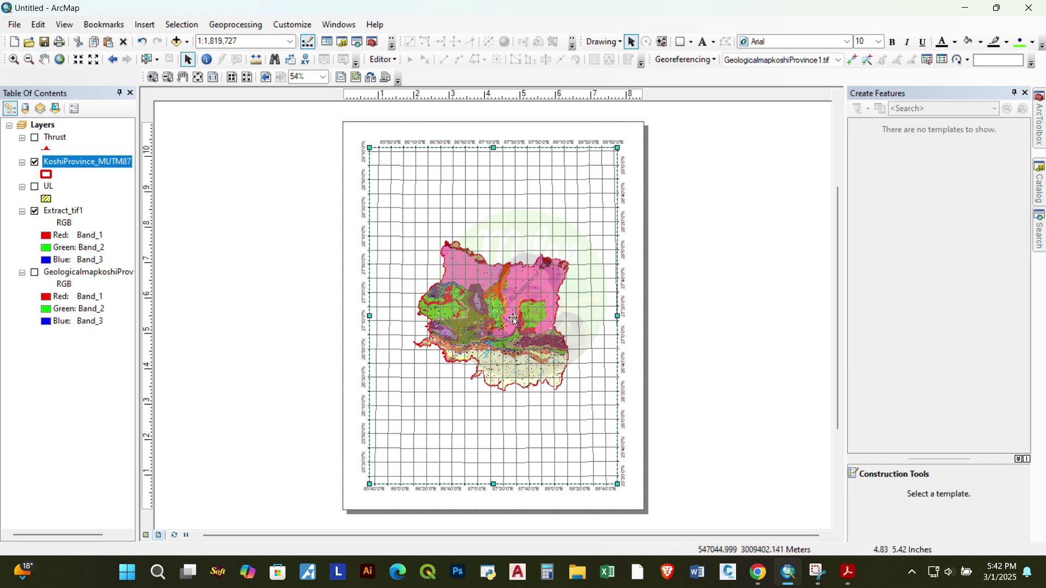
left_click(291, 42)
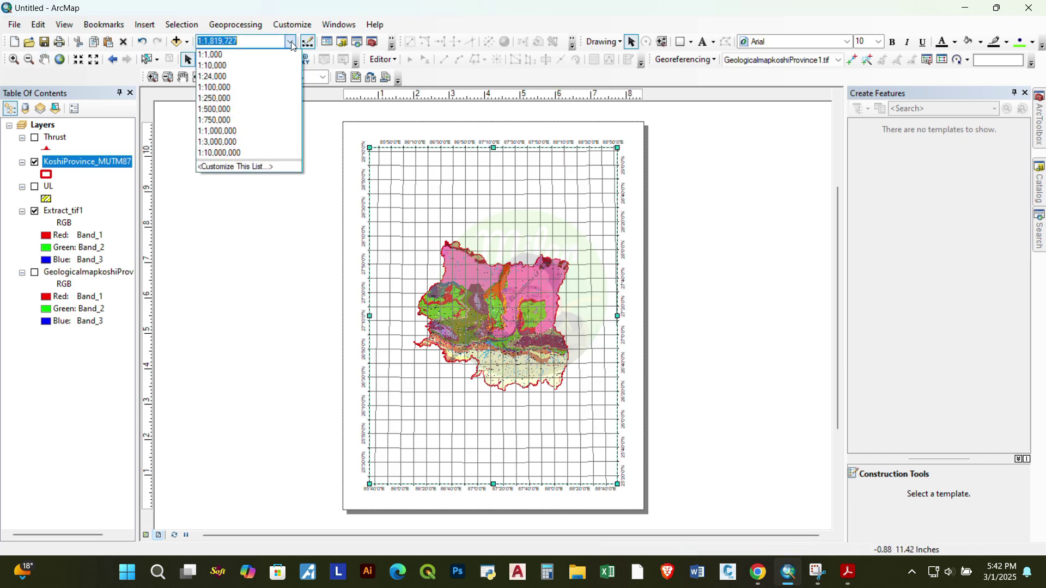
left_click(232, 120)
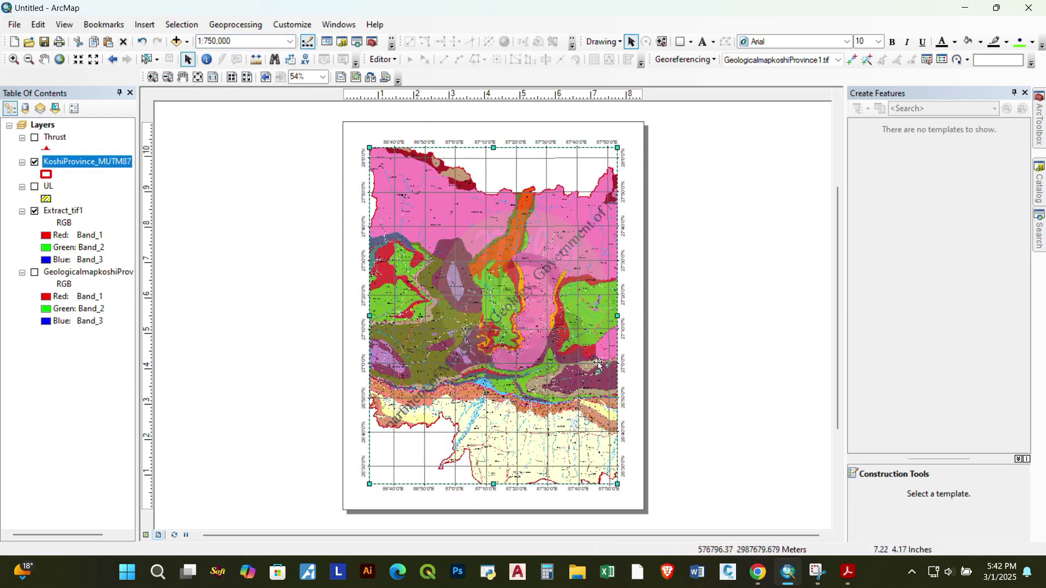
left_click(290, 42)
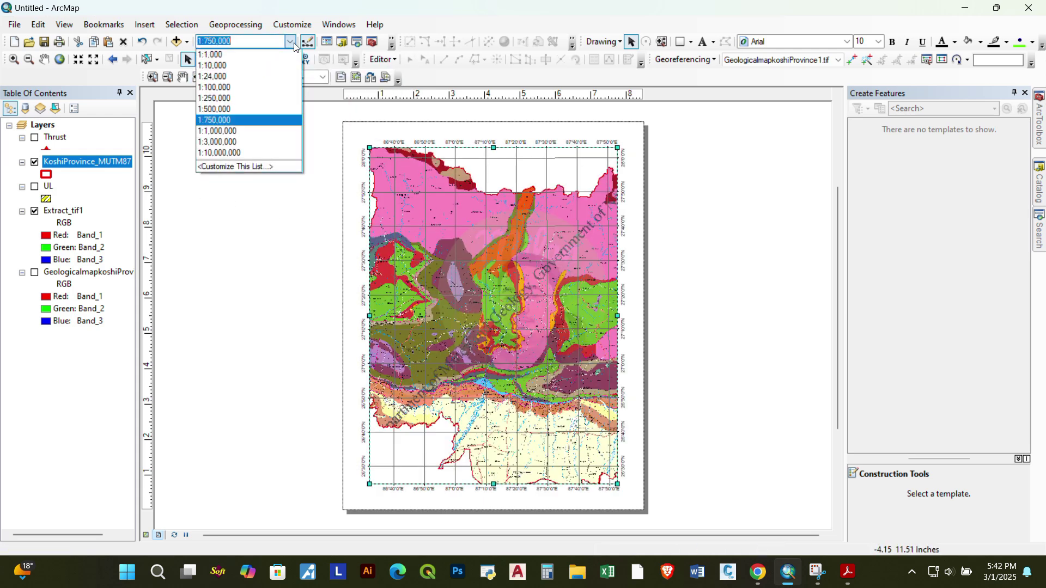
left_click(230, 131)
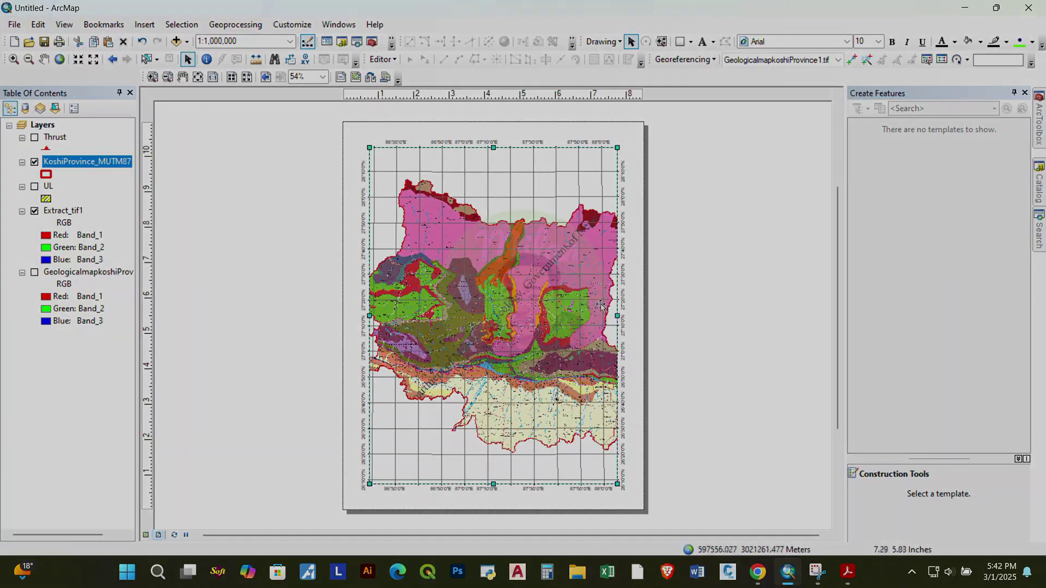